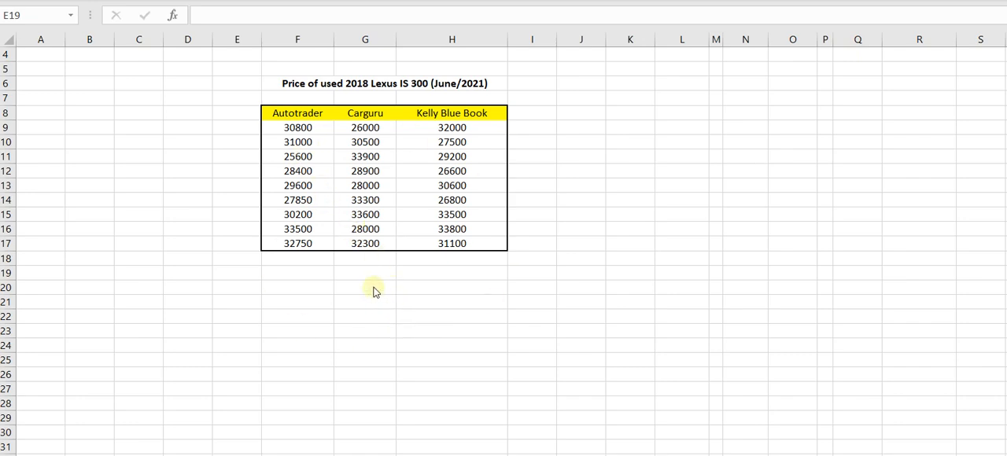
Enter the row labels Min., Q1, Q2-Med., Q3 and Max. in cells E19 to E23.
click(241, 275)
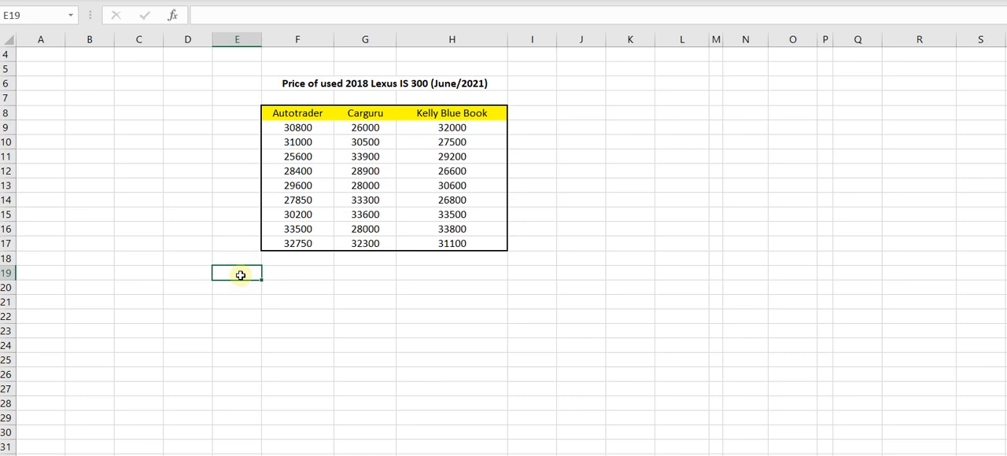
text(Min)
key(Return)
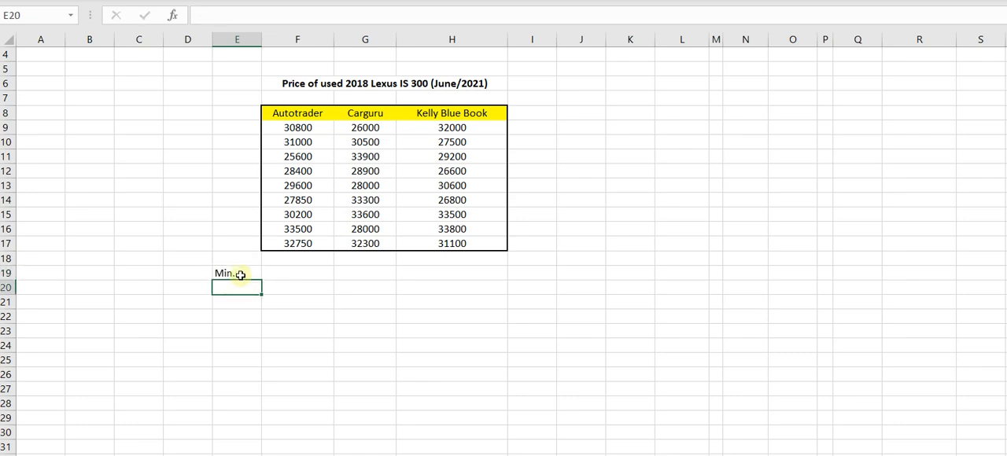
text(Q1)
key(Return)
text(Q2)
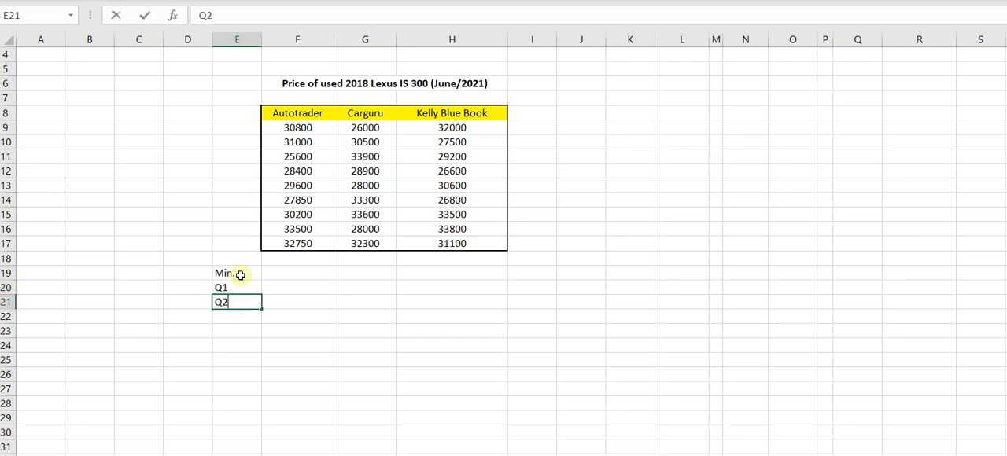
text(-Med.)
key(Return)
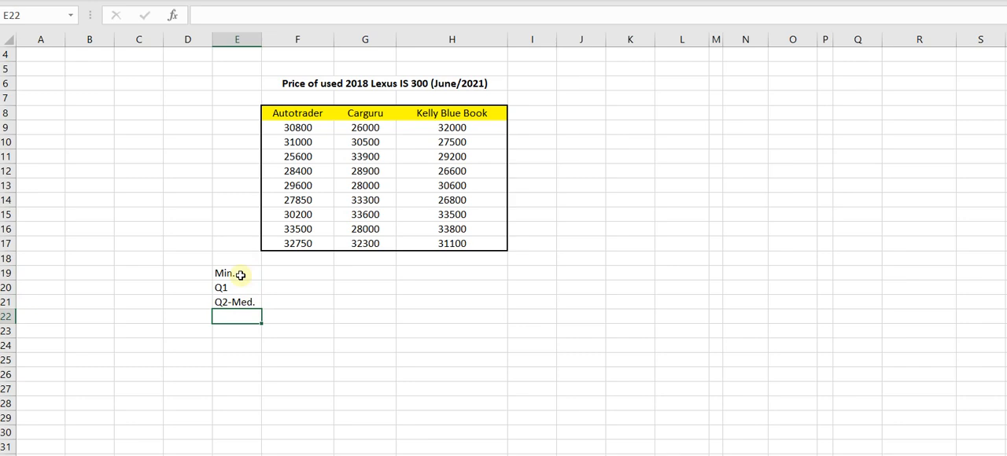
text(Q3)
key(Return)
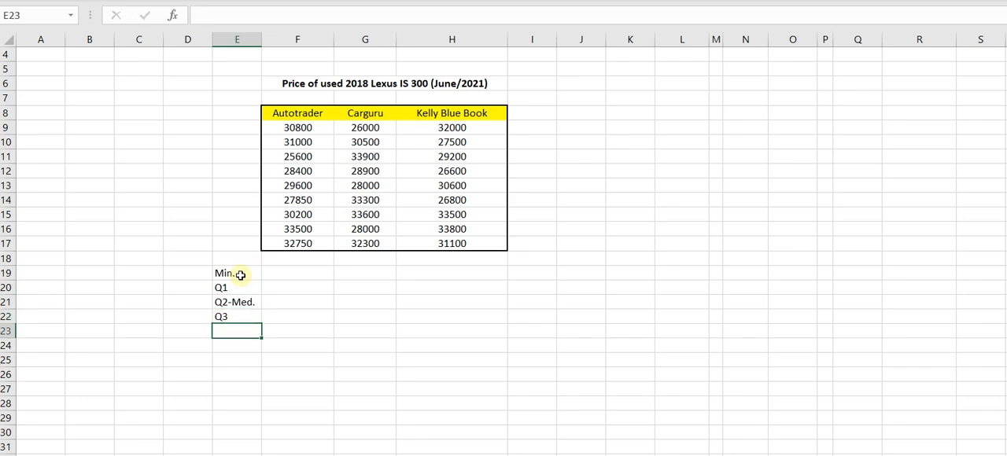
text(Max.)
key(Return)
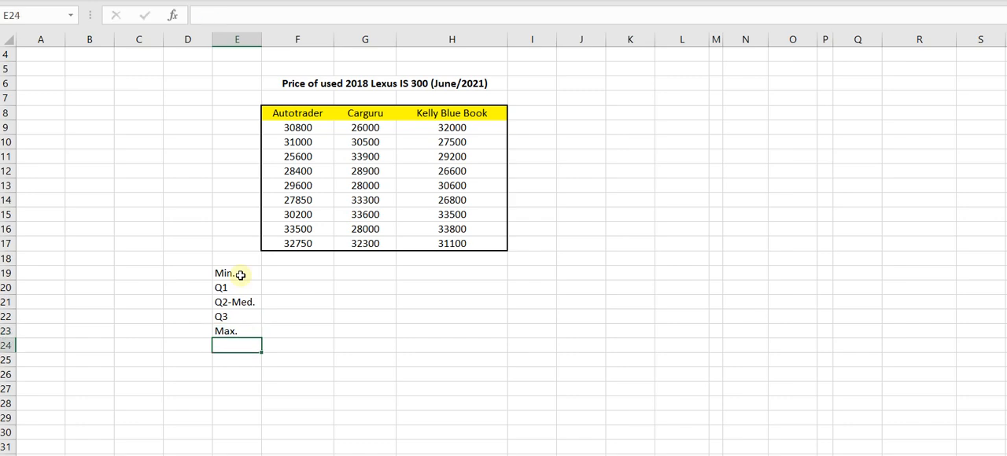
Calculate the minimum of the Autotrader prices F9:F17 in cell F19 with the MIN function.
click(294, 274)
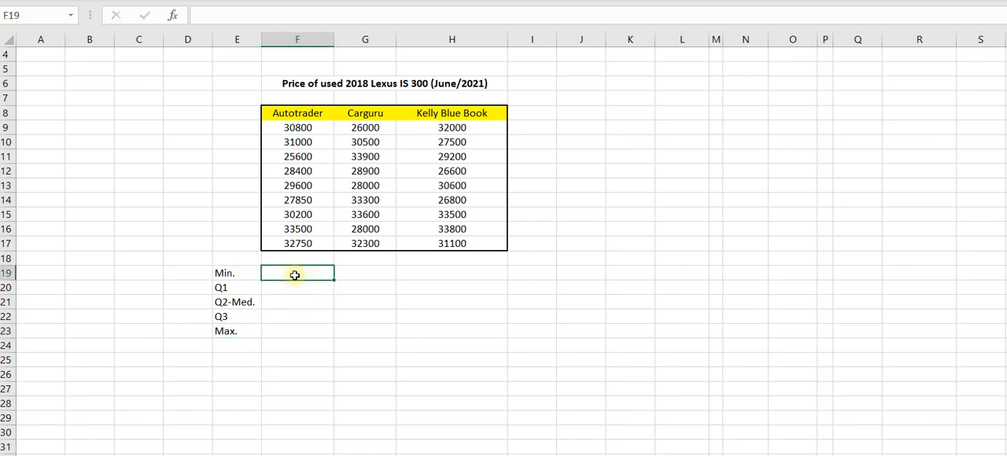
text(=min()
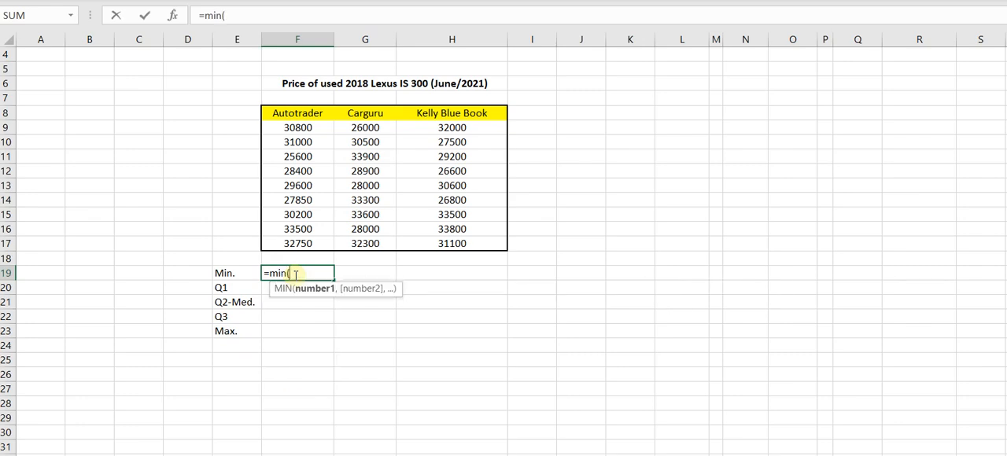
drag(296, 128, 295, 243)
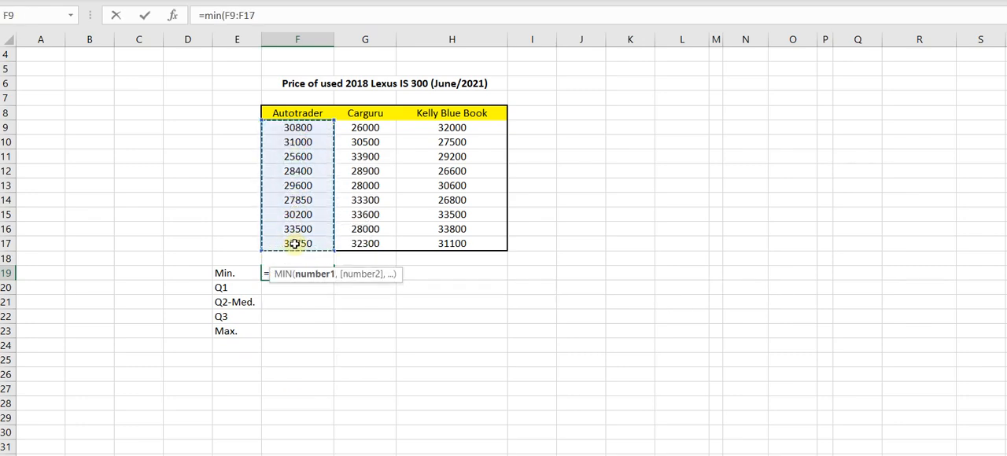
text())
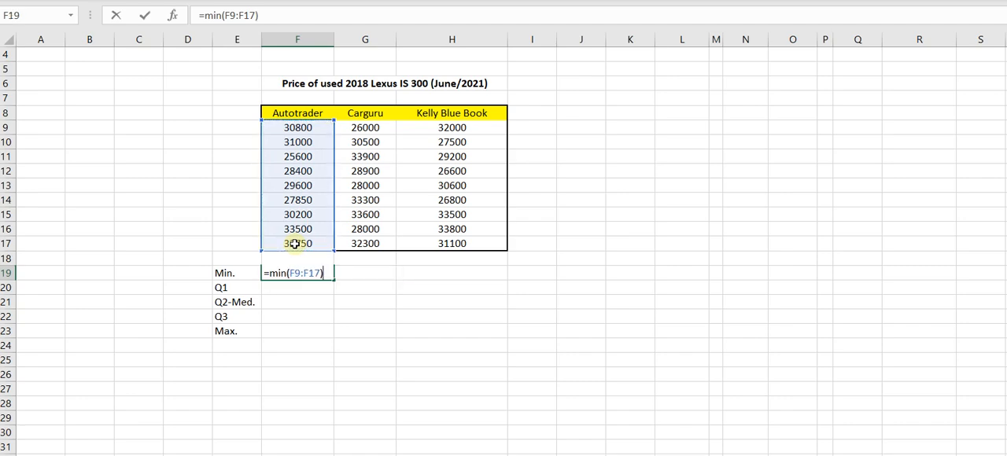
key(Return)
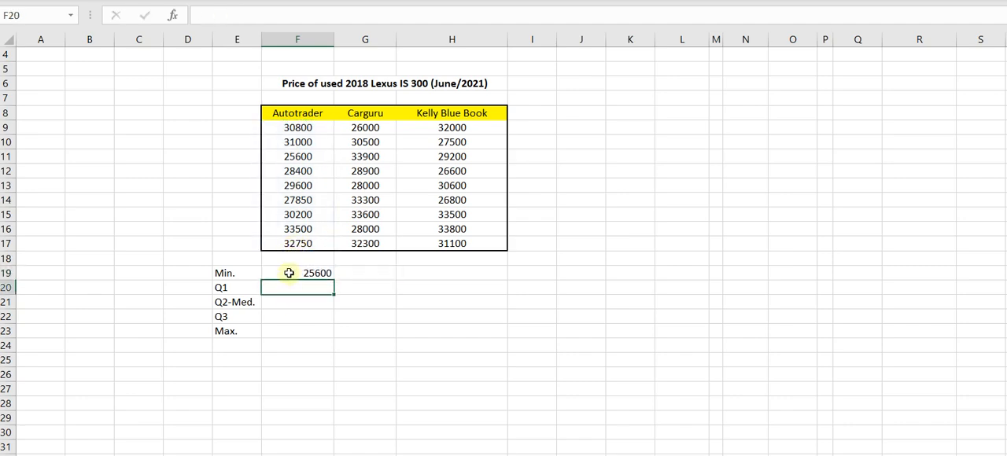
Lock the row of the range's first reference in the F19 formula, making it =MIN(F$9:F17).
click(289, 273)
double_click(296, 273)
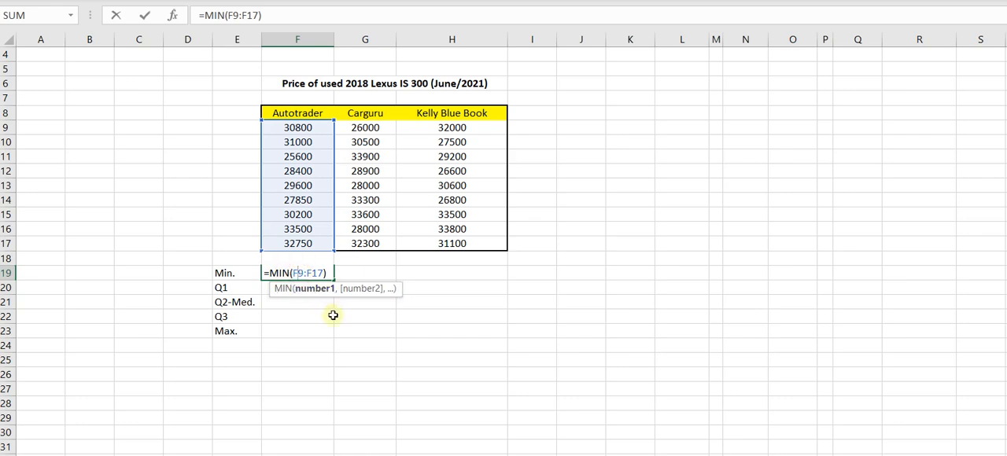
text($)
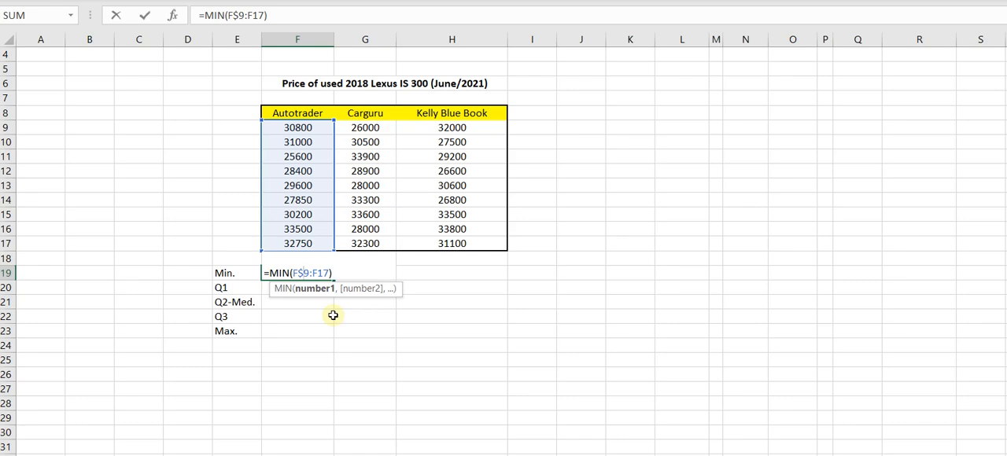
key(Return)
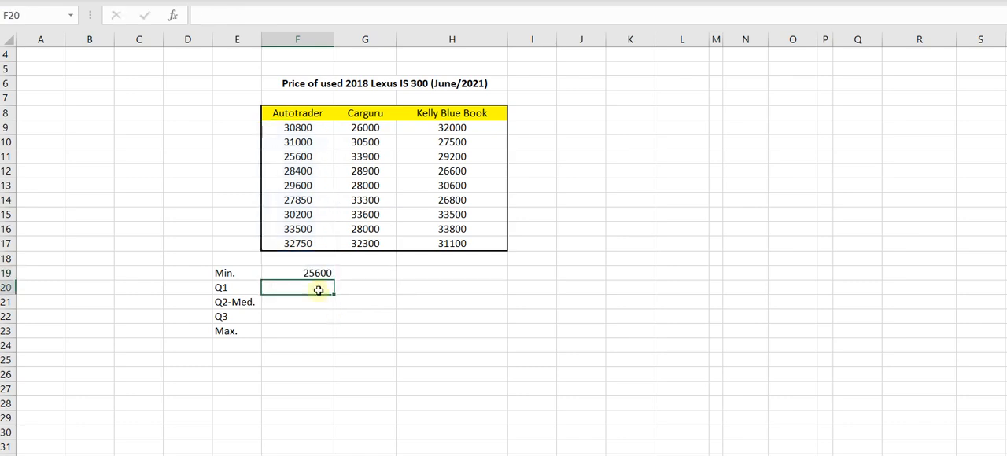
Calculate the first quartile of the Autotrader prices in cell F20 with =QUARTILE.INC(F9:F17,1).
double_click(306, 288)
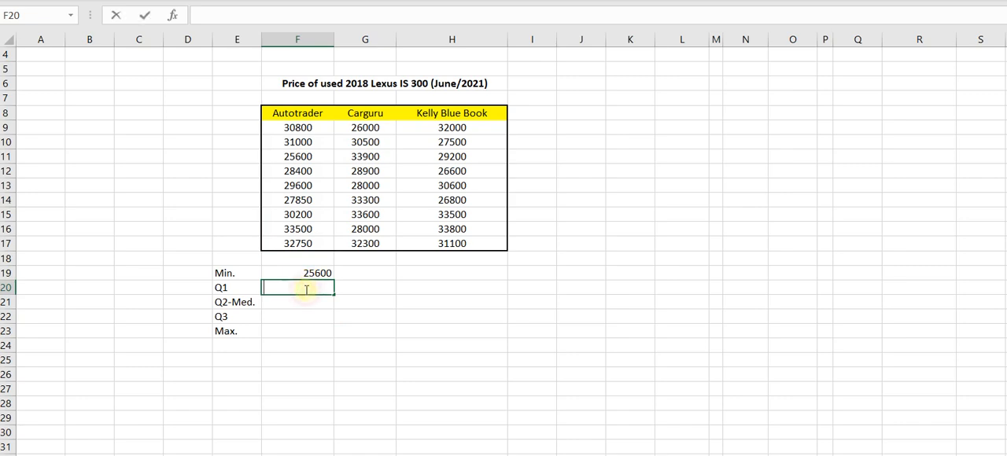
text(=)
key(BackSpace)
text(=)
key(BackSpace)
text(=qua)
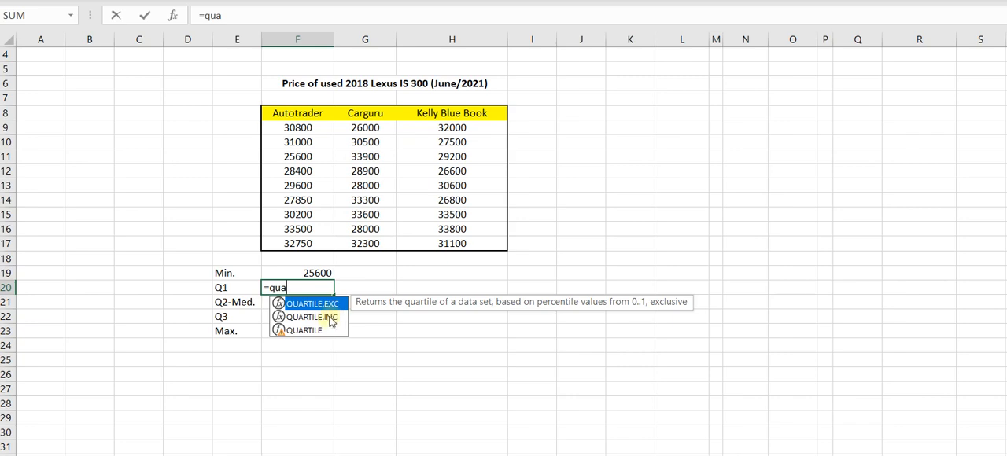
click(329, 318)
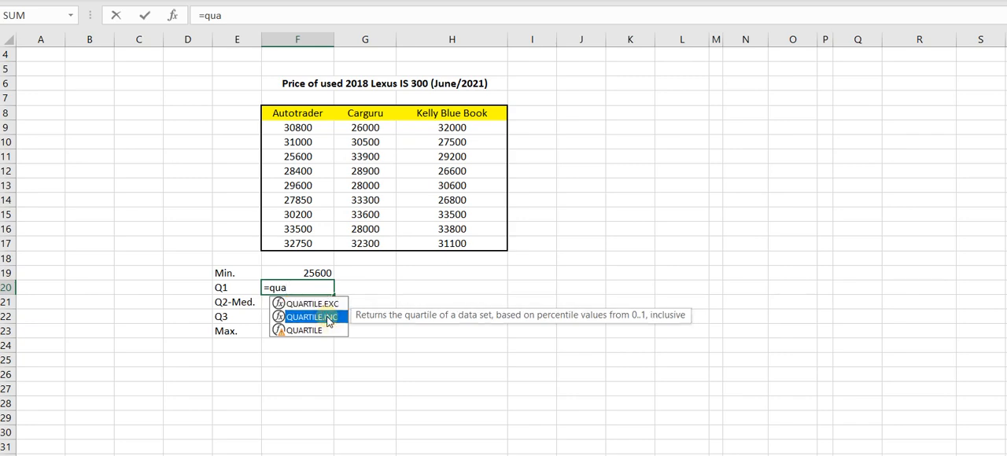
key(Up)
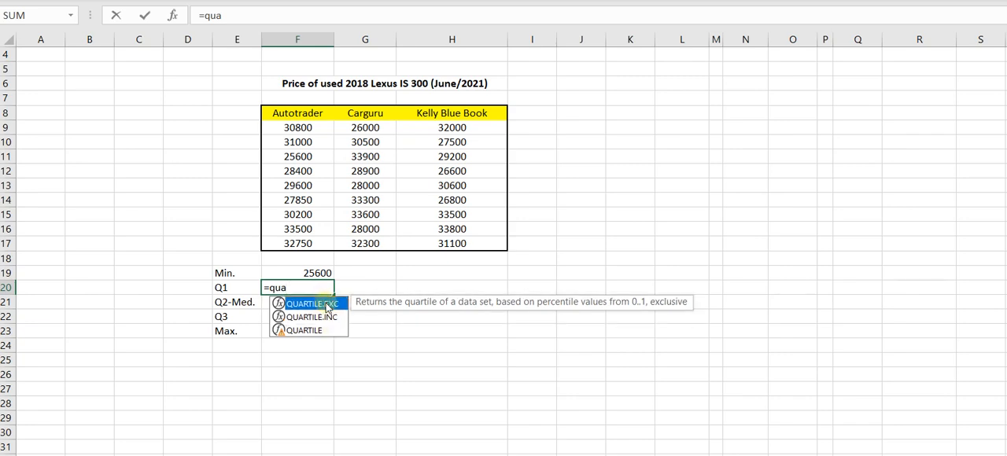
click(326, 319)
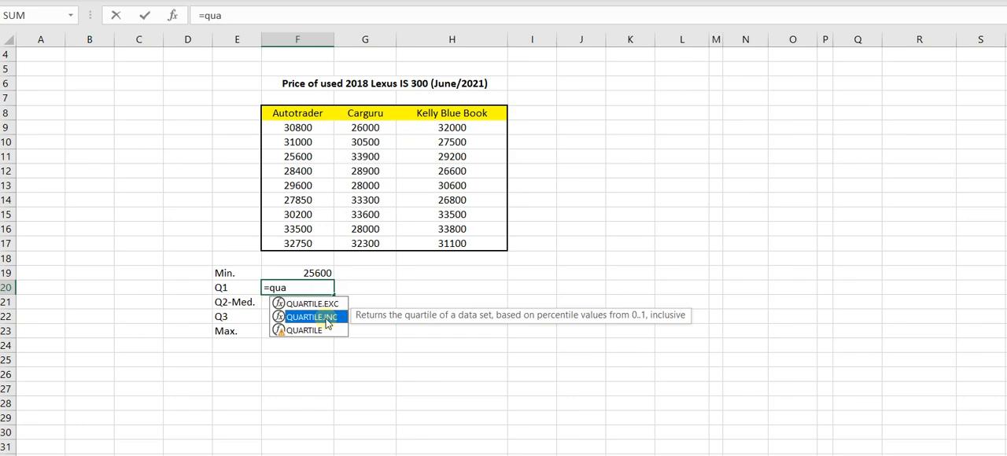
key(Up)
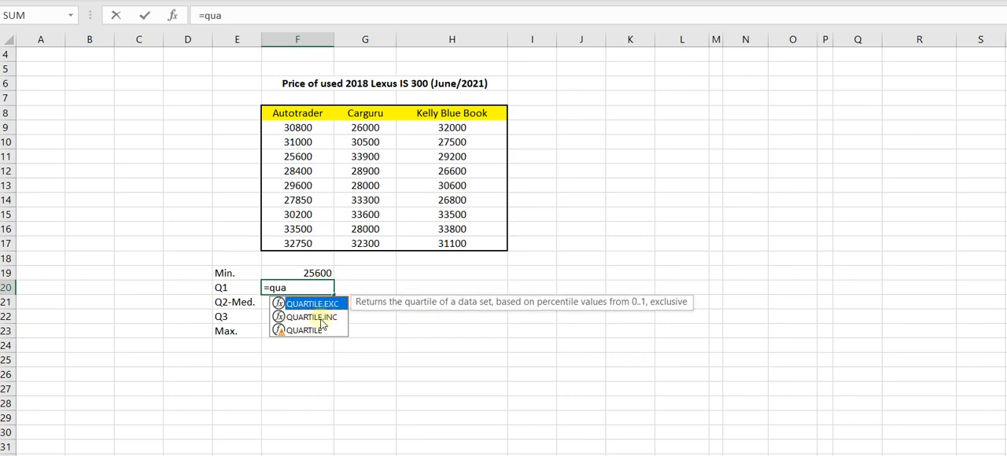
double_click(319, 318)
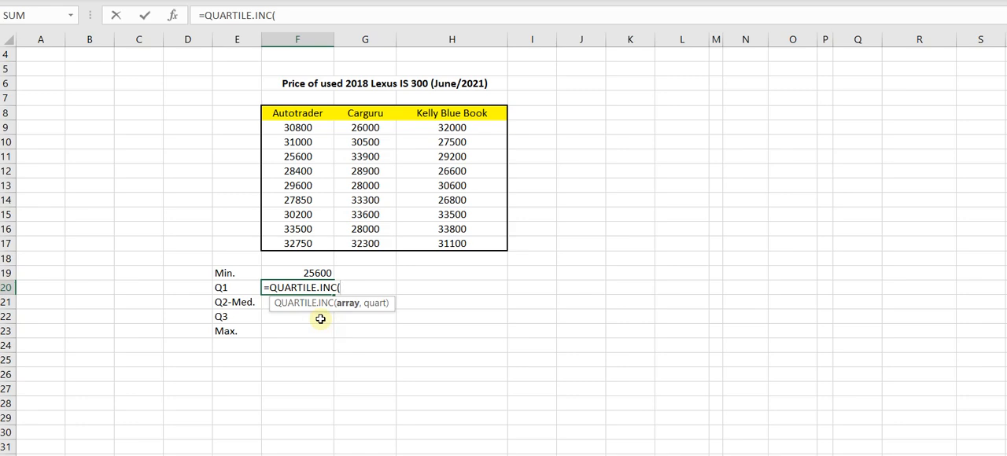
drag(289, 126, 305, 245)
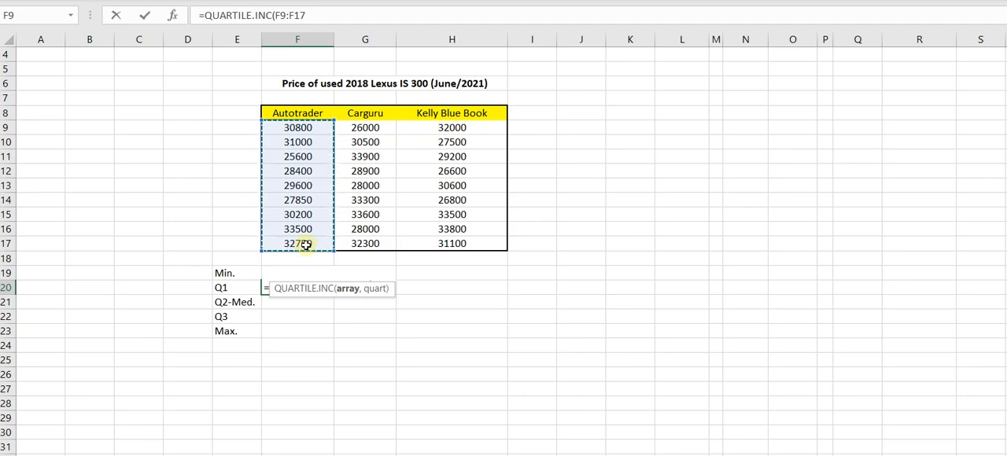
text(,)
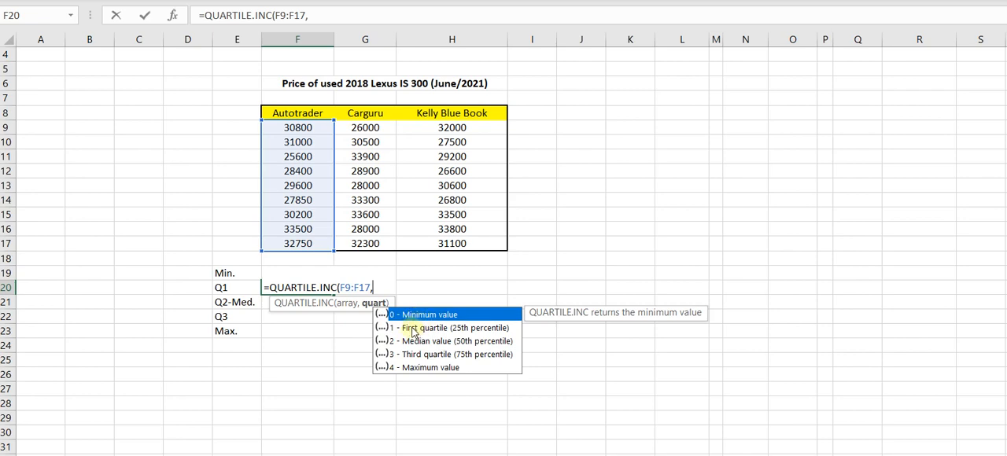
text(1))
key(Return)
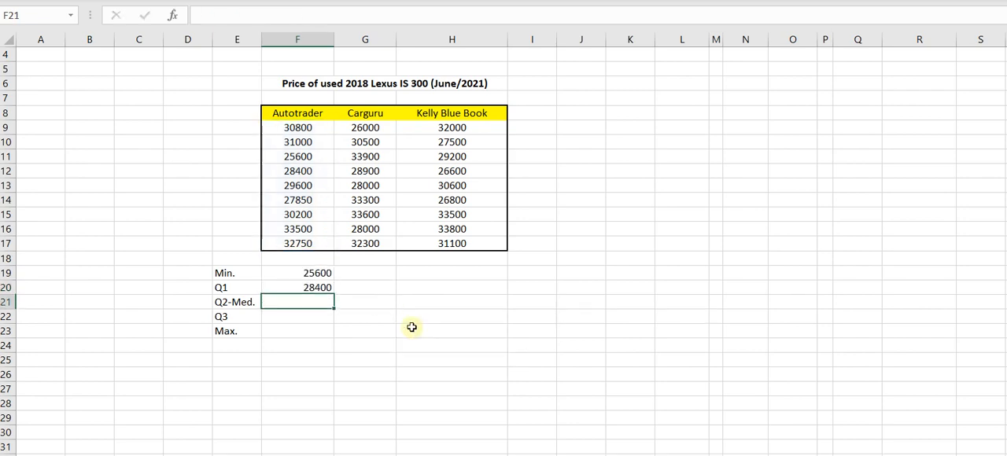
Examine the range reference inside the Q1 formula in cell F20.
double_click(302, 287)
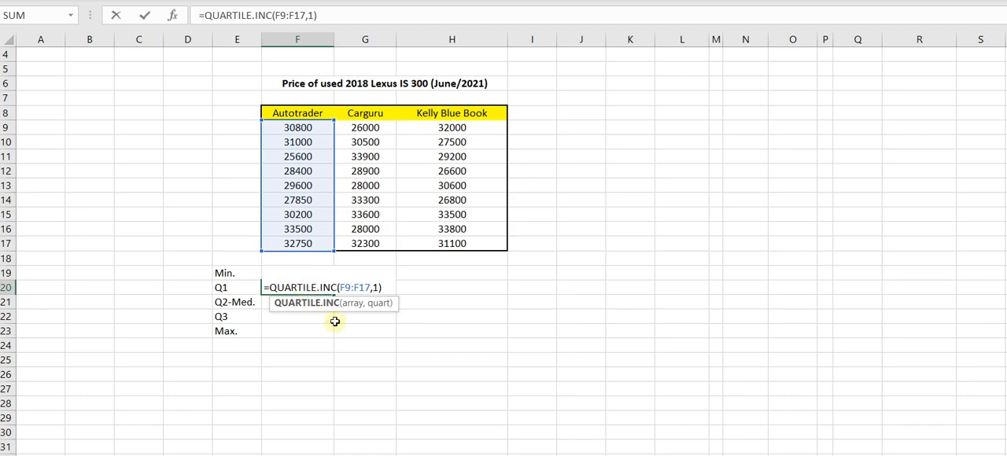
click(345, 288)
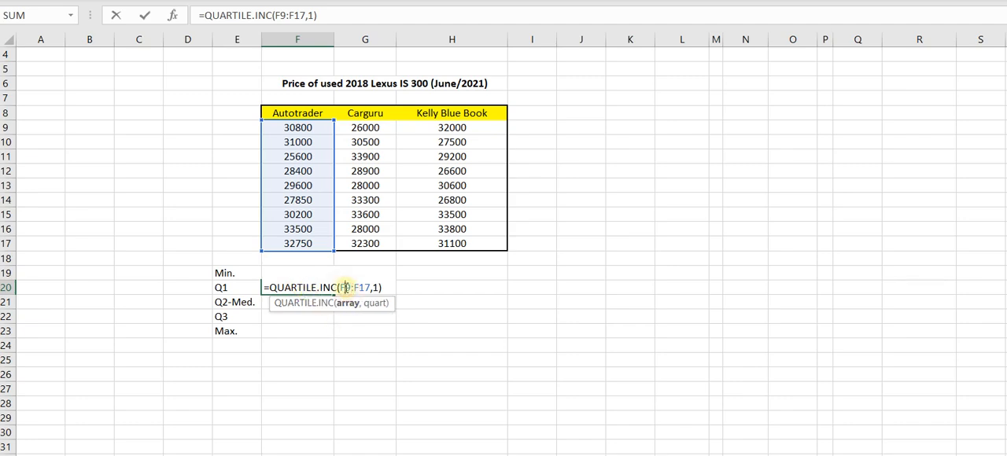
key(Return)
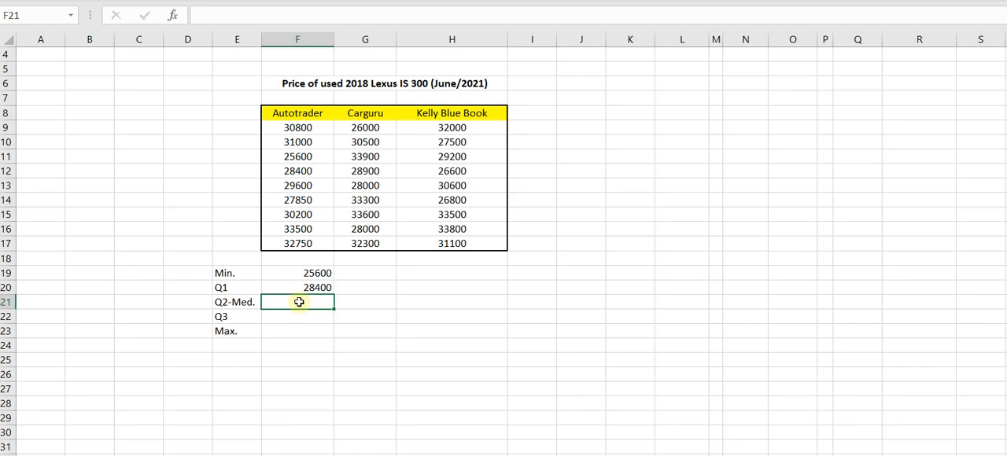
Calculate the median of the Autotrader prices in cell F21 with =QUARTILE.INC(F9:F17,2).
text(=quart)
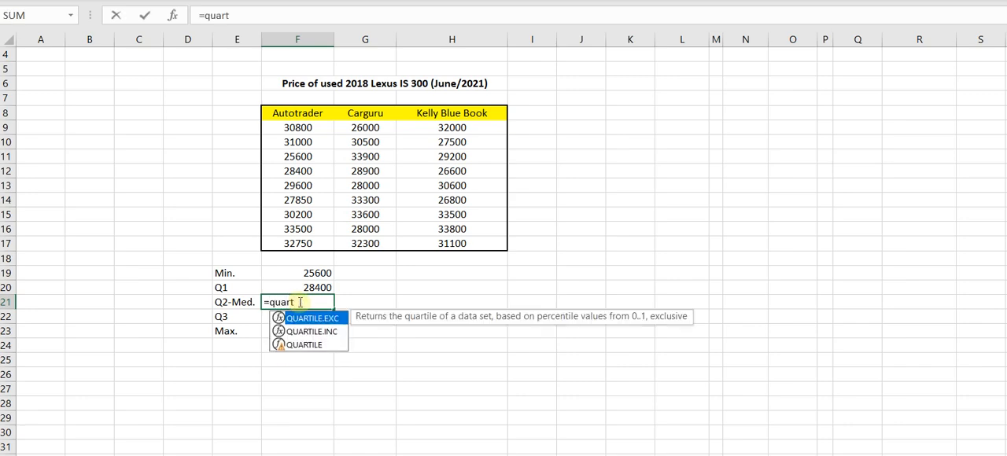
click(313, 331)
double_click(313, 332)
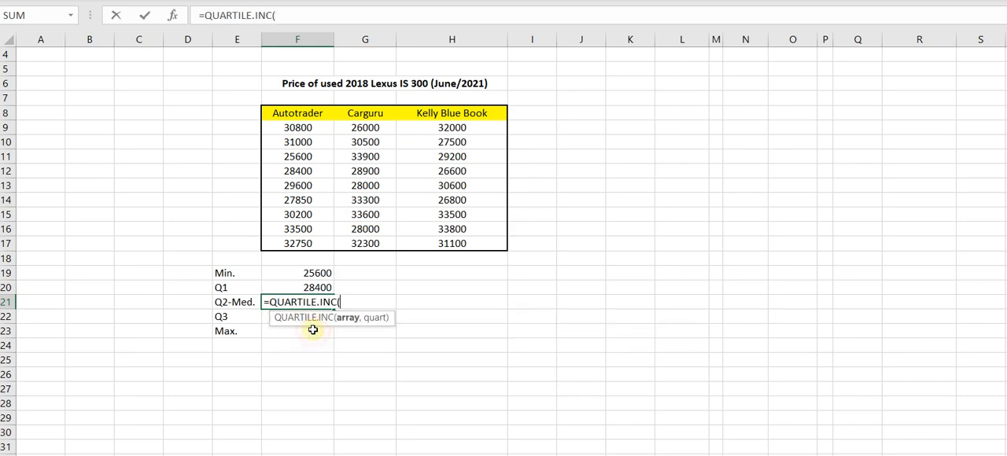
drag(296, 128, 304, 244)
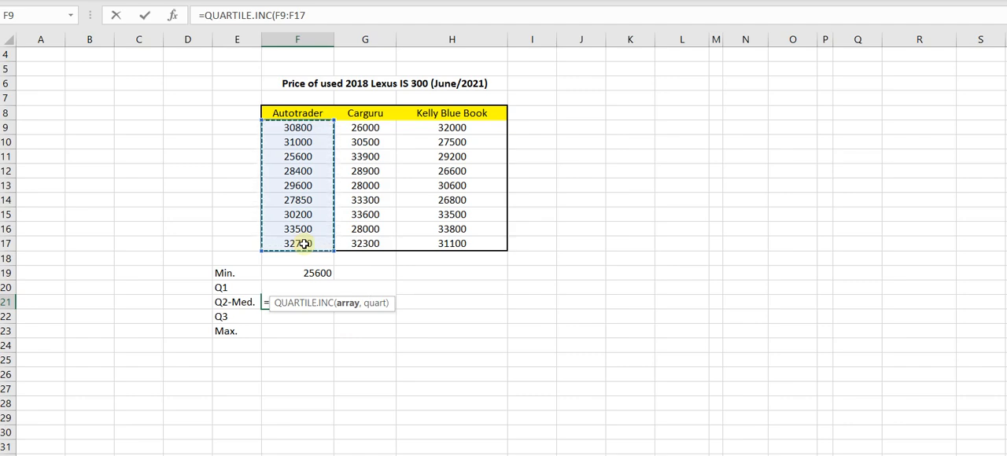
text(,2)
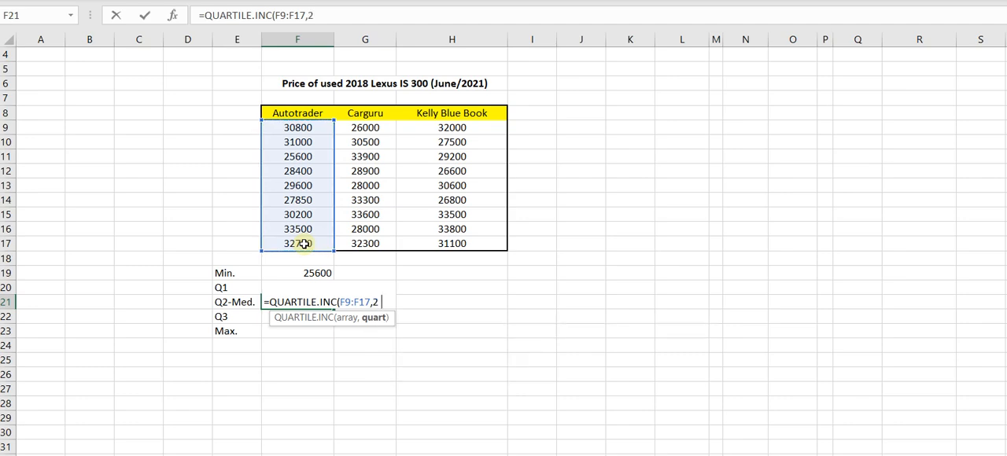
text())
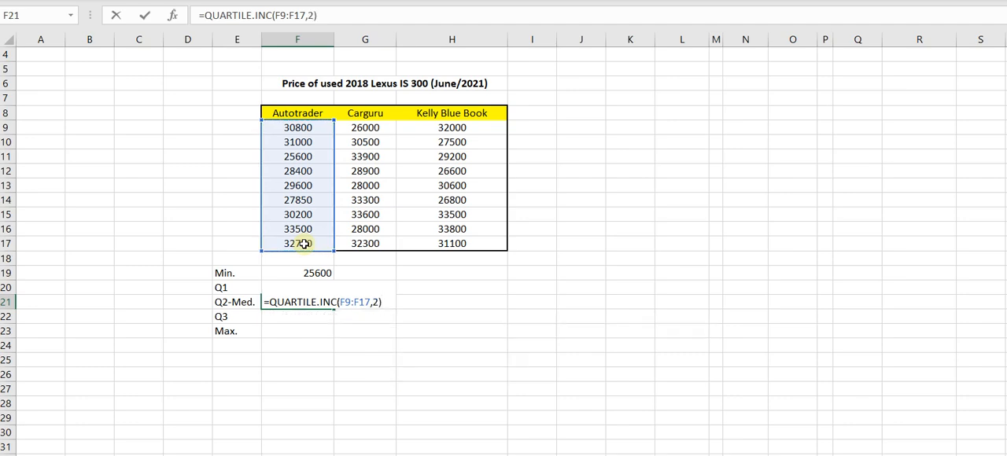
key(Return)
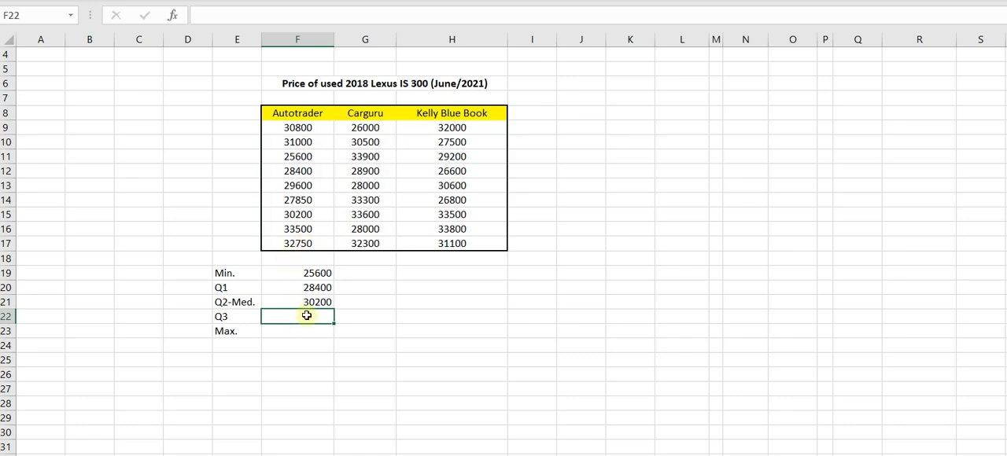
Calculate the third quartile of the Autotrader prices in cell F22 with =QUARTILE.INC(F9:F17,3).
text(+qua)
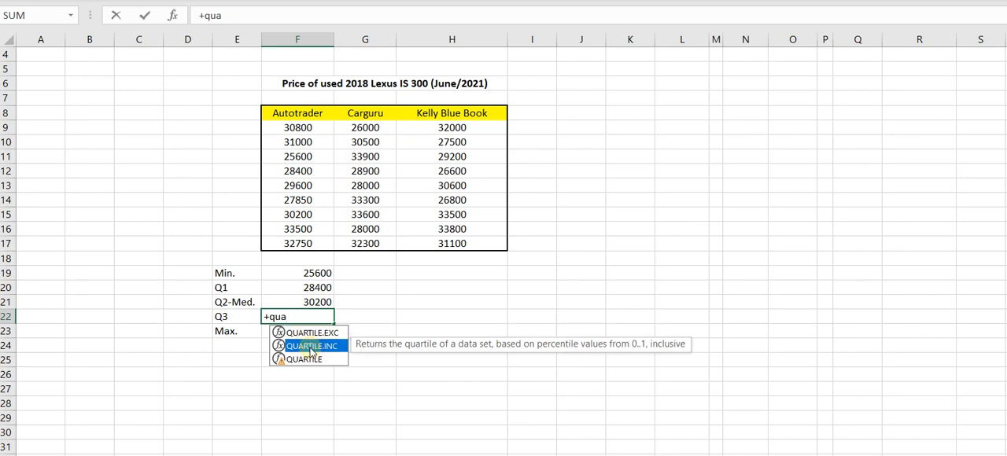
double_click(309, 347)
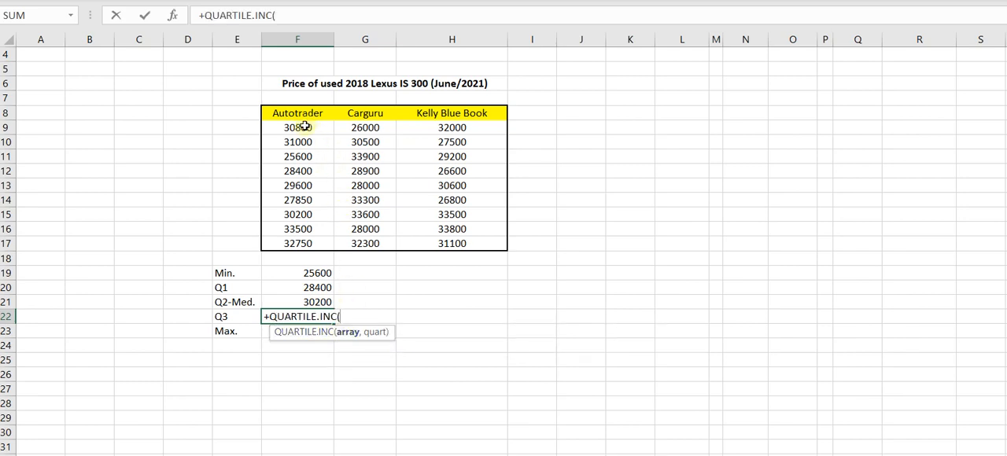
drag(299, 129, 298, 244)
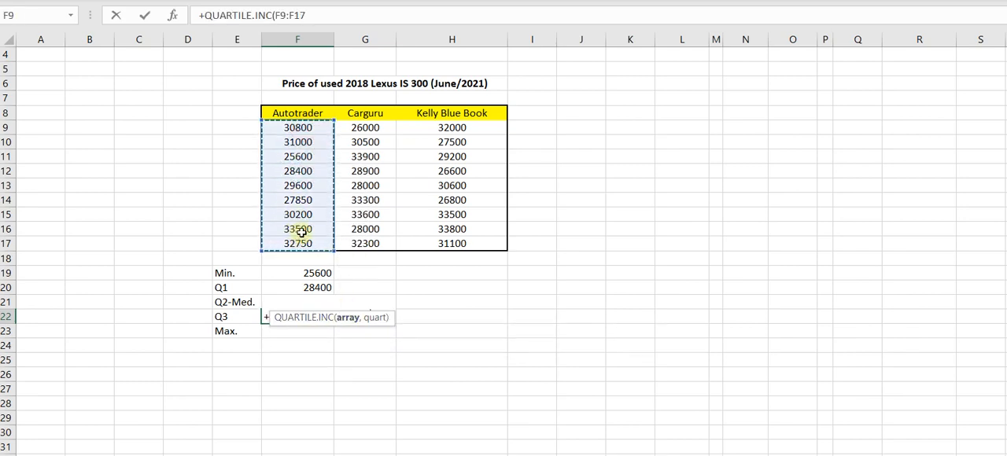
text(,3))
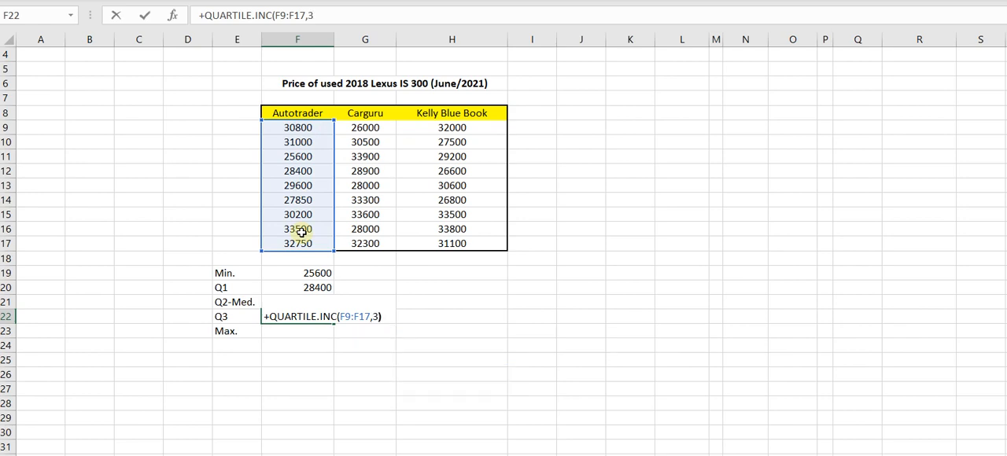
key(Return)
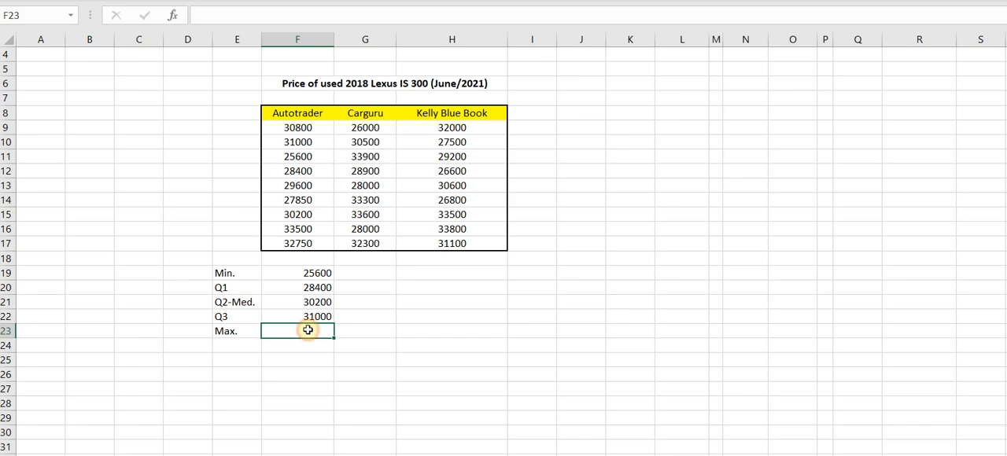
Calculate the maximum of the Autotrader prices in cell F23 with =MAX(F9:F17).
text(=max()
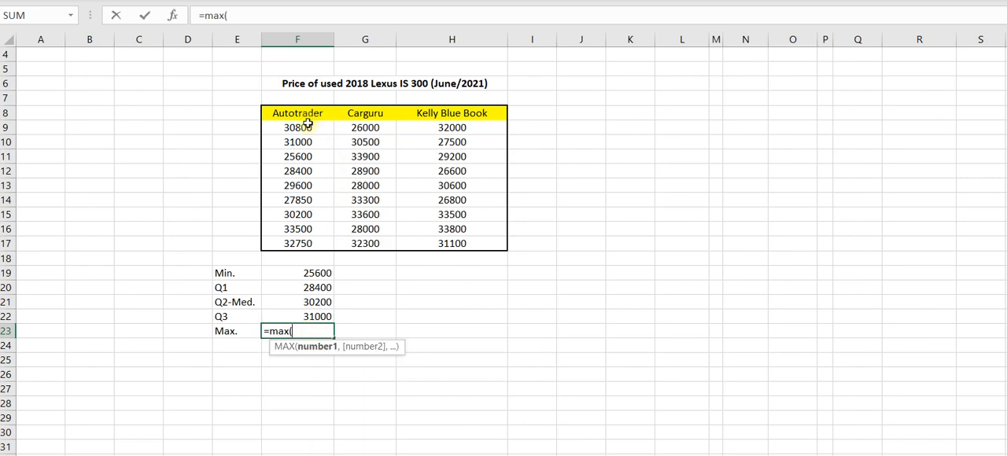
drag(308, 125, 298, 240)
text())
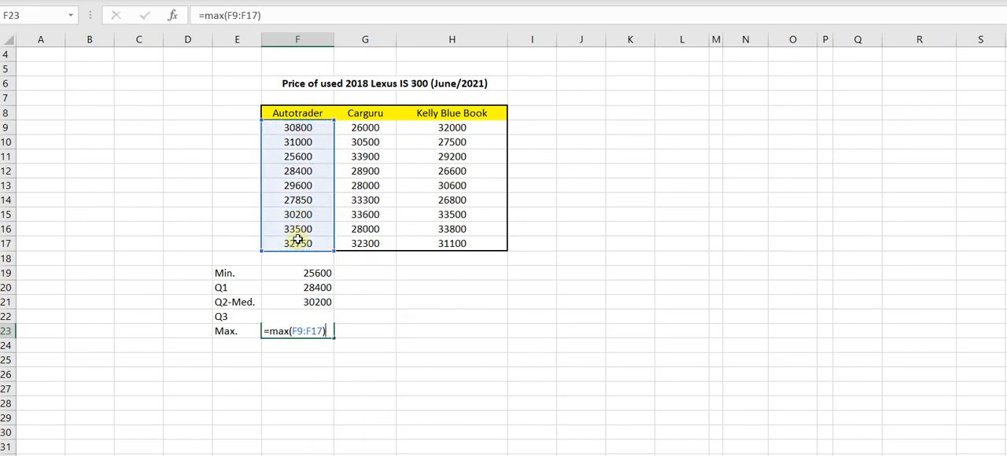
key(Return)
Lock the row of the range's first reference in the F23 formula, making it =MAX(F$9:F17).
click(302, 332)
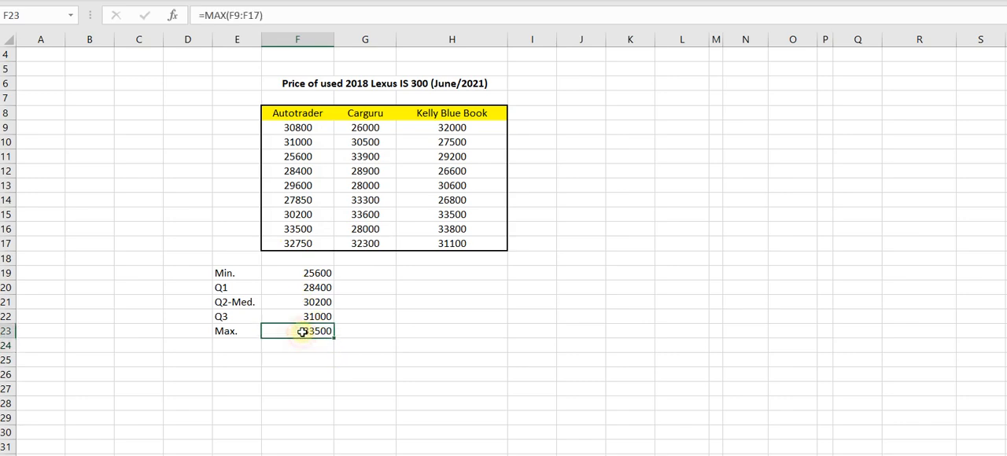
double_click(307, 333)
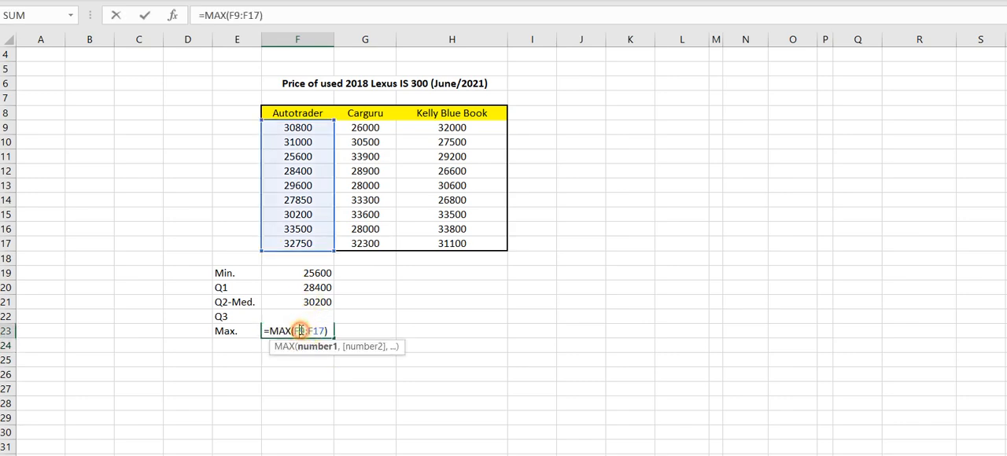
key(Return)
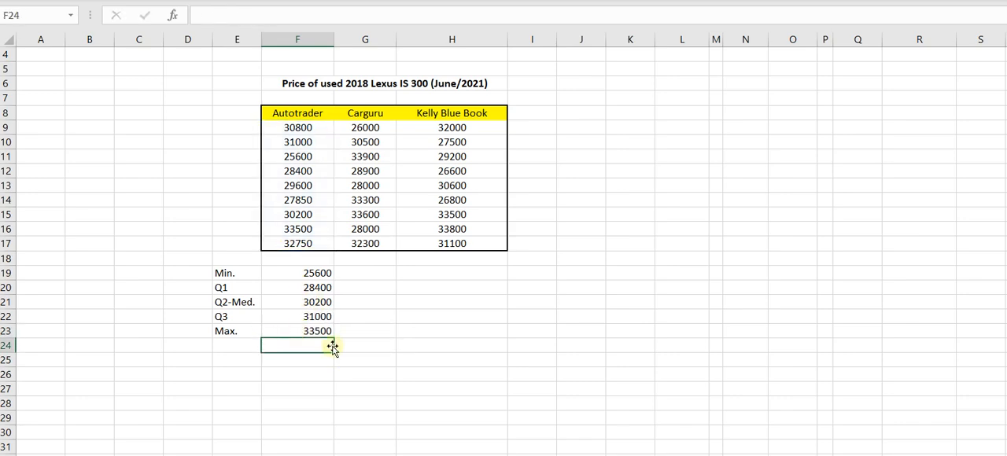
Center the Autotrader summary values in cells F19:F23.
drag(299, 274, 299, 331)
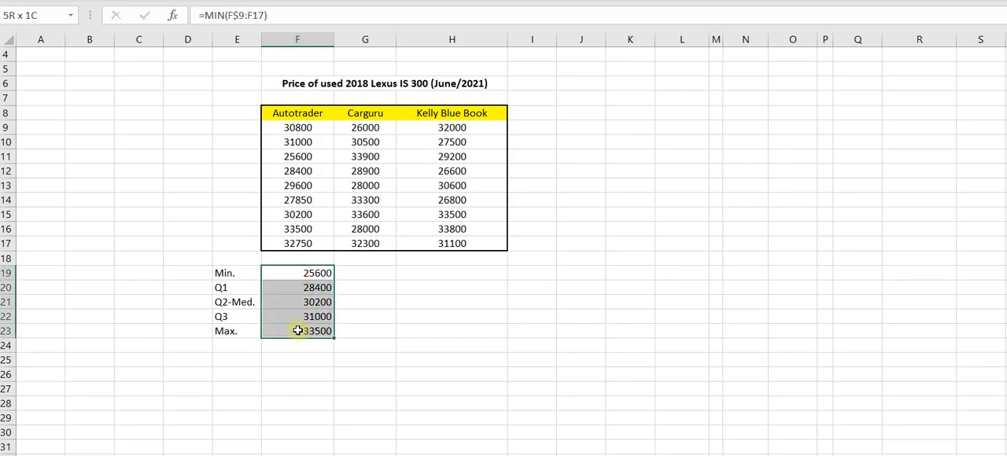
click(322, 1)
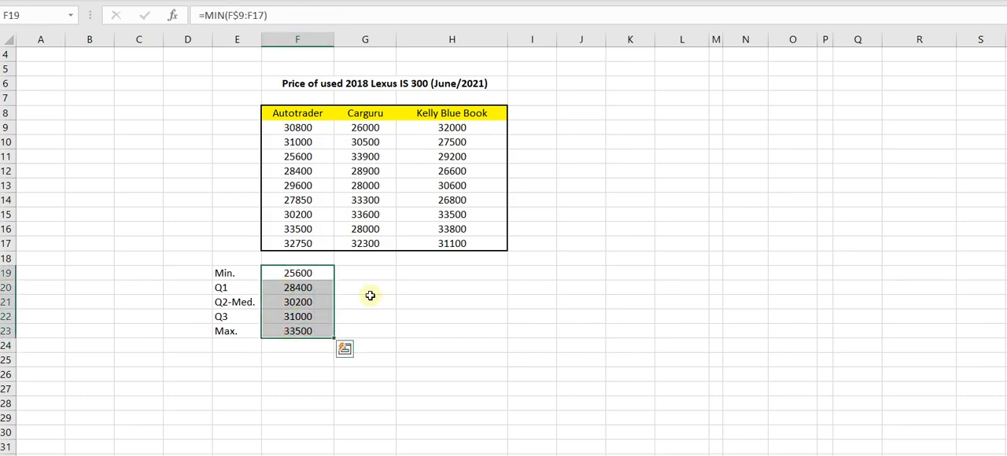
click(371, 297)
Fill the summary formulas from F19:F23 across to the Carguru and Kelly Blue Book columns, through H23.
drag(318, 268, 325, 337)
drag(335, 338, 476, 337)
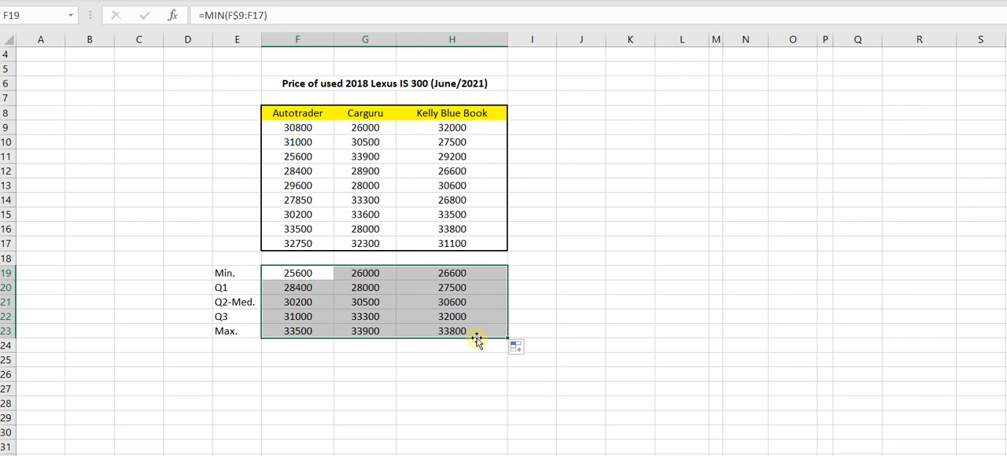
click(411, 314)
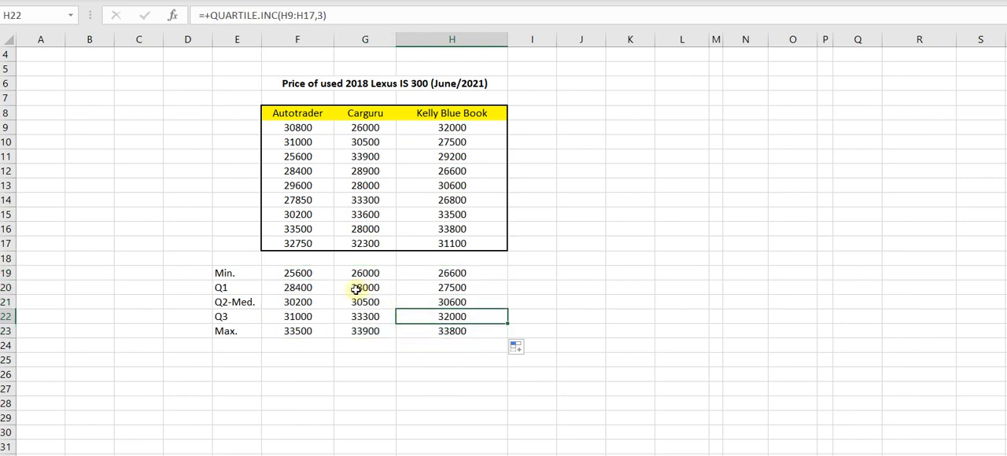
Examine the range references in the copied MIN, QUARTILE.INC and MAX formulas of the Carguru and Kelly Blue Book columns.
double_click(356, 273)
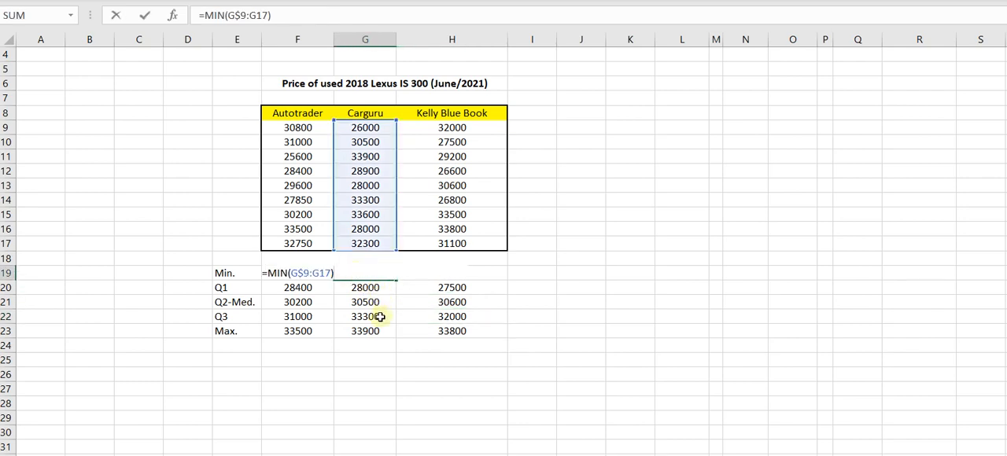
click(366, 289)
double_click(365, 289)
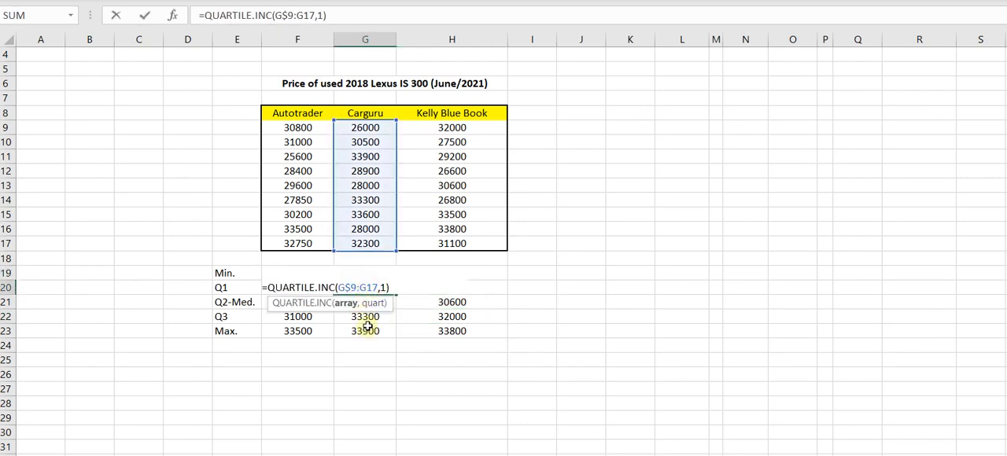
click(369, 317)
double_click(369, 317)
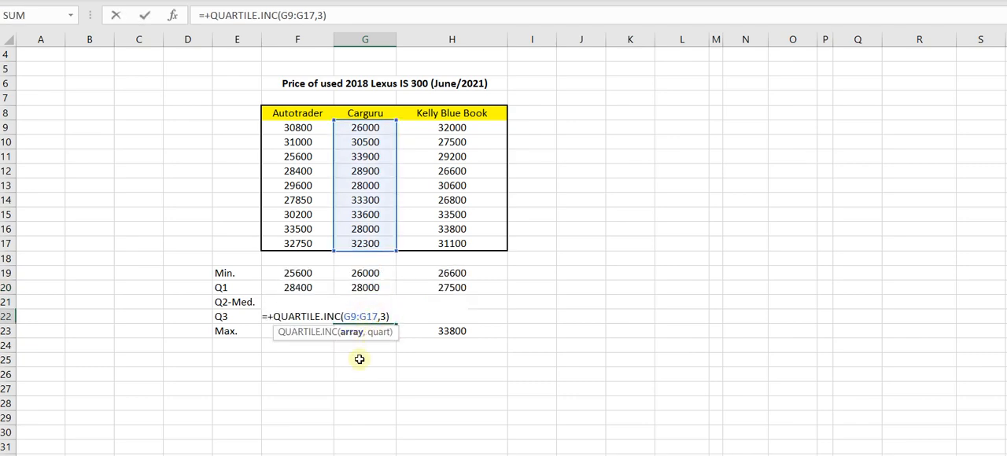
double_click(457, 288)
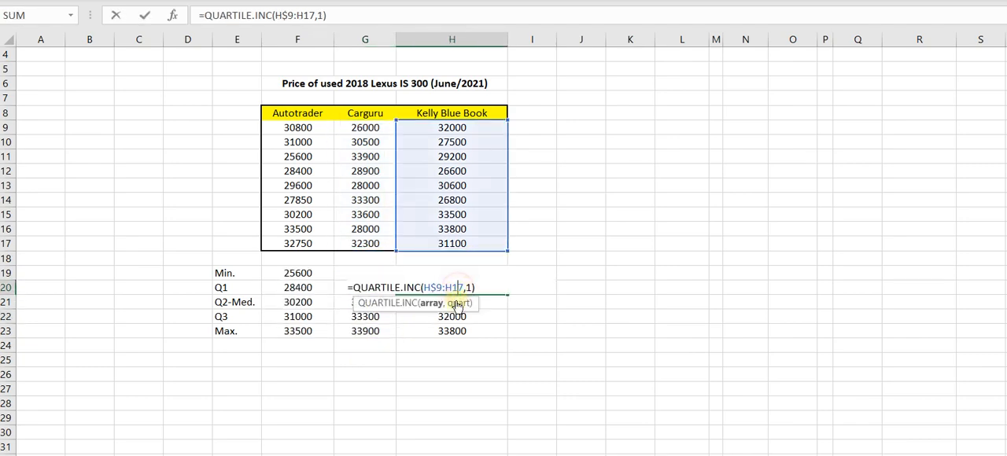
double_click(449, 332)
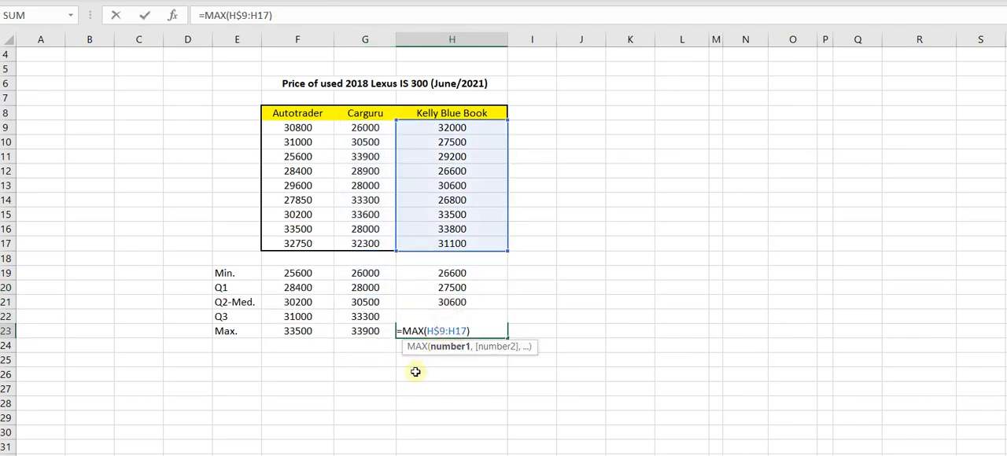
click(445, 274)
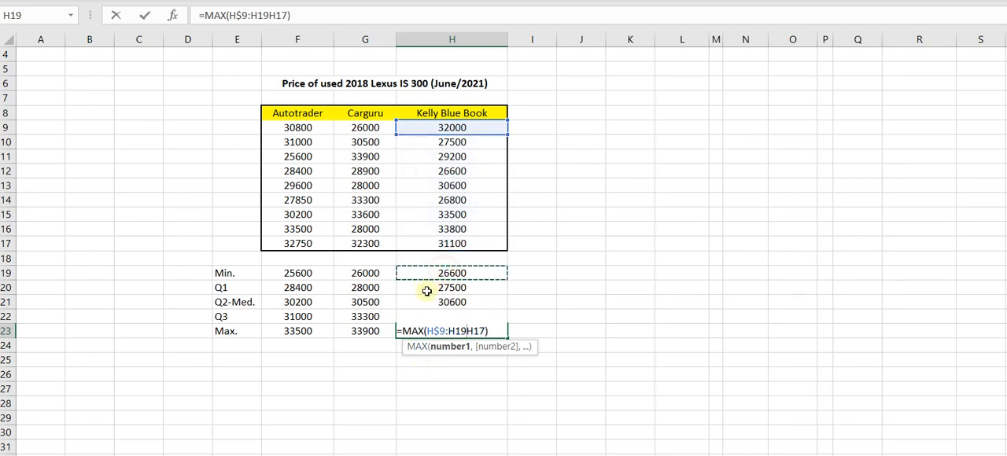
key(Escape)
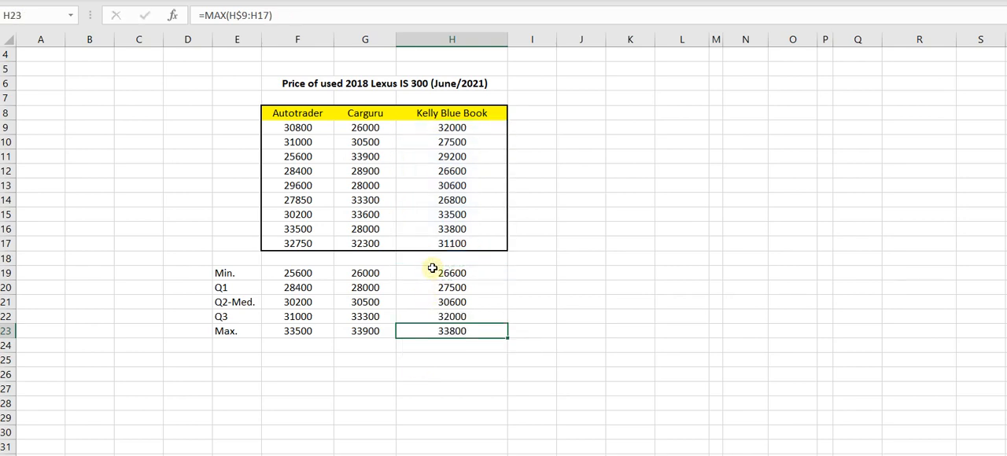
click(433, 275)
double_click(433, 274)
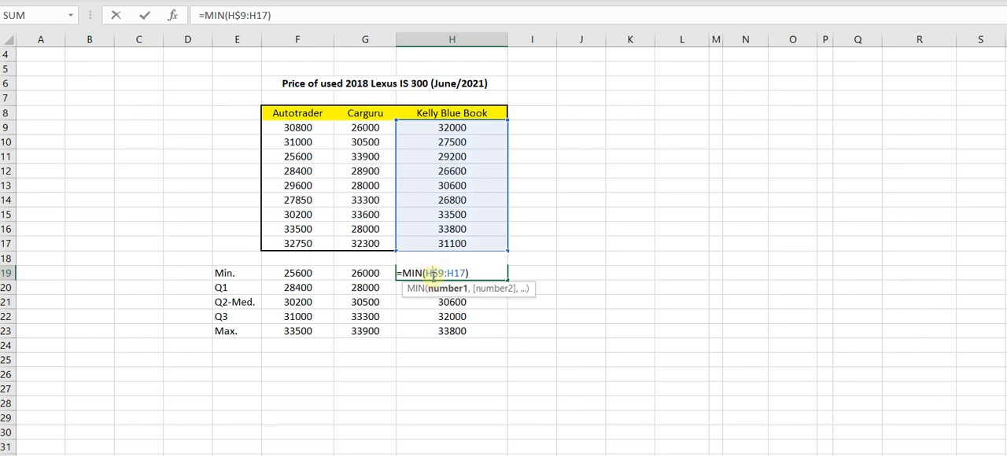
key(Escape)
click(386, 381)
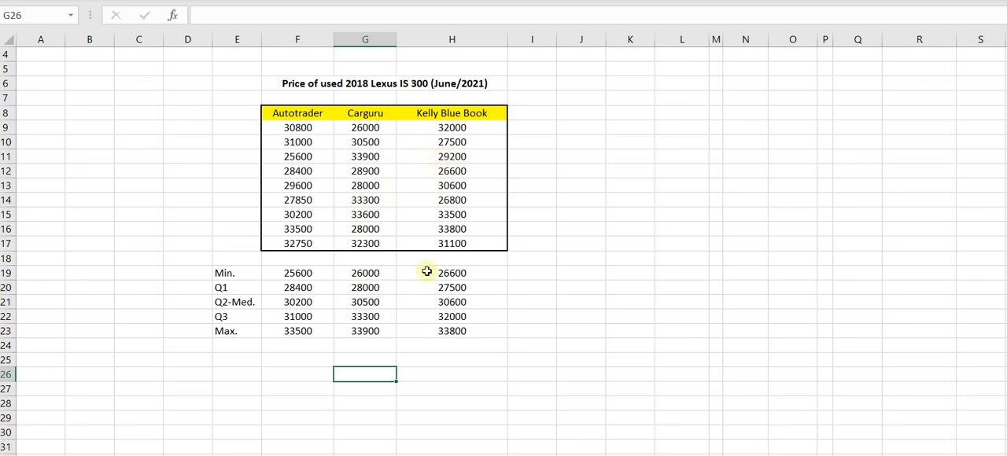
Move the labelled five-number summary block from E19:H23 beside the price table, starting at cell J8.
scroll(388, 301, down, 2)
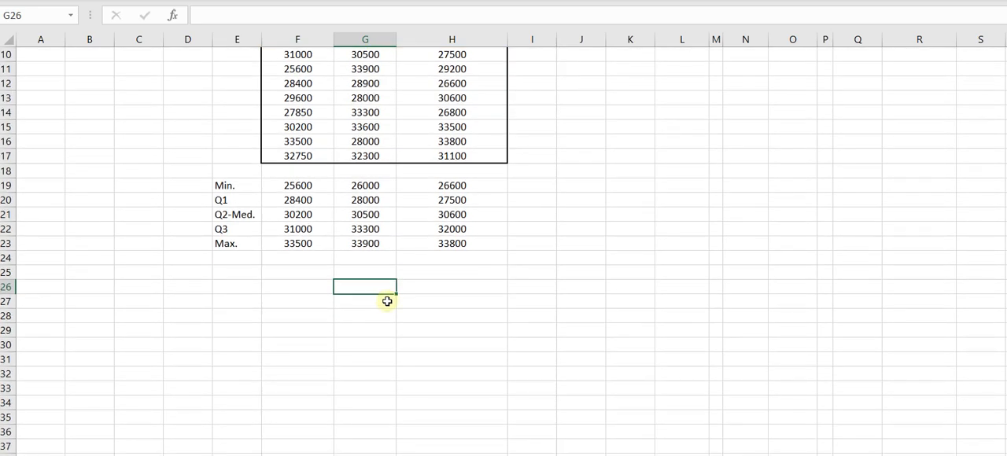
scroll(388, 301, up, 1)
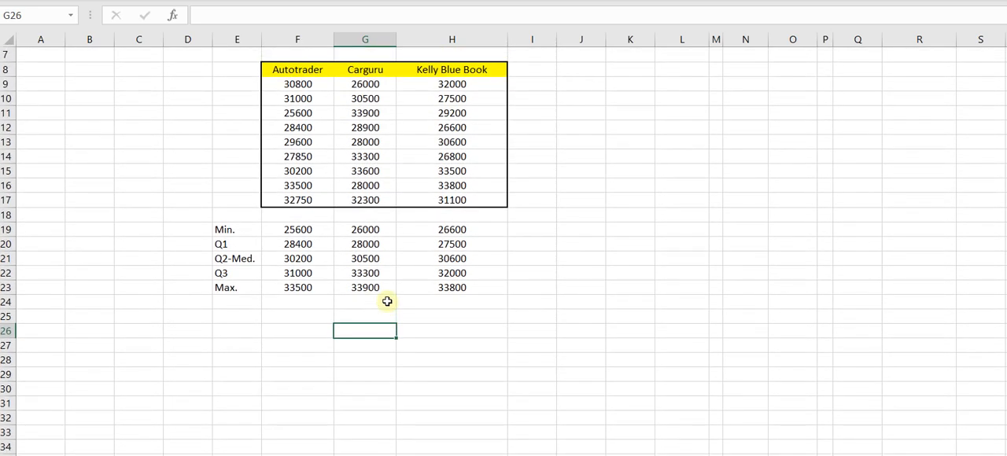
scroll(387, 301, down, 2)
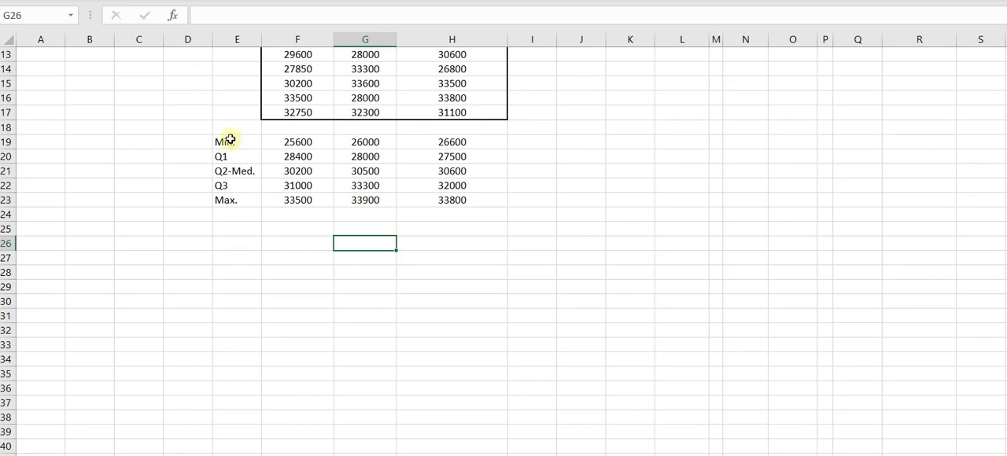
drag(229, 140, 423, 198)
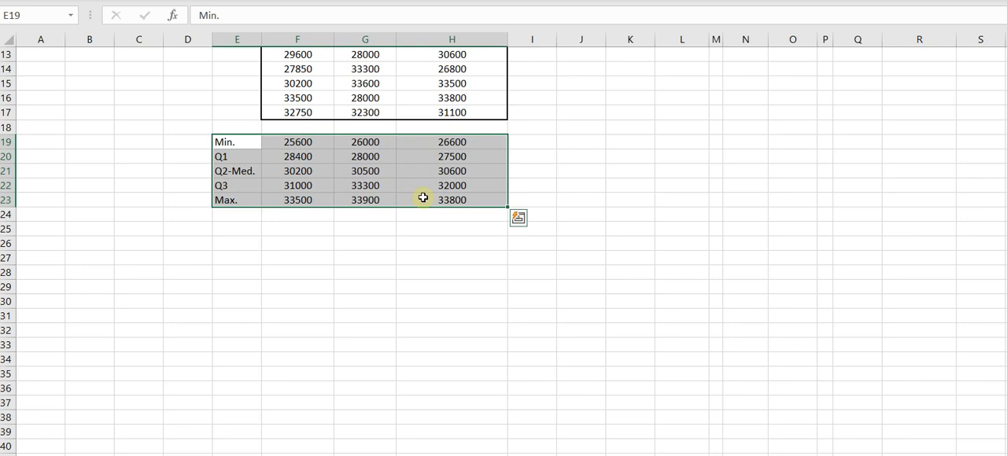
key(ctrl+c)
scroll(783, 242, up, 4)
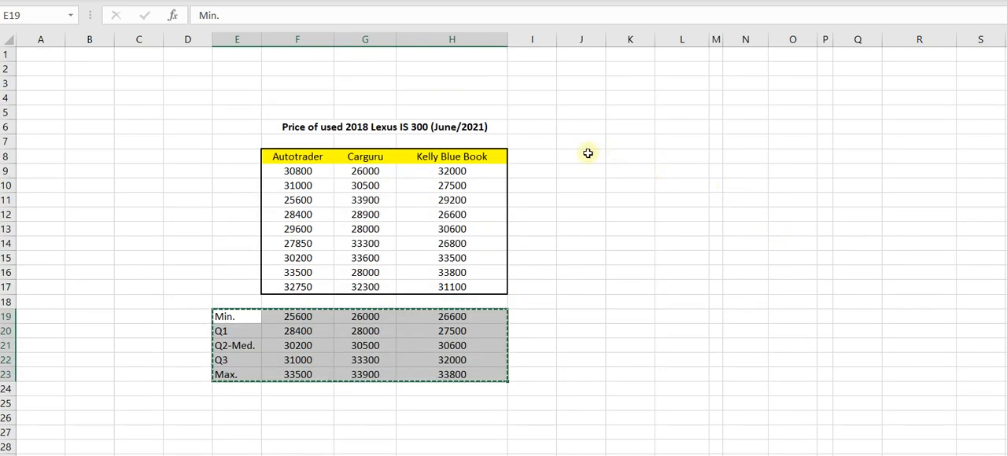
click(587, 156)
key(ctrl+v)
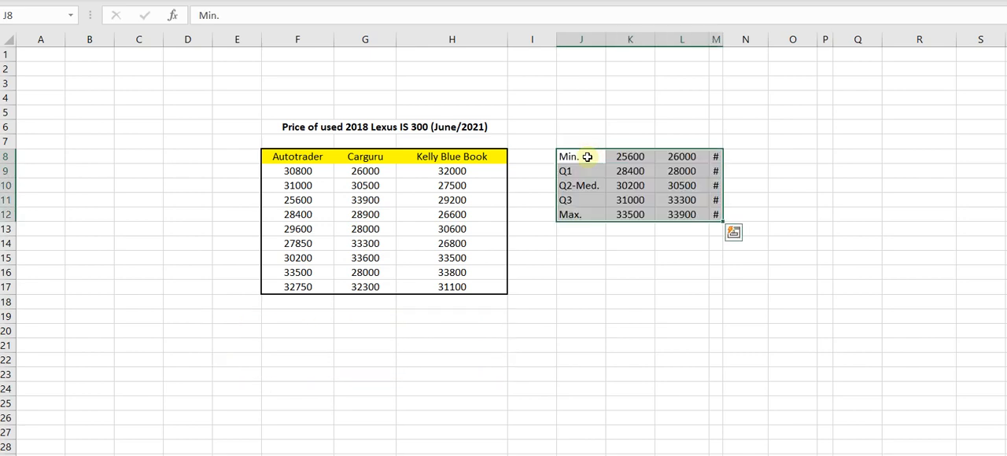
Widen column M to fit the Kelly Blue Book summary values.
key(ctrl+q)
click(783, 144)
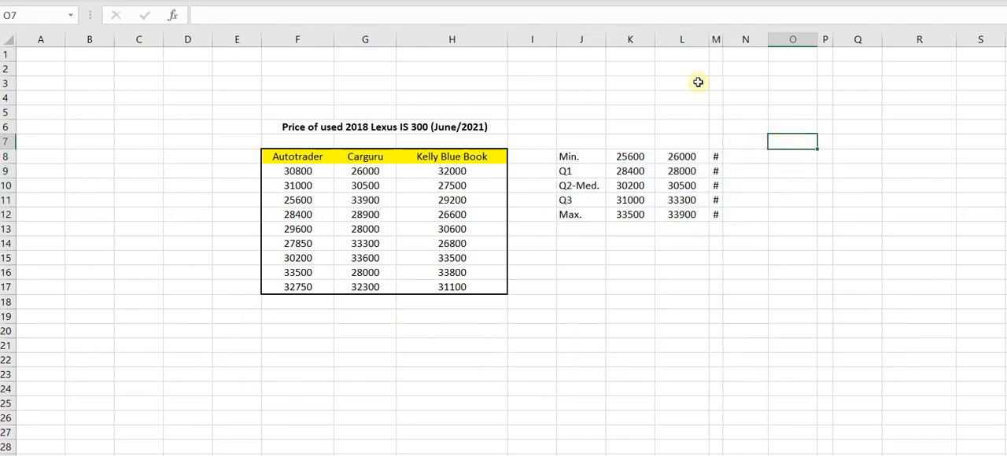
double_click(724, 39)
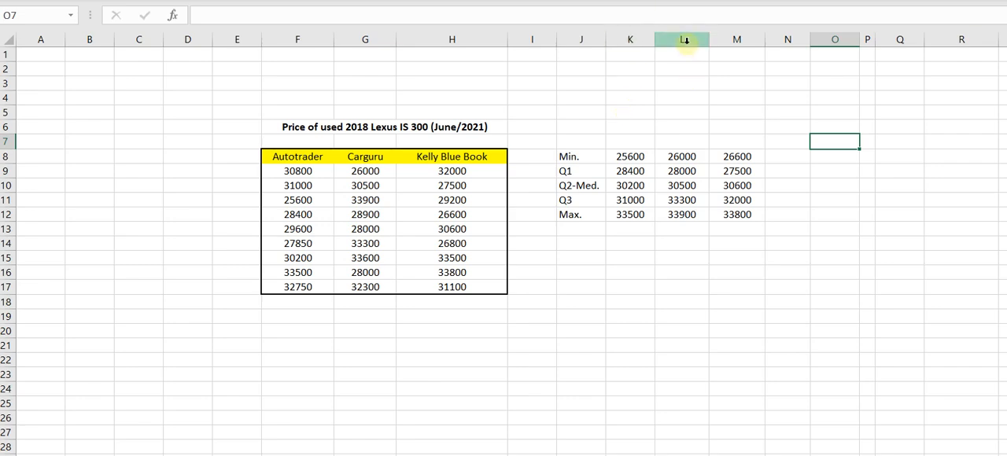
Insert blank columns at L and N to separate the Autotrader, Carguru and Kelly Blue Book summary values.
click(684, 40)
right_click(685, 39)
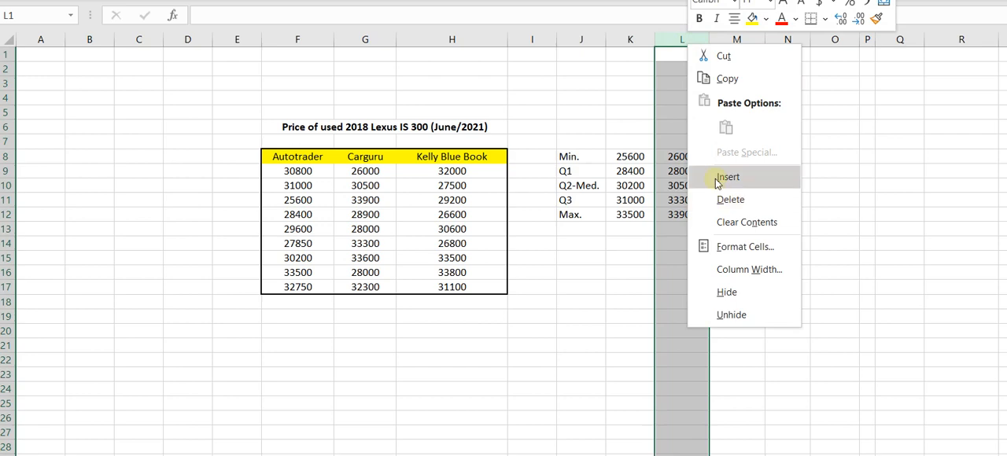
click(719, 178)
click(797, 39)
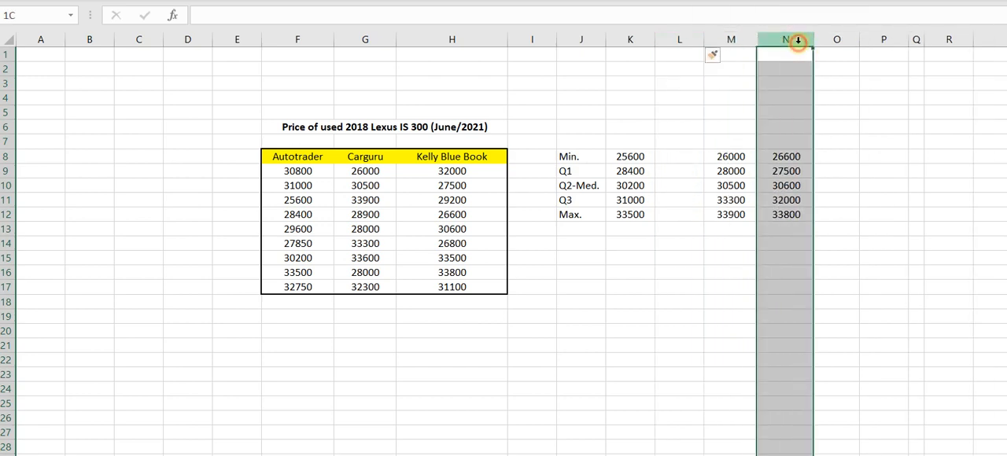
right_click(797, 40)
click(836, 175)
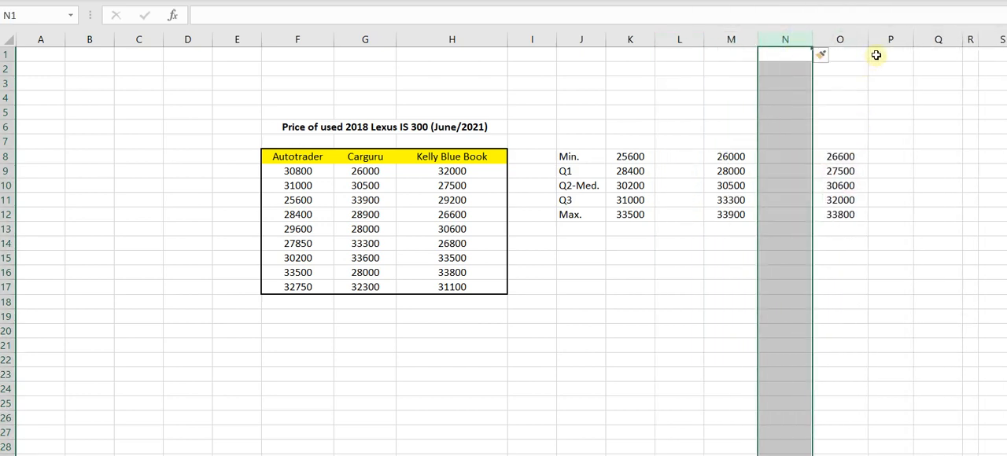
click(679, 161)
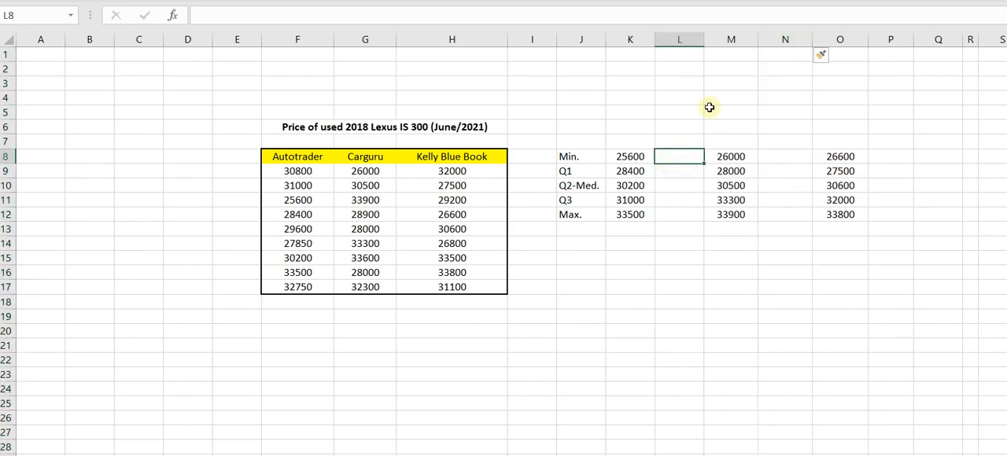
Add the heading Autotrader in cell L7 and widen column L to fit it.
click(675, 142)
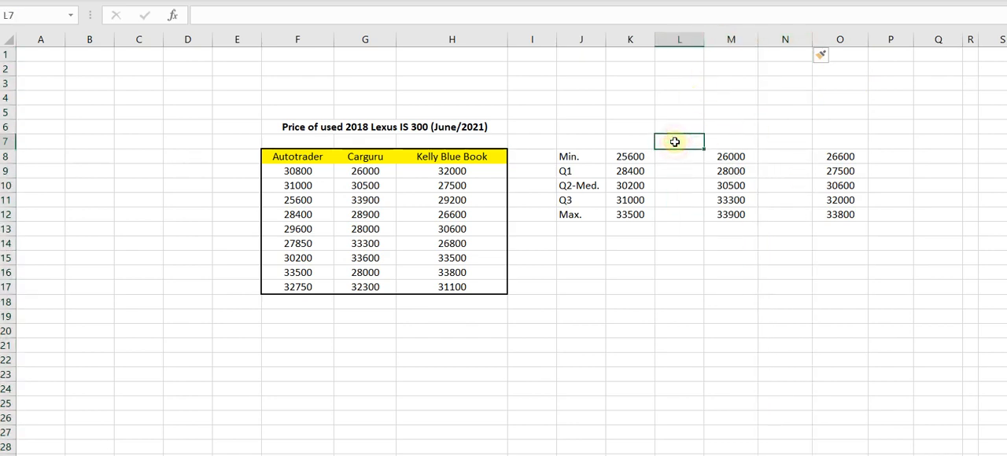
text(A)
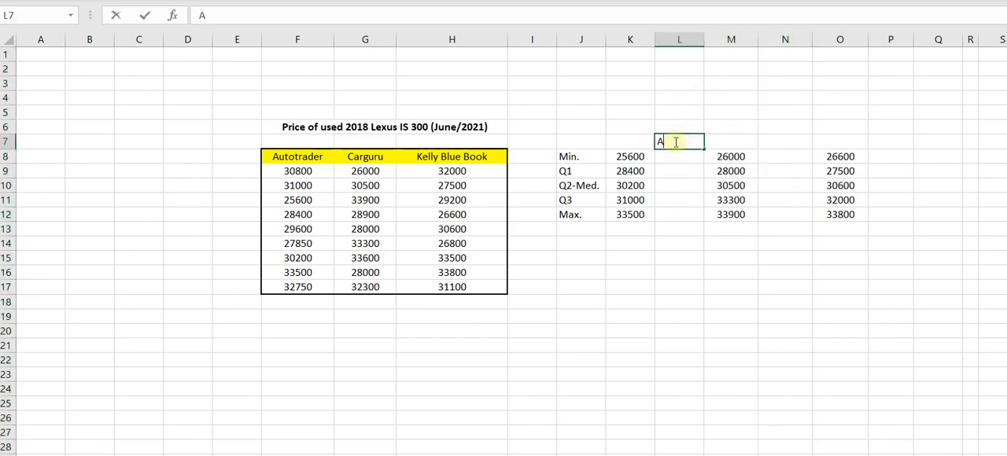
text(utotrader)
key(Return)
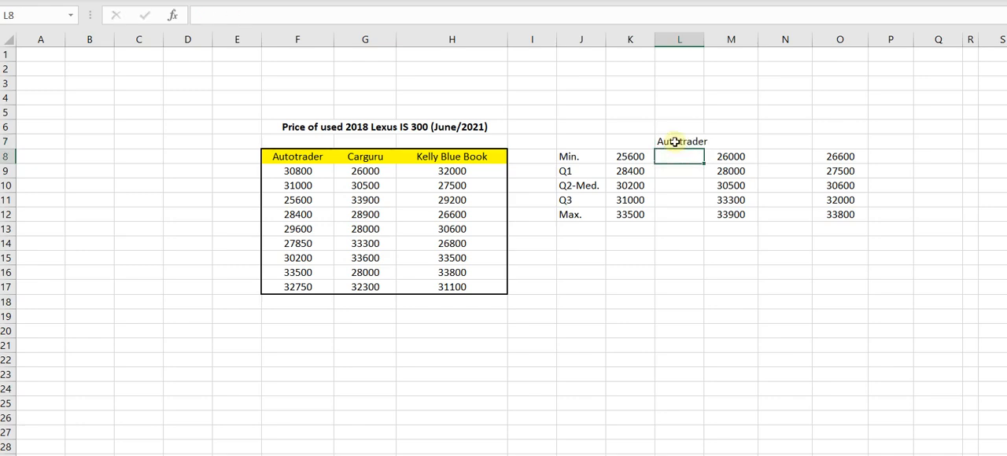
drag(704, 38, 711, 38)
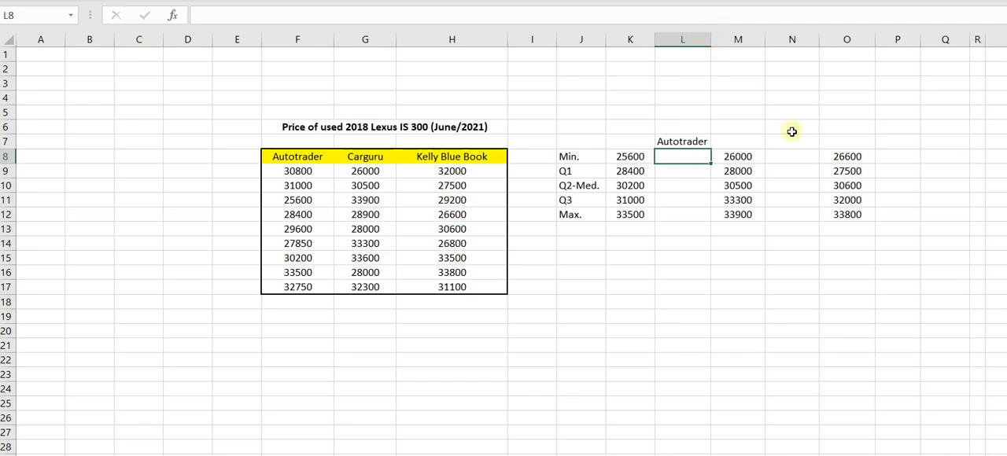
Add the headings Carguru in N7 and KBB in P7, and fit column P to its content.
click(785, 140)
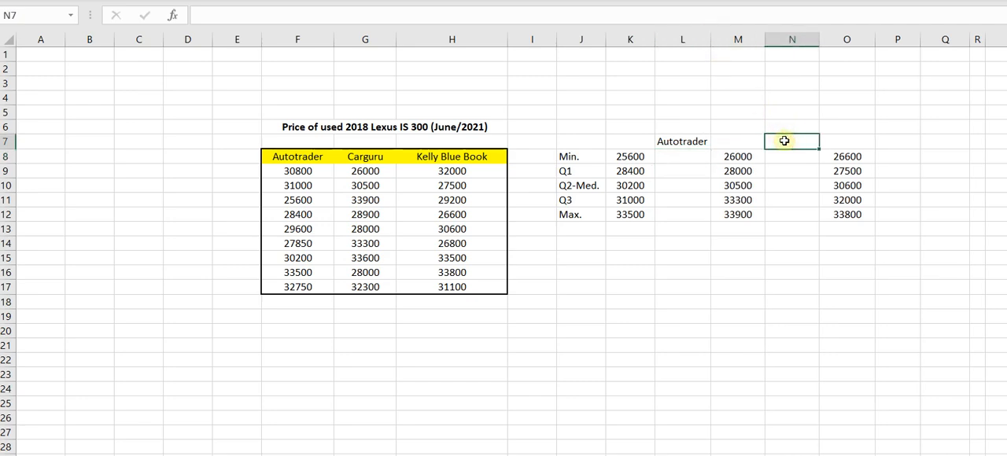
text(Carguru)
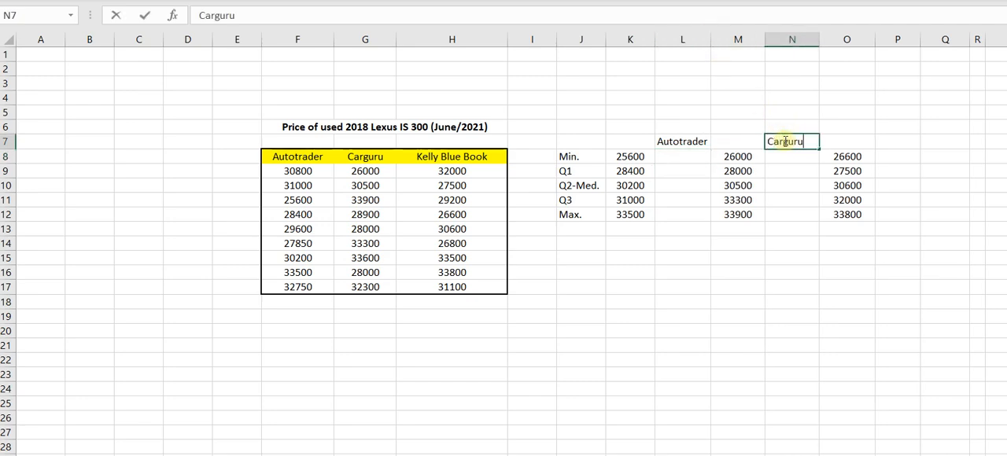
key(Return)
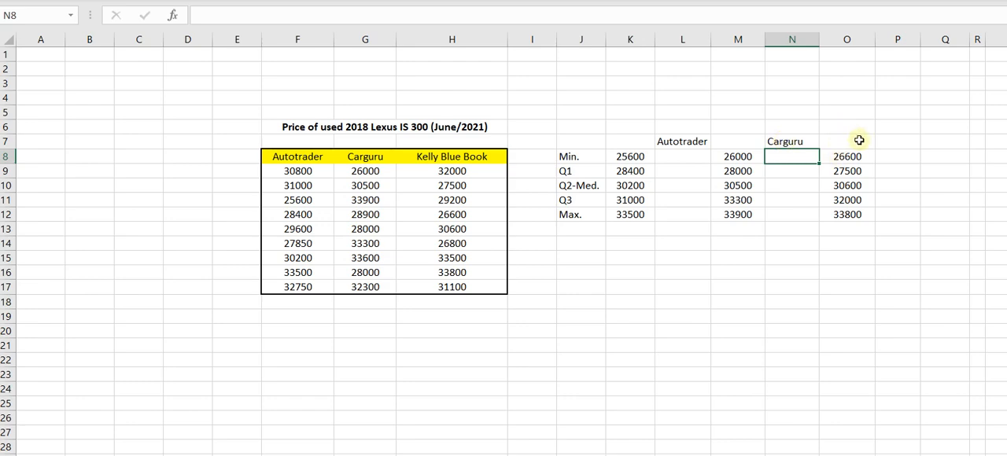
click(894, 140)
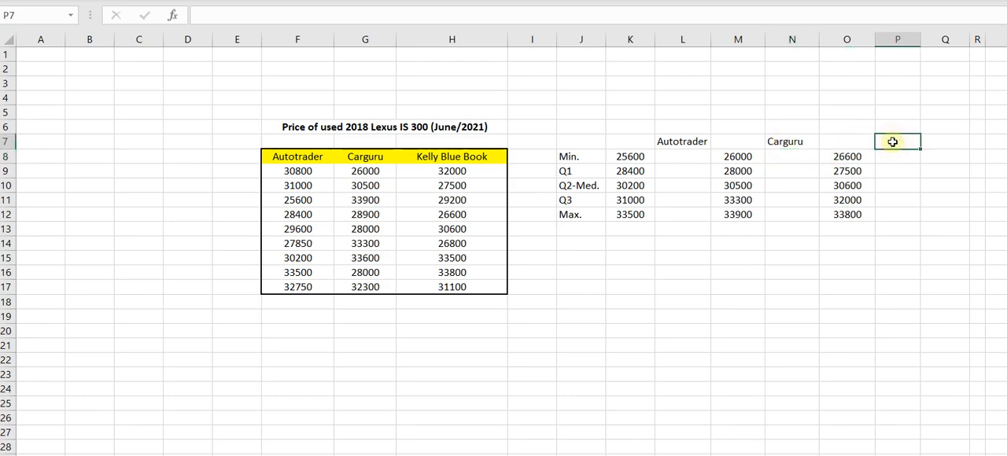
text(KBB)
key(Return)
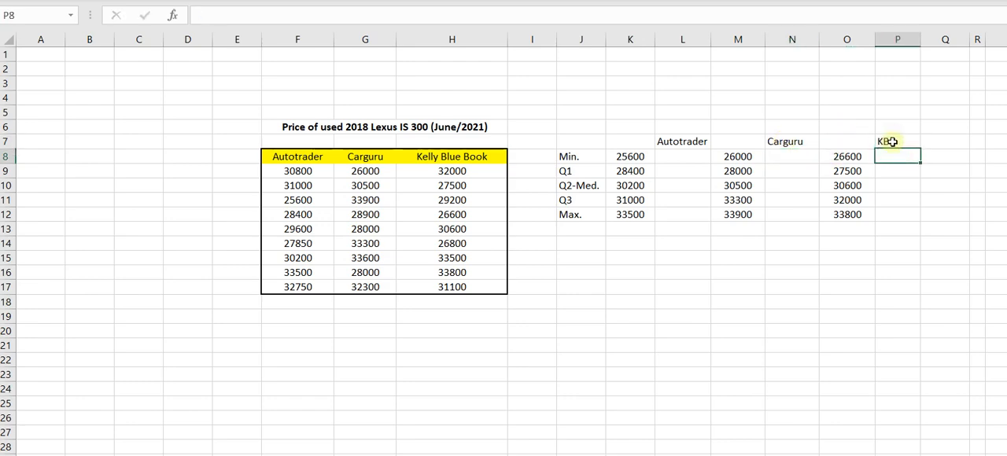
double_click(922, 40)
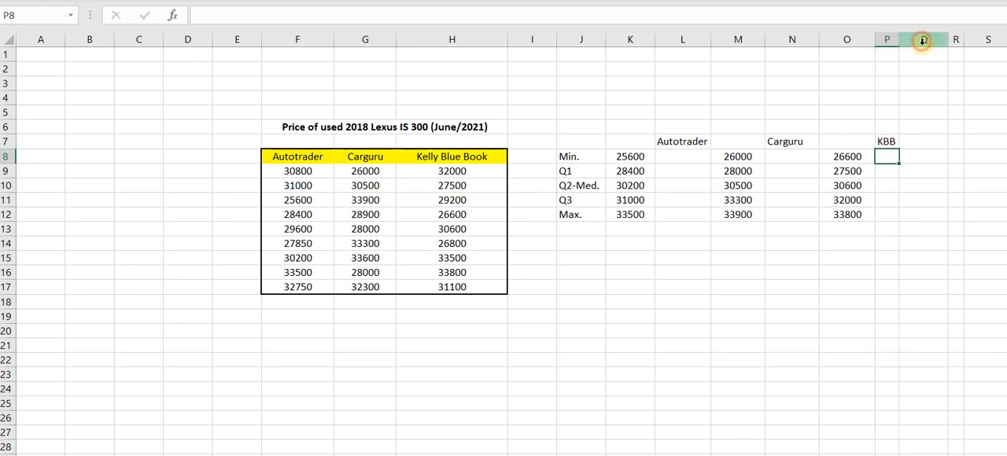
click(633, 143)
click(738, 144)
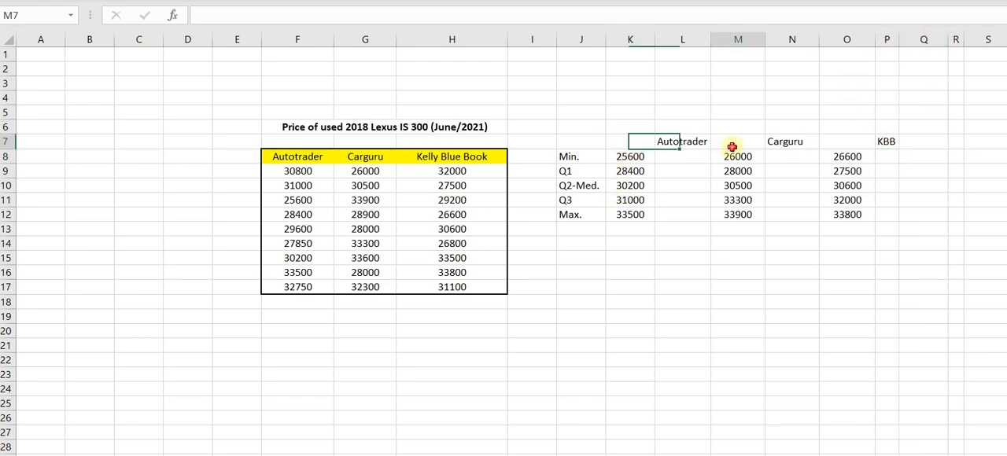
click(841, 146)
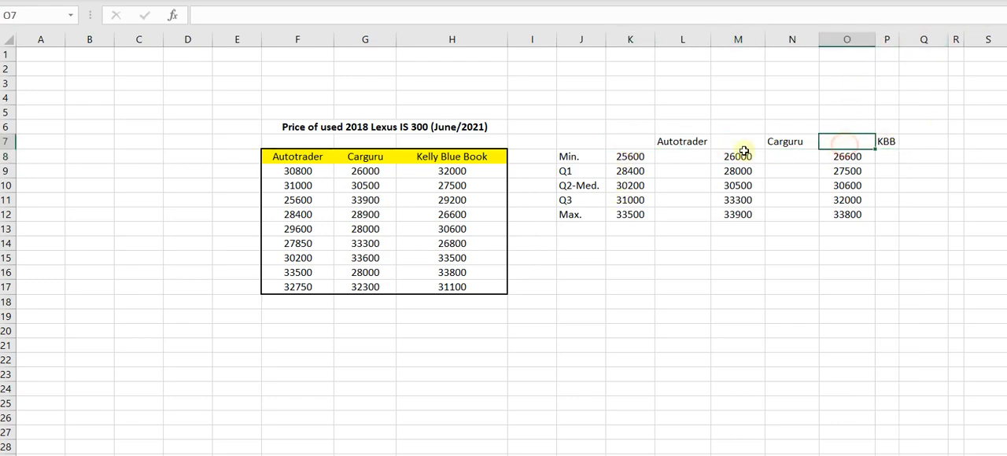
click(676, 128)
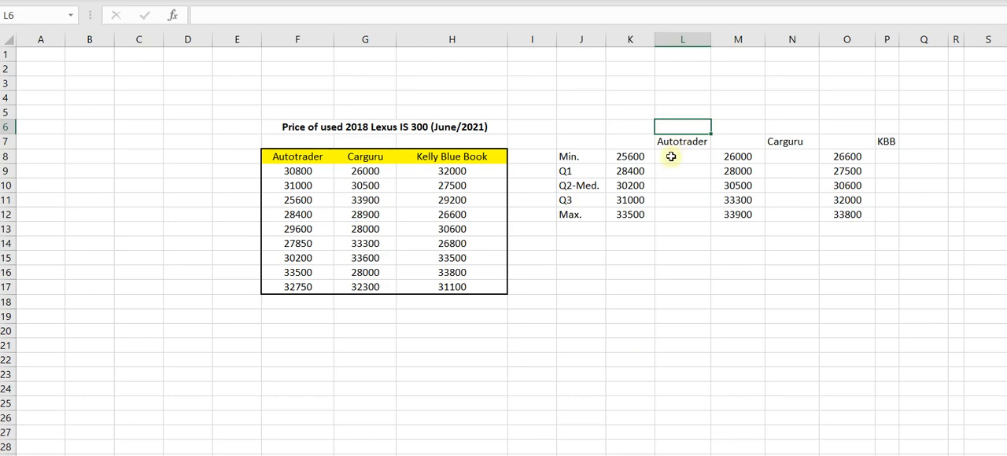
click(671, 157)
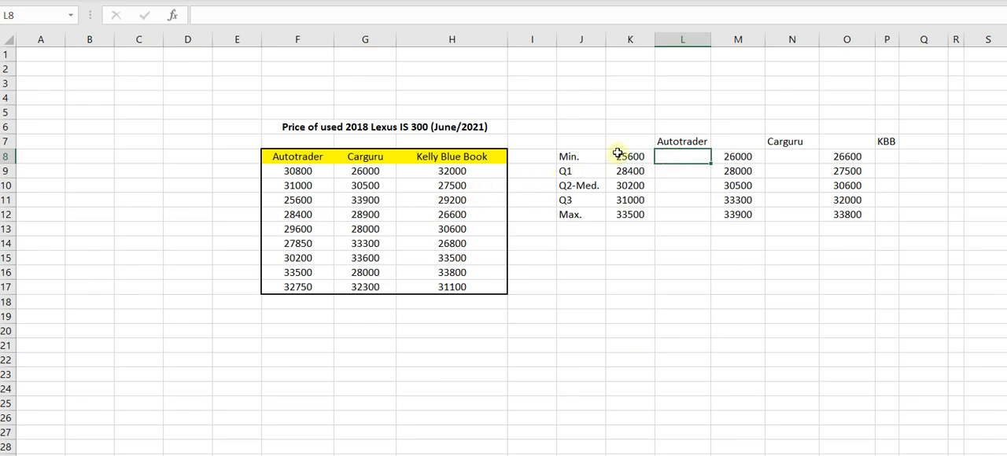
drag(620, 154, 622, 208)
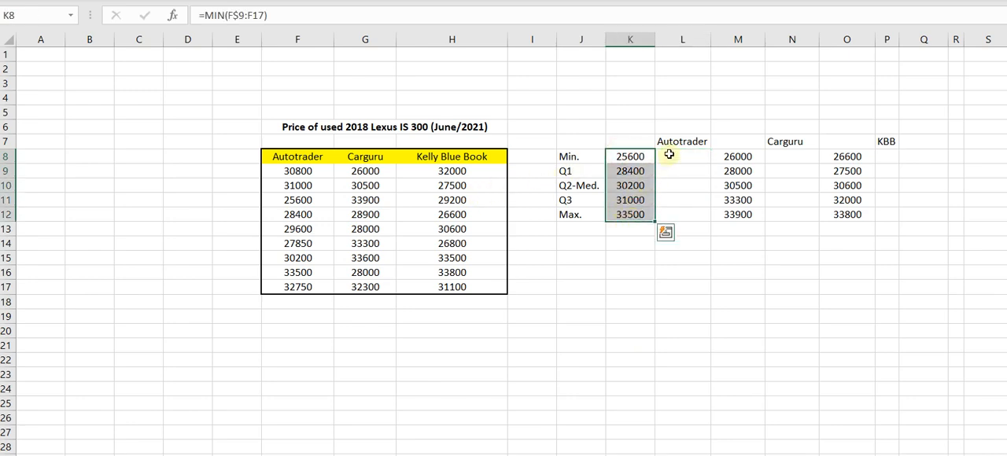
Enter +K8 in cell L8 to carry the Autotrader minimum into the Autotrader difference column.
click(668, 155)
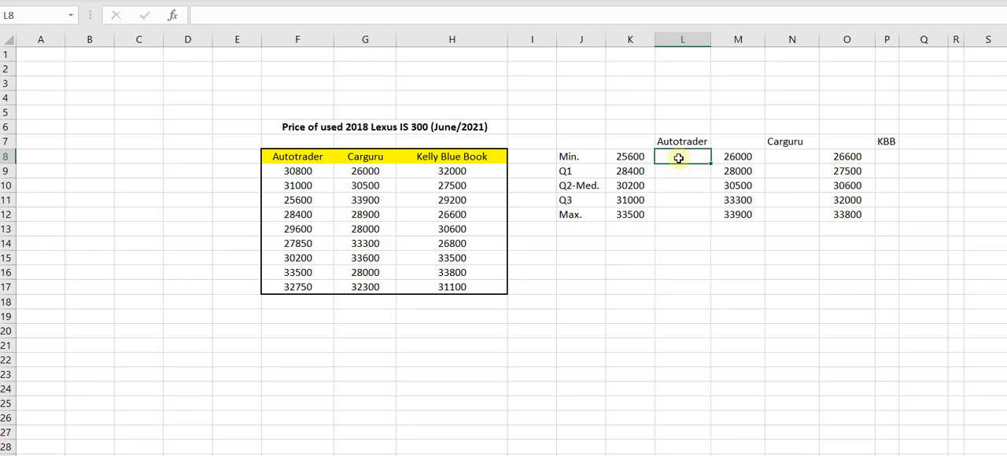
text(+)
click(622, 156)
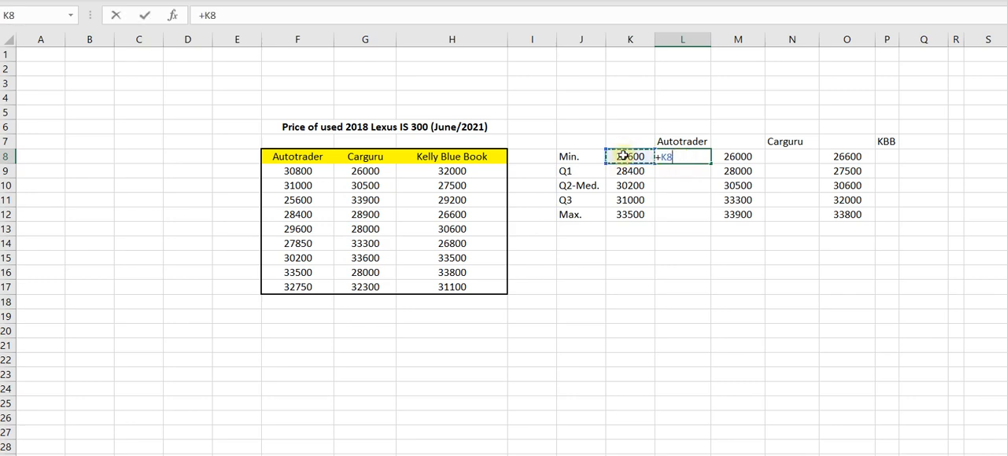
key(Return)
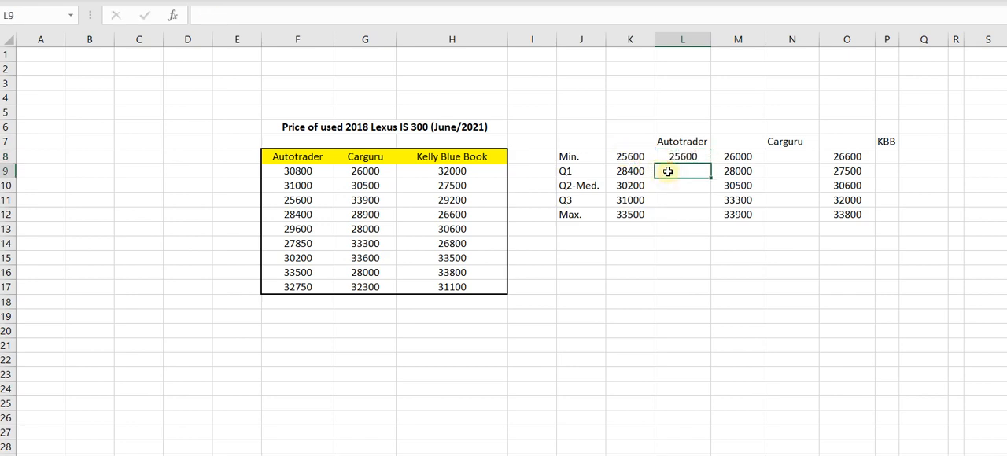
Enter +K9-K8 in cell L9 to calculate the Autotrader difference between Q1 and the minimum.
text(+)
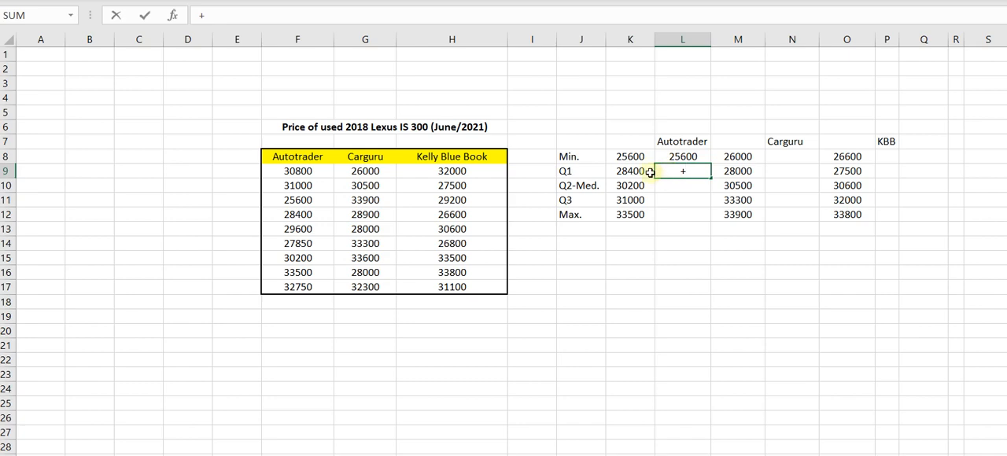
click(622, 170)
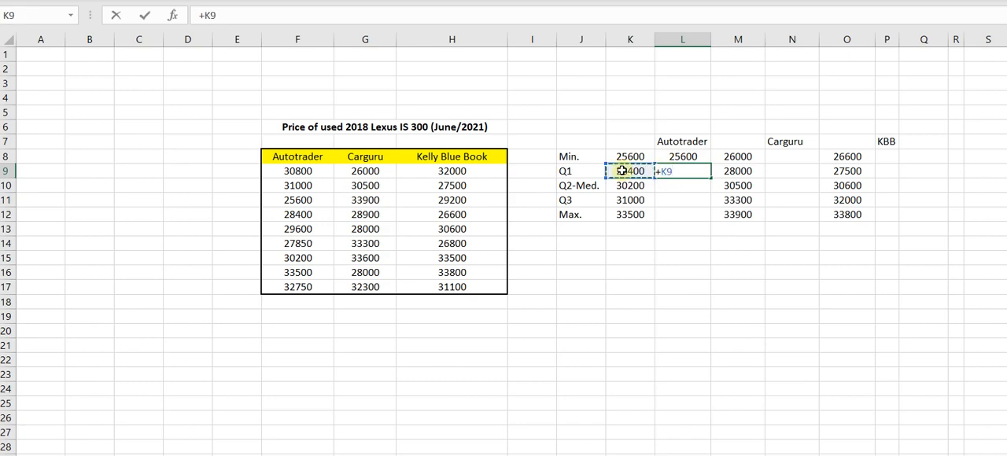
text(-)
click(619, 157)
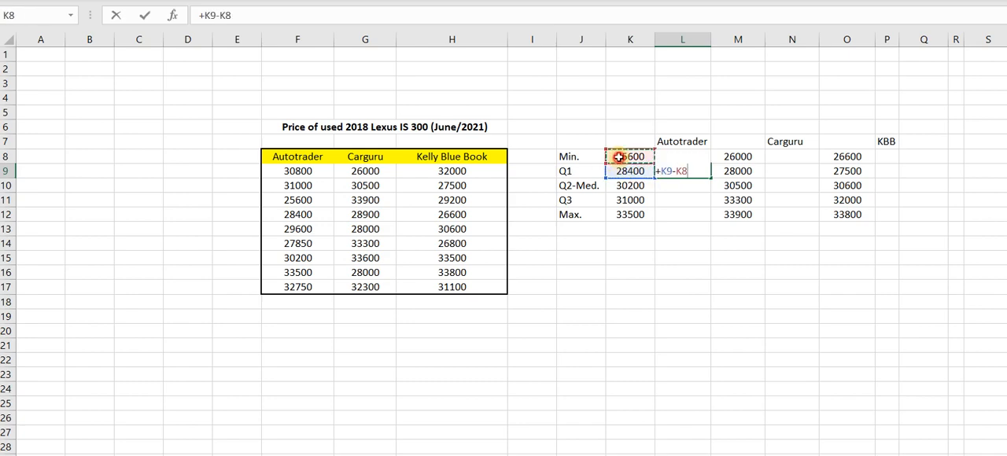
key(Return)
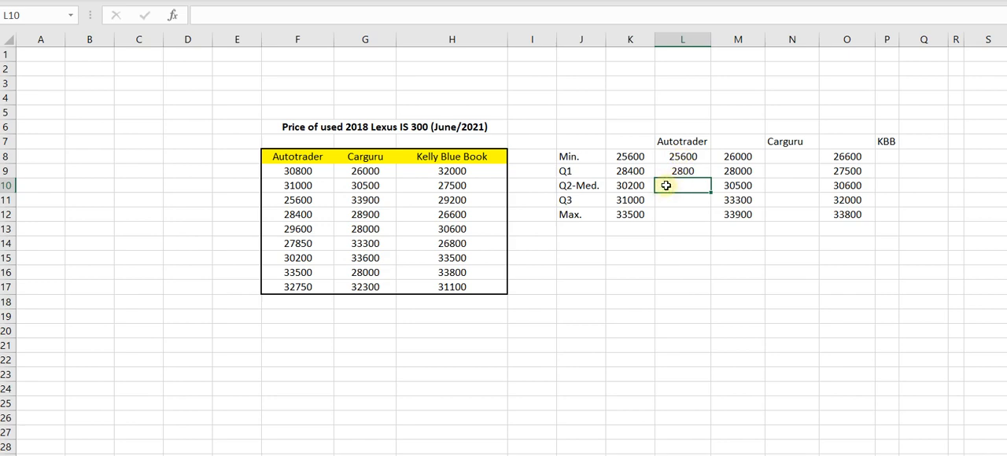
Enter +K10-K9 in cell L10 to calculate the Autotrader difference between the median and Q1.
text(+)
click(620, 183)
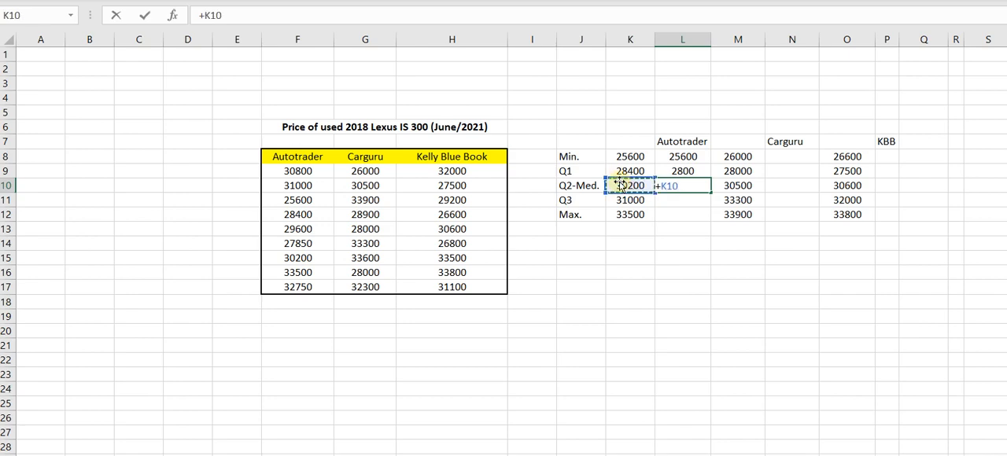
text(-)
click(623, 170)
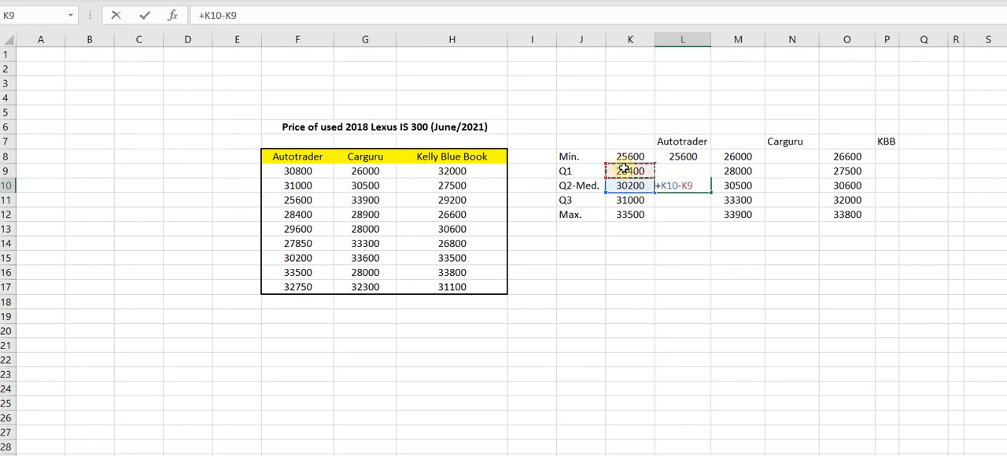
key(Return)
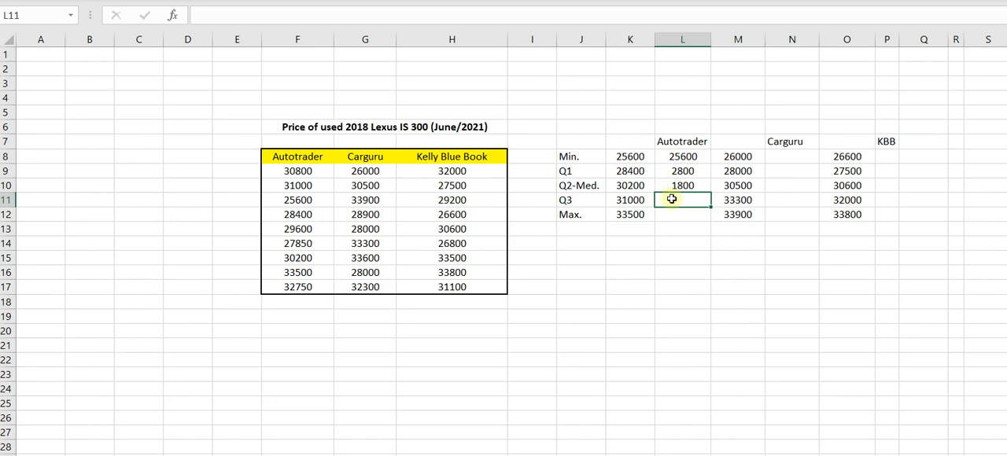
Enter +K11-K10 in cell L11 to calculate the Autotrader difference between Q3 and the median.
text(+)
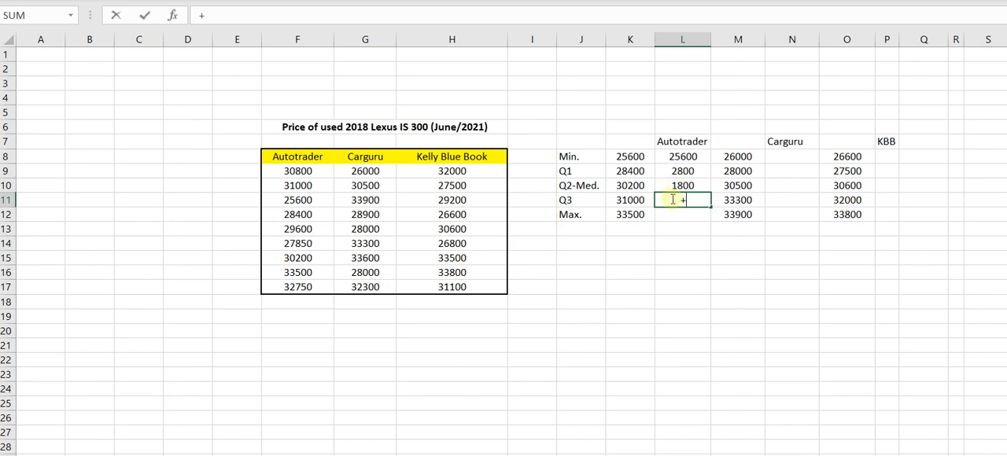
click(630, 203)
text(+)
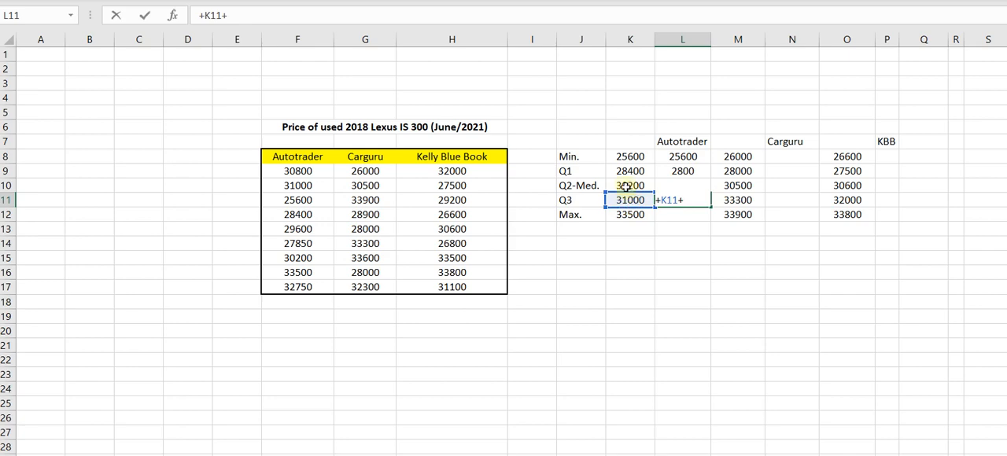
click(624, 186)
key(BackSpace)
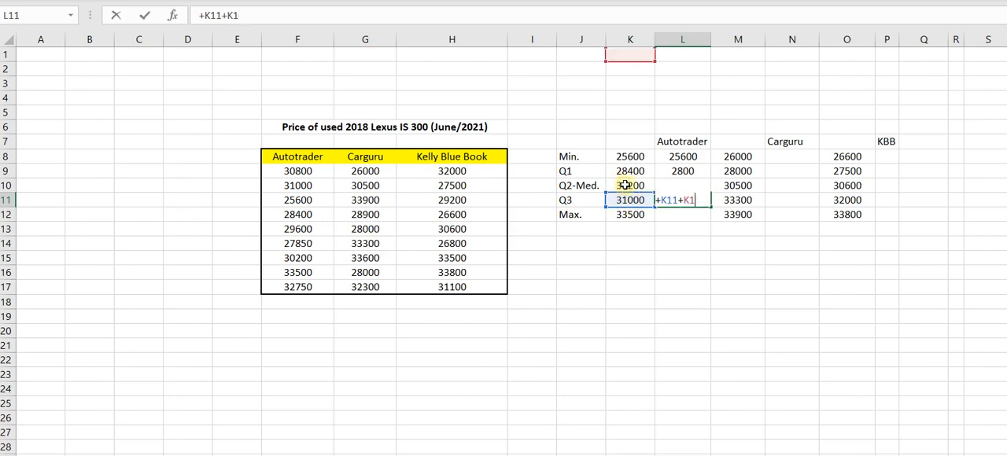
key(BackSpace)
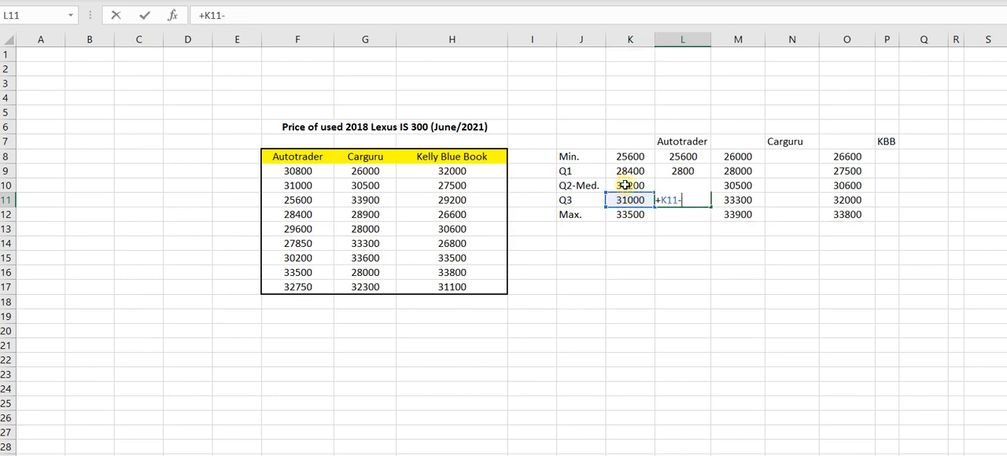
click(625, 185)
key(Return)
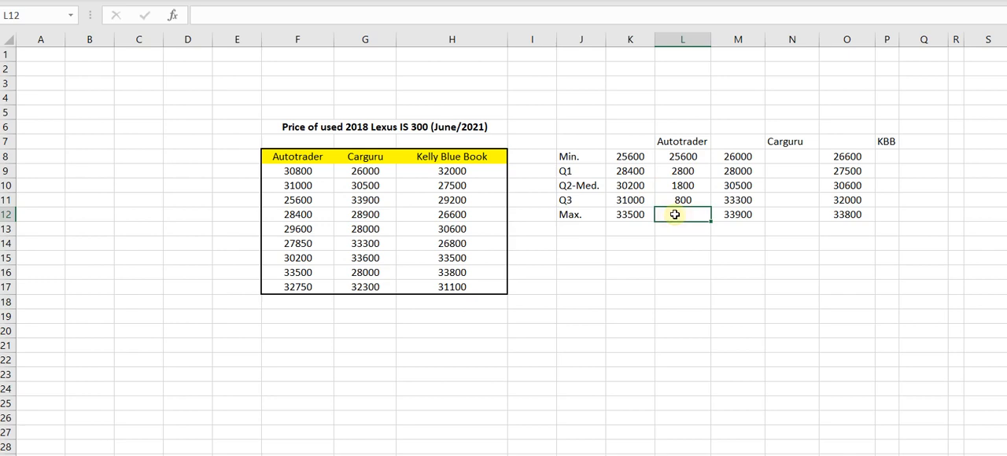
Enter +K12-K11 in cell L12 to calculate the Autotrader difference between the maximum and Q3.
text(+)
click(633, 214)
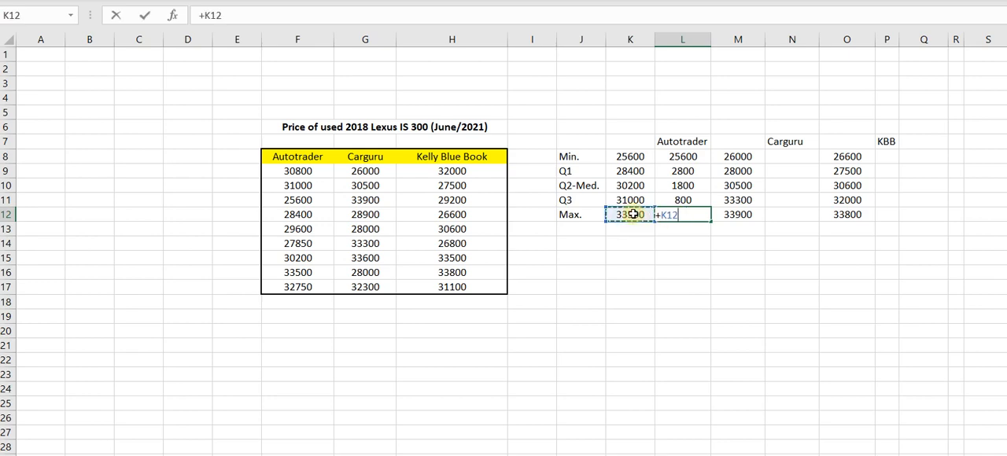
text(-)
click(618, 200)
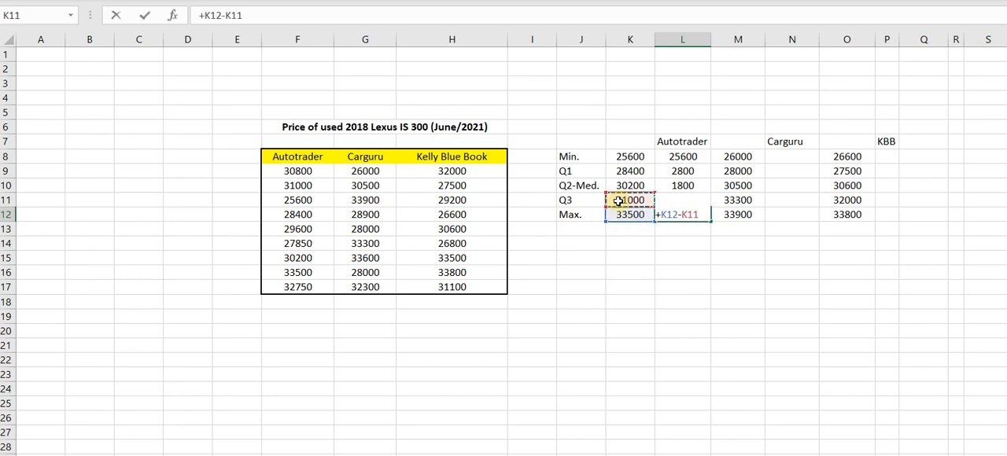
key(Return)
Check the Autotrader formulas in cells L8 through L12 one by one.
click(681, 156)
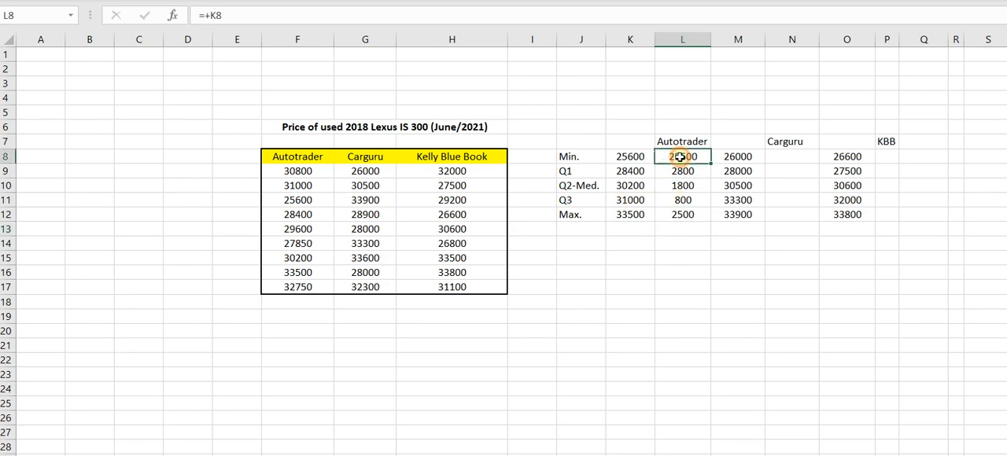
click(680, 172)
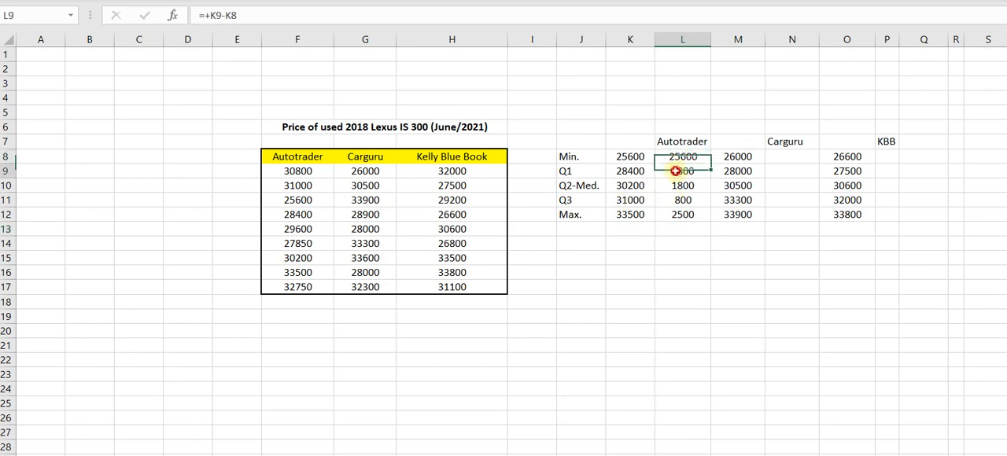
click(678, 189)
click(670, 201)
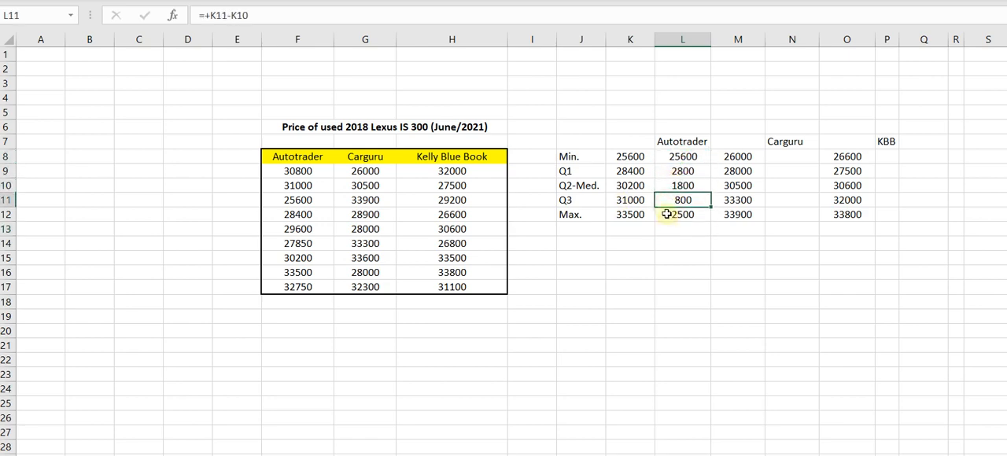
click(669, 217)
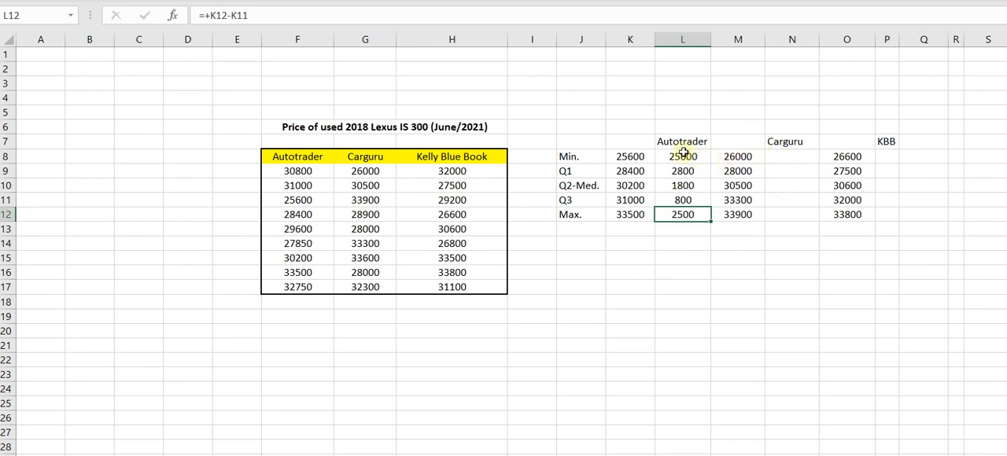
Carry over the minimum prices by entering +M8 in cell N8 for Carguru and +O8 in cell P8 for KBB.
click(773, 158)
text(+)
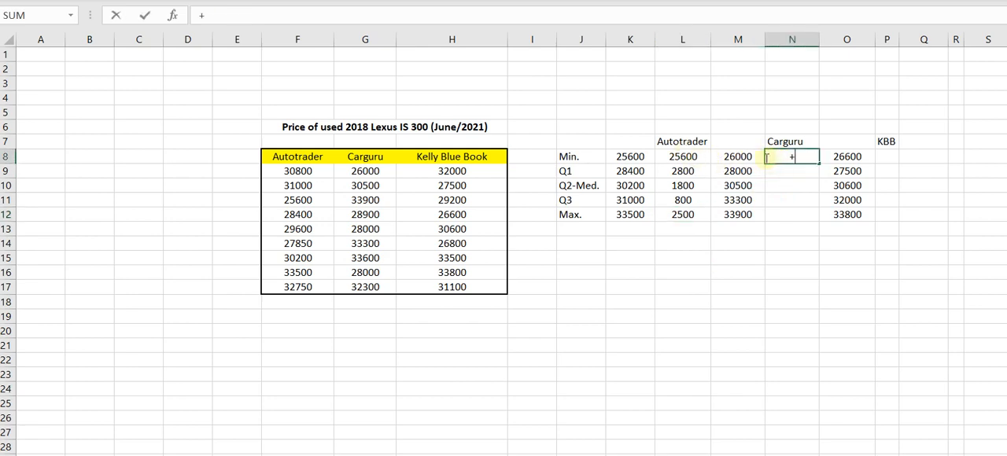
click(744, 158)
key(Return)
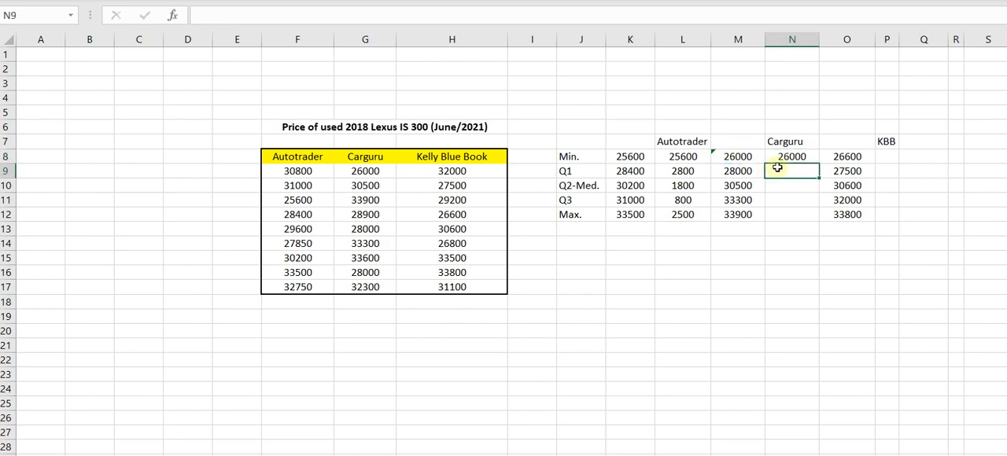
click(884, 154)
text(+)
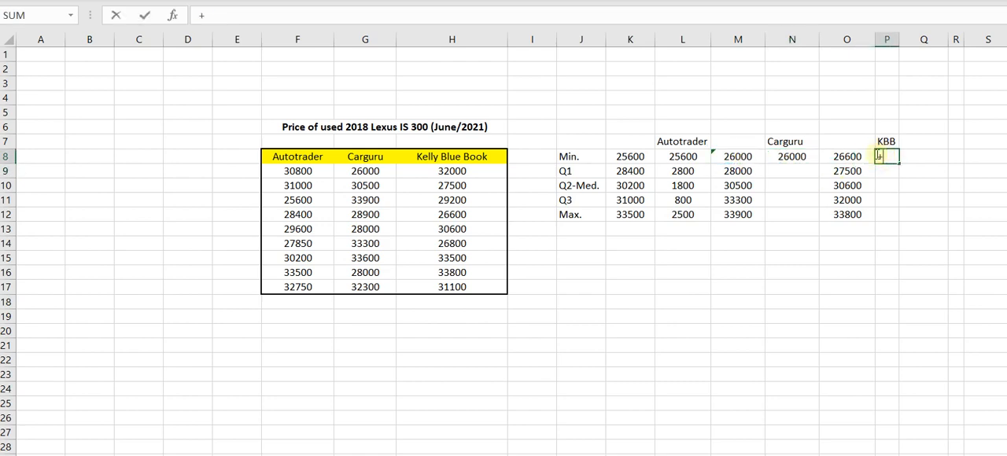
click(849, 155)
key(Return)
Enter +M9-M8 in cell N9 to calculate the Carguru difference between Q1 and the minimum.
click(779, 172)
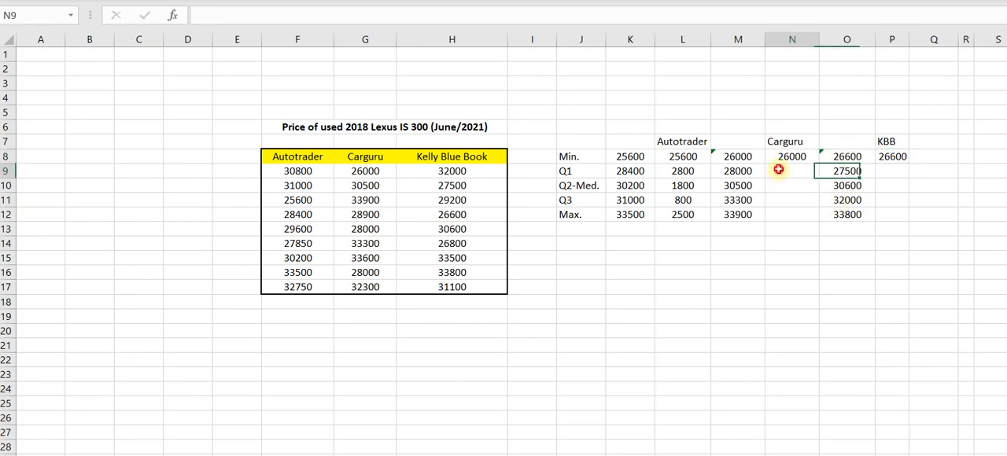
text(+)
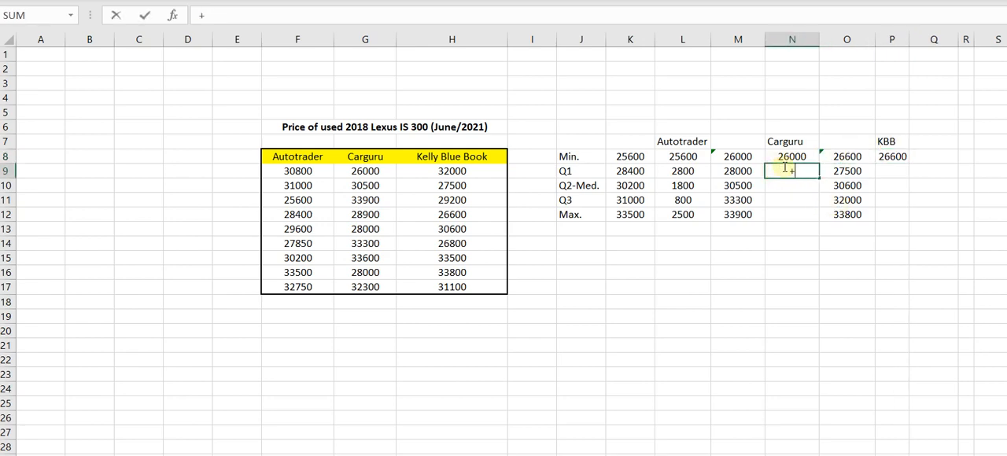
click(736, 171)
text(-)
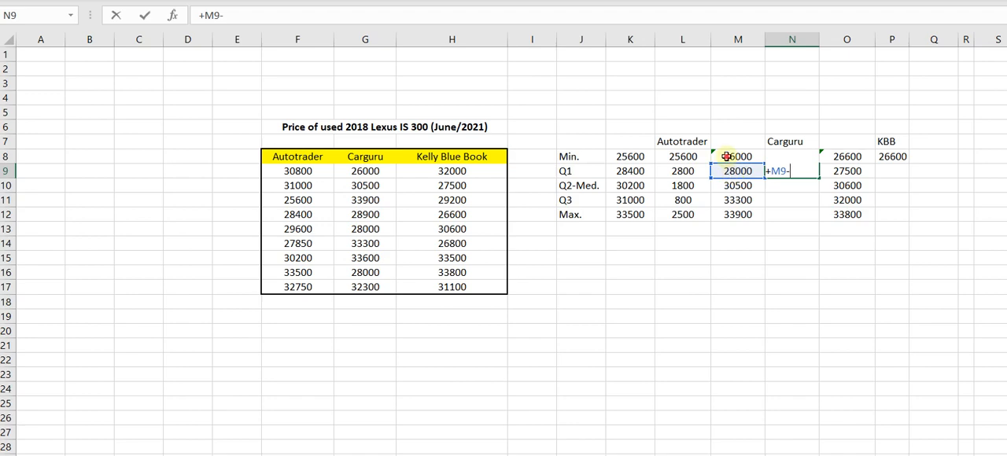
click(729, 156)
key(Return)
Fill the Carguru difference formula from N9 down to N12 and check the copied formulas.
click(794, 167)
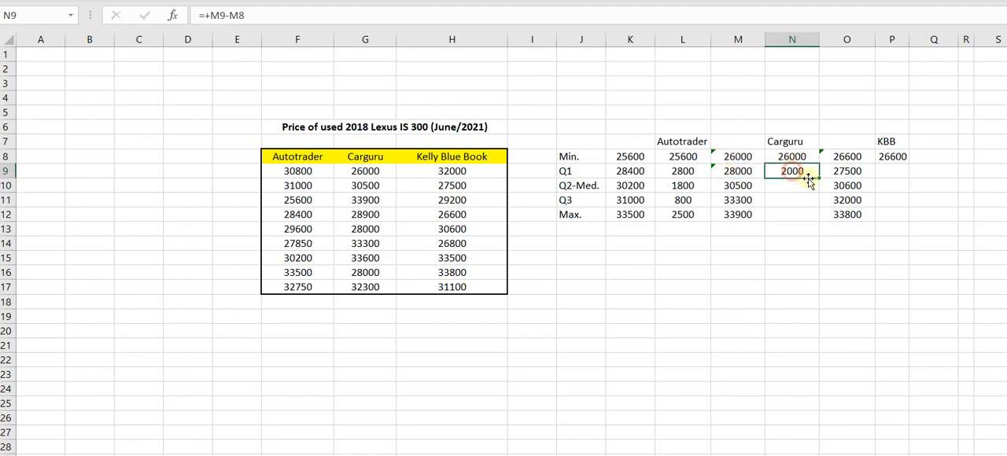
drag(818, 180, 813, 216)
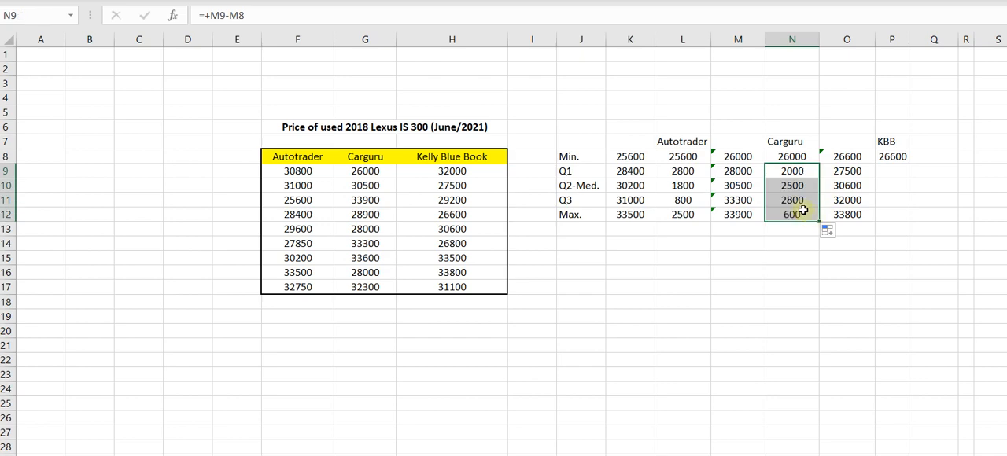
double_click(795, 213)
click(782, 261)
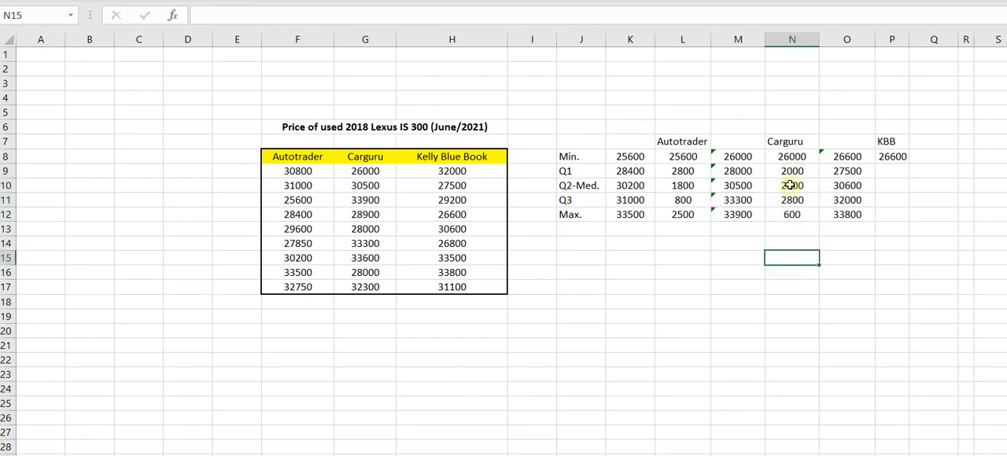
double_click(790, 186)
click(787, 246)
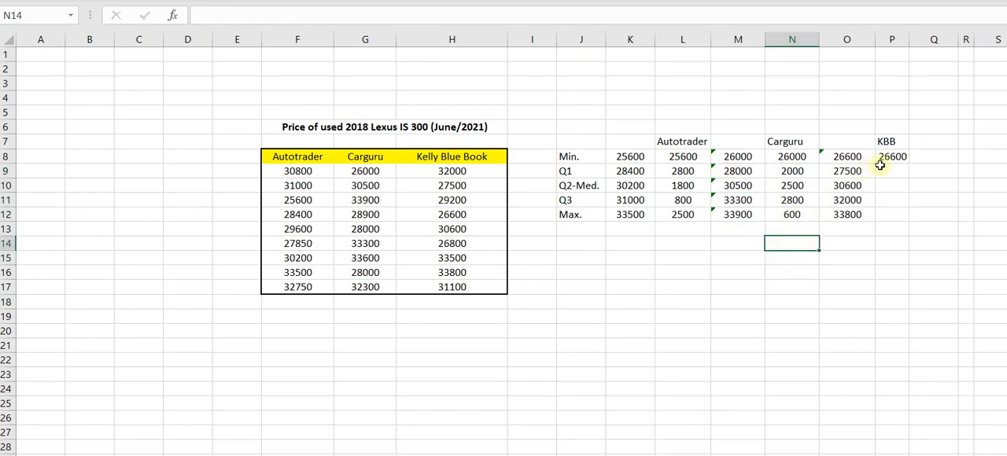
Enter +O9-O8 in cell P9 to calculate the KBB difference between Q1 and the minimum.
click(890, 171)
text(+)
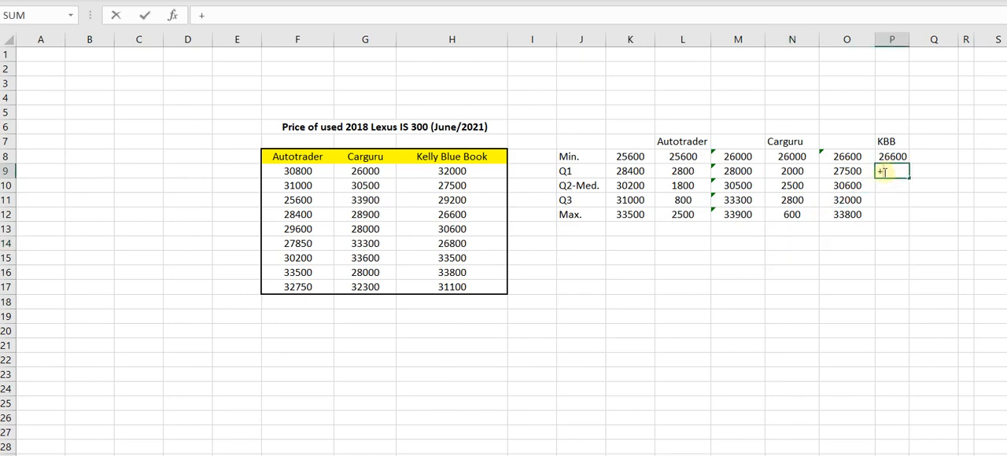
click(842, 172)
text(-)
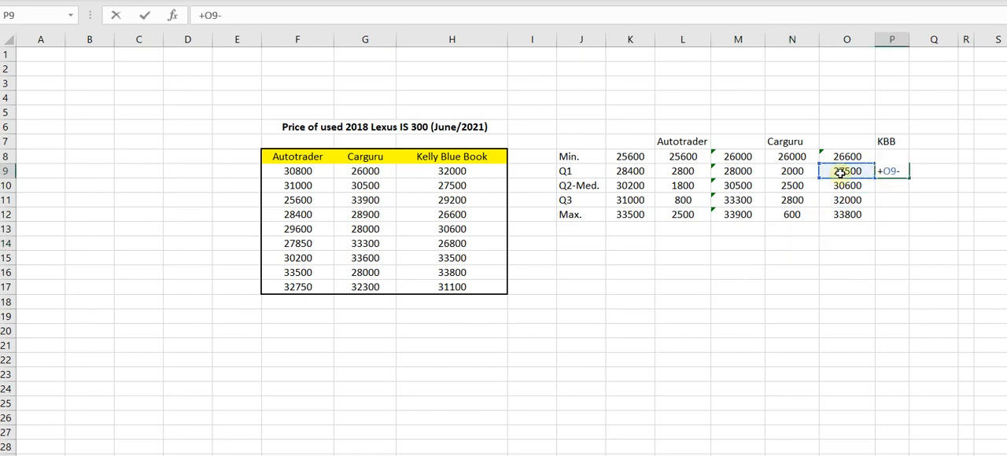
click(839, 155)
key(Return)
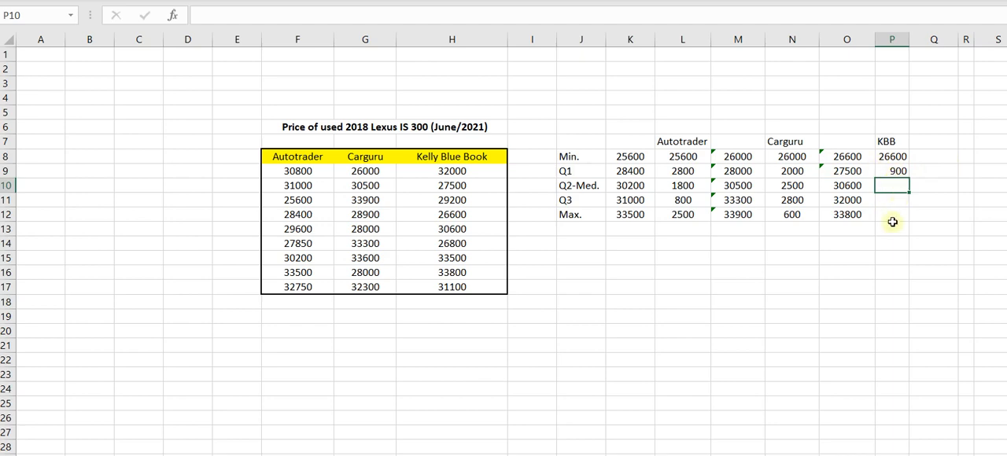
Fill the KBB difference formula from P9 down to P12.
click(901, 170)
double_click(910, 178)
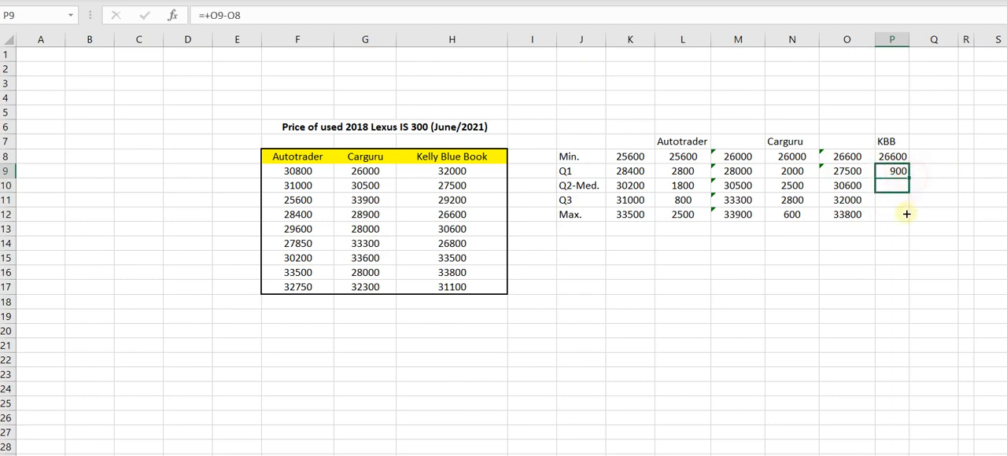
click(825, 234)
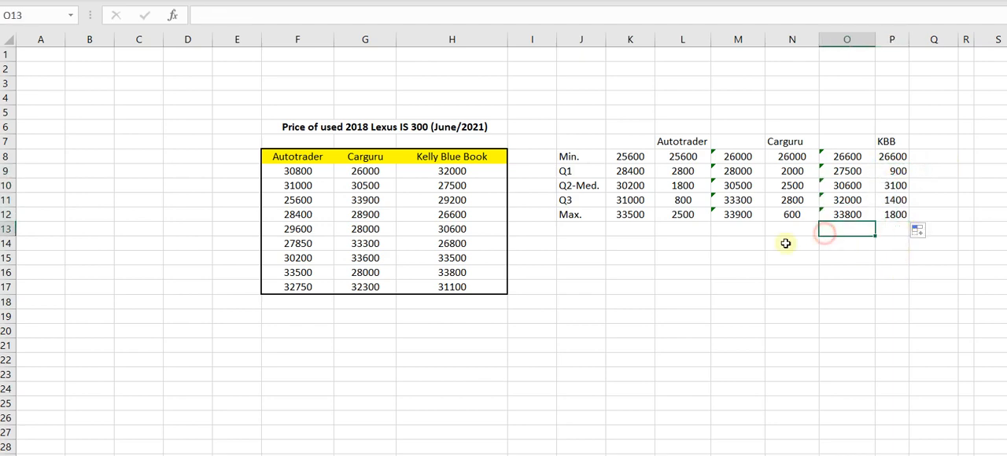
click(726, 243)
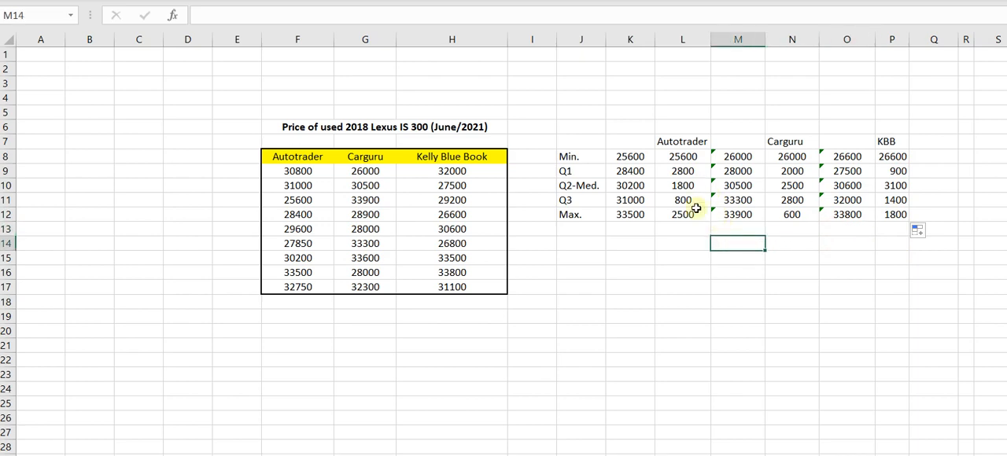
Review the Autotrader differences in L9:L12 and the complete summary table in J7:P12.
click(670, 168)
drag(672, 181, 673, 210)
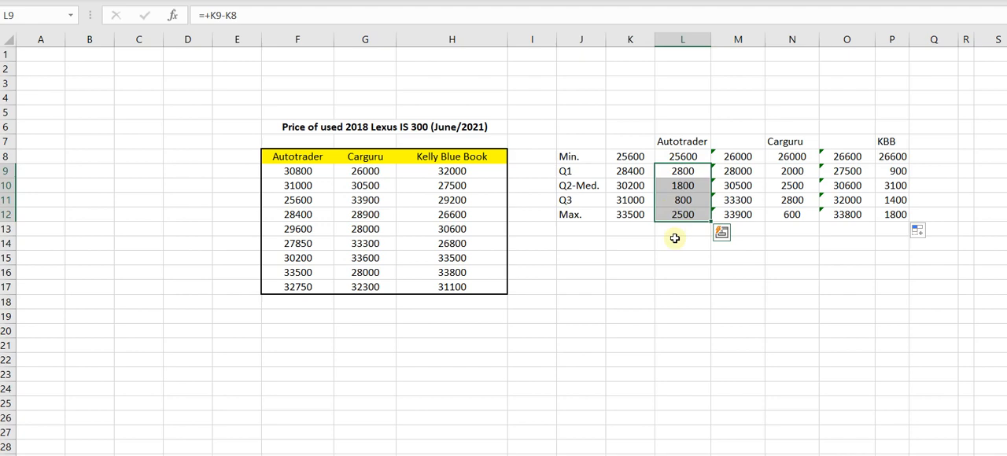
click(706, 245)
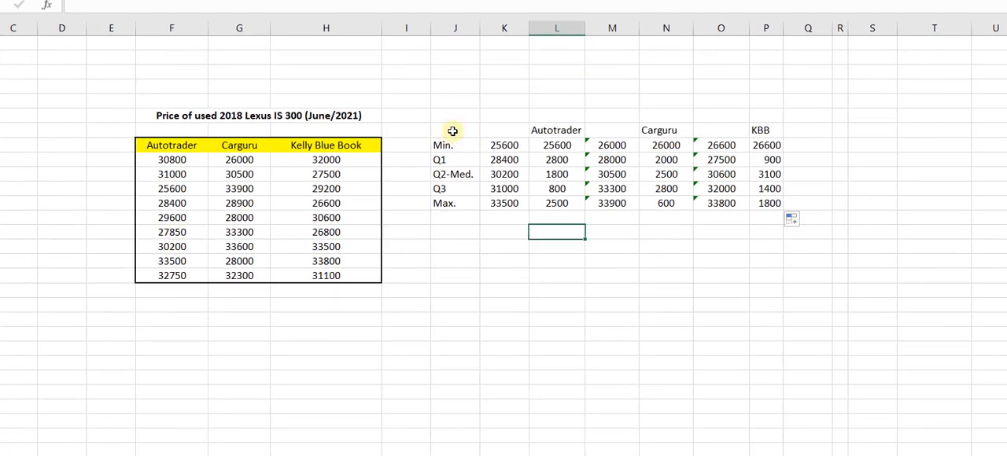
drag(452, 133, 757, 206)
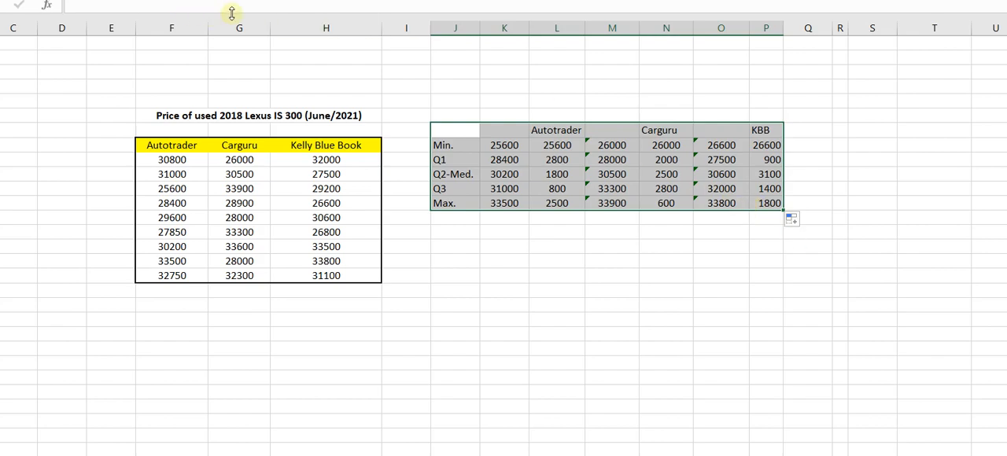
click(712, 130)
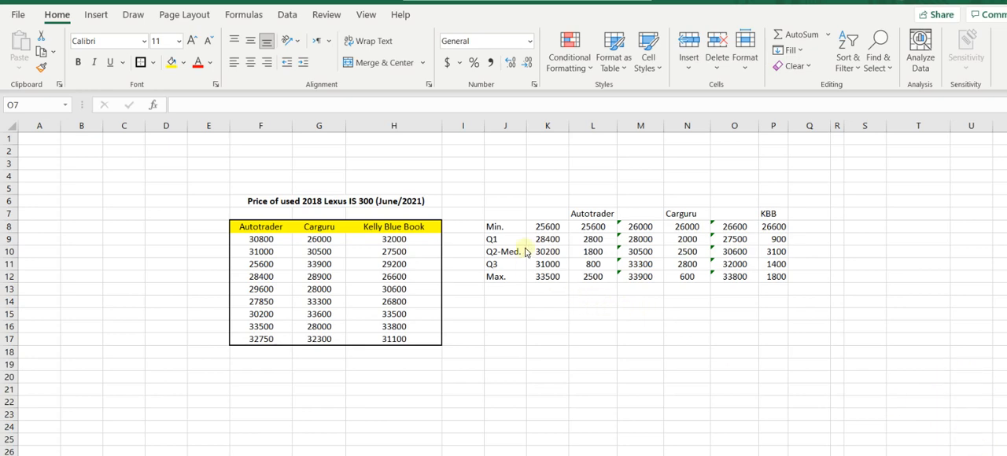
Insert a 2-D stacked bar chart from the summary range J7:P12 and move it over the original price table.
drag(515, 213, 767, 275)
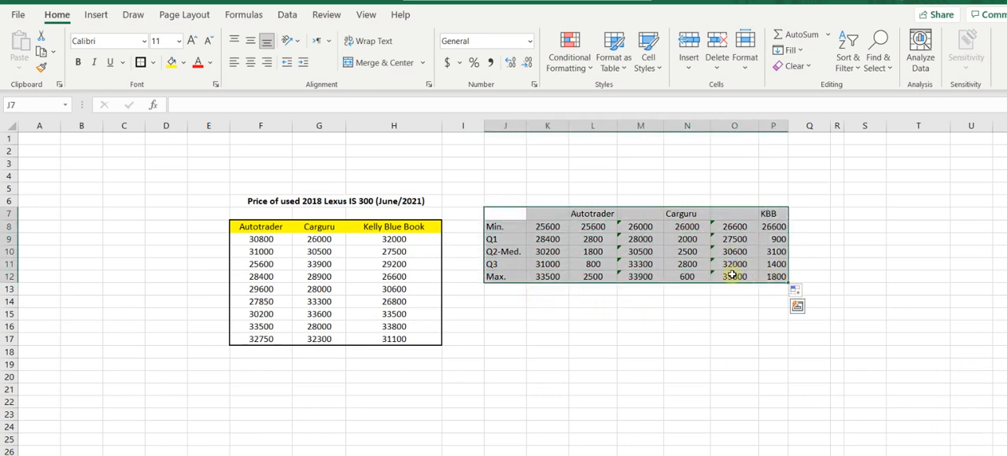
click(94, 15)
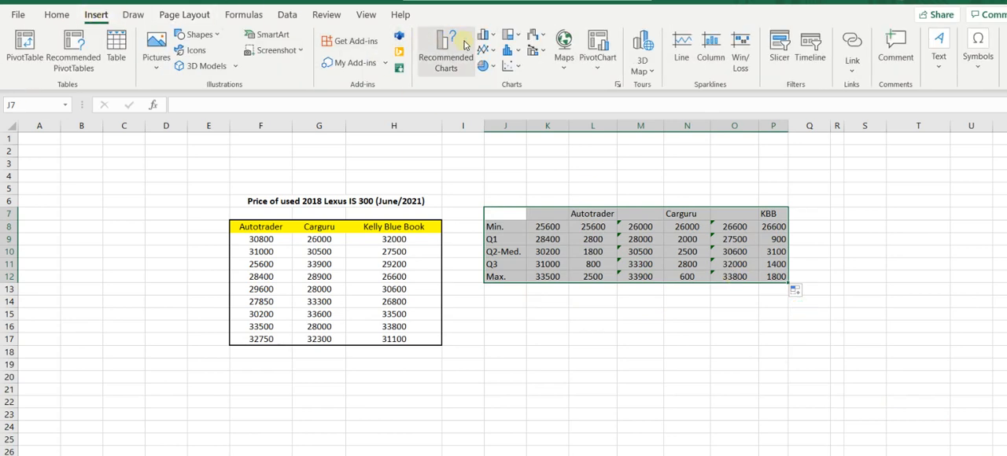
click(493, 36)
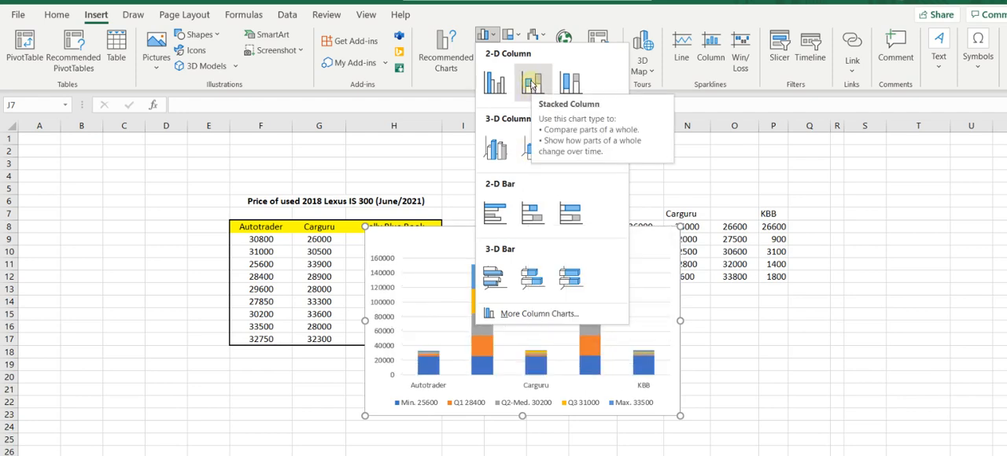
click(531, 219)
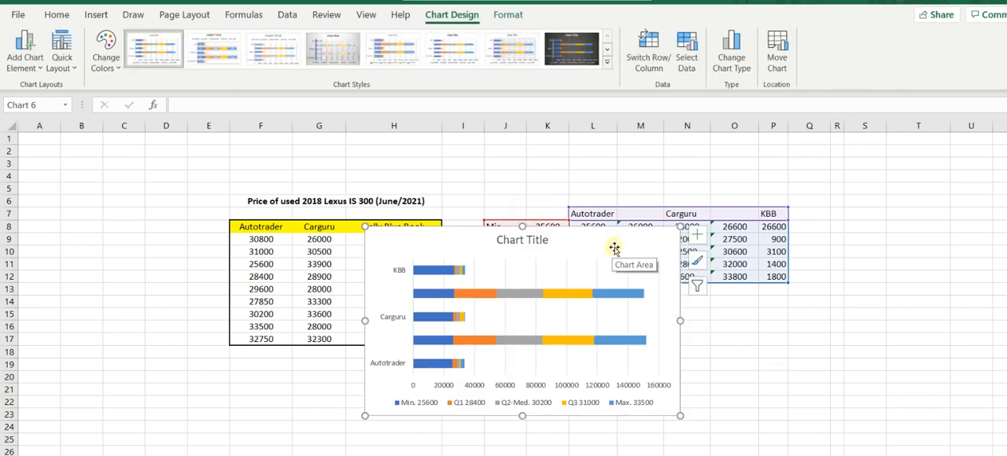
drag(580, 244, 384, 173)
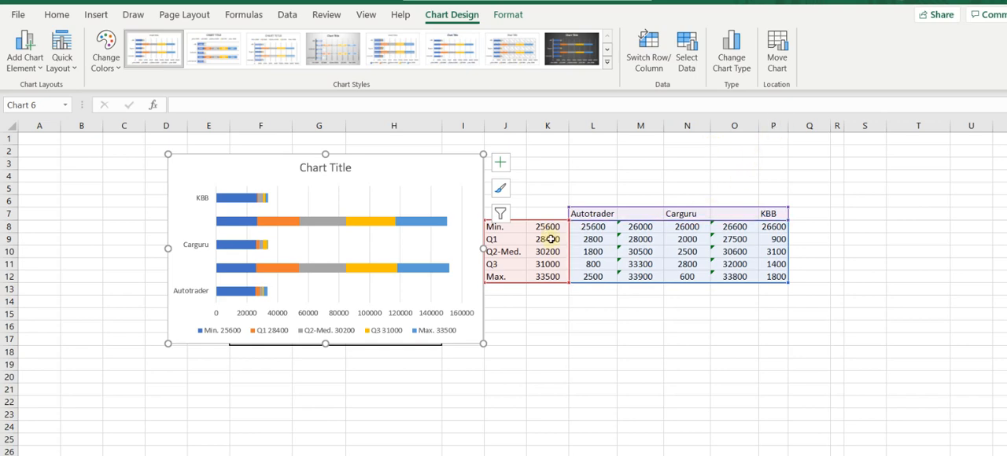
Switch the rows and columns in the chart's data source so that Autotrader, Carguru and KBB are the series.
click(418, 194)
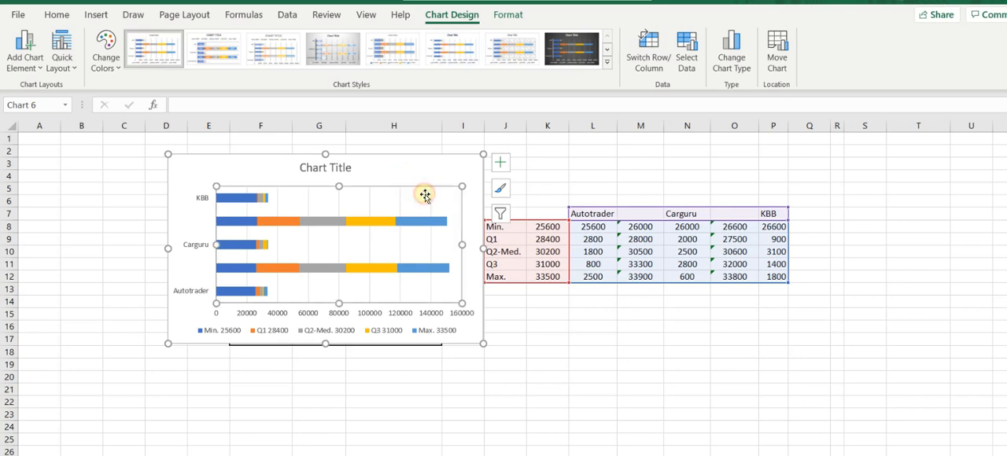
right_click(402, 203)
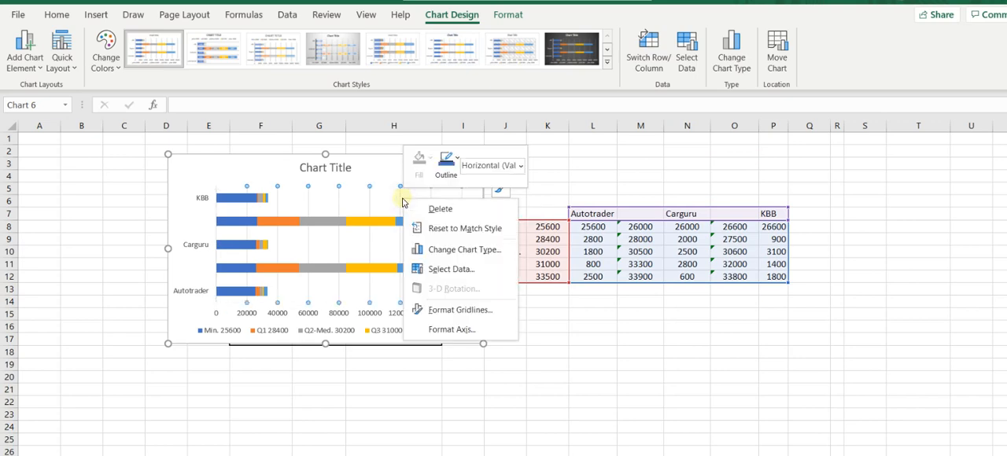
click(433, 272)
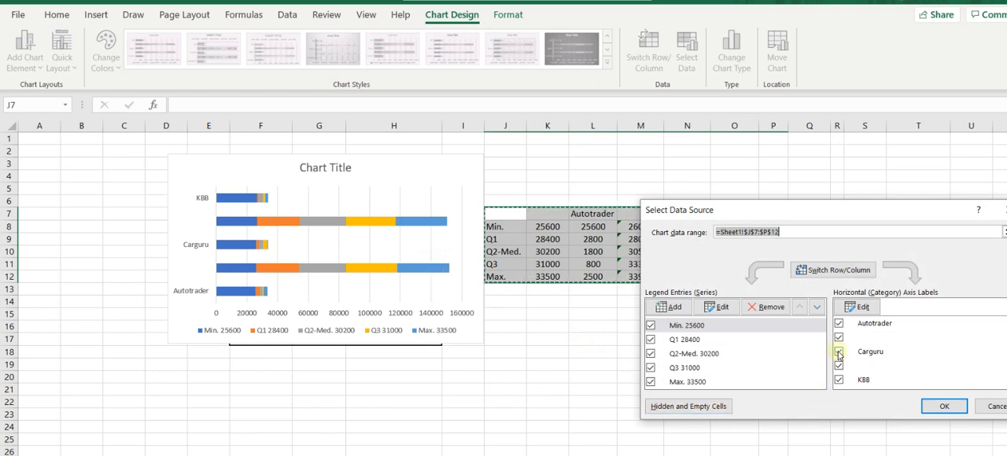
click(832, 271)
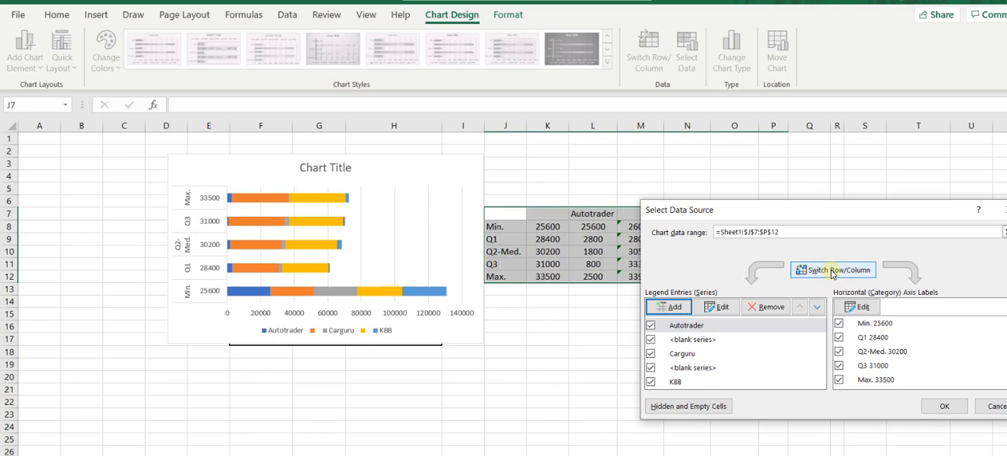
click(833, 274)
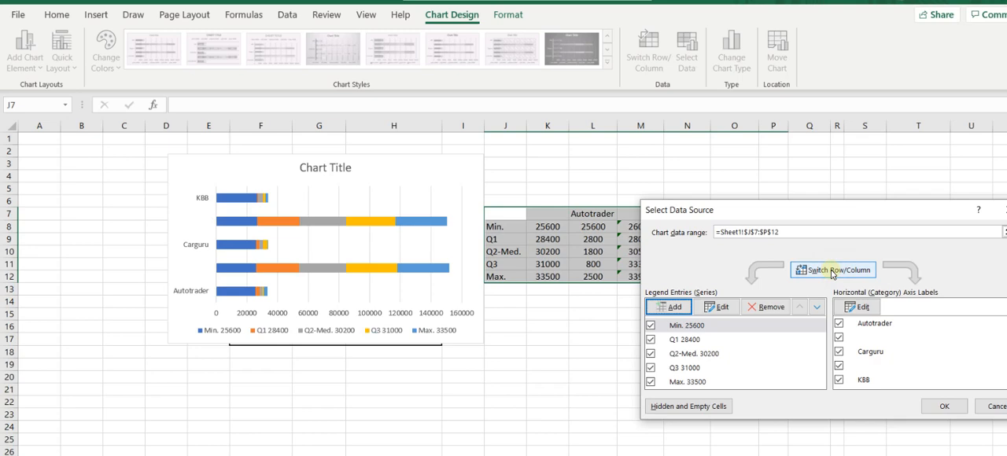
click(833, 271)
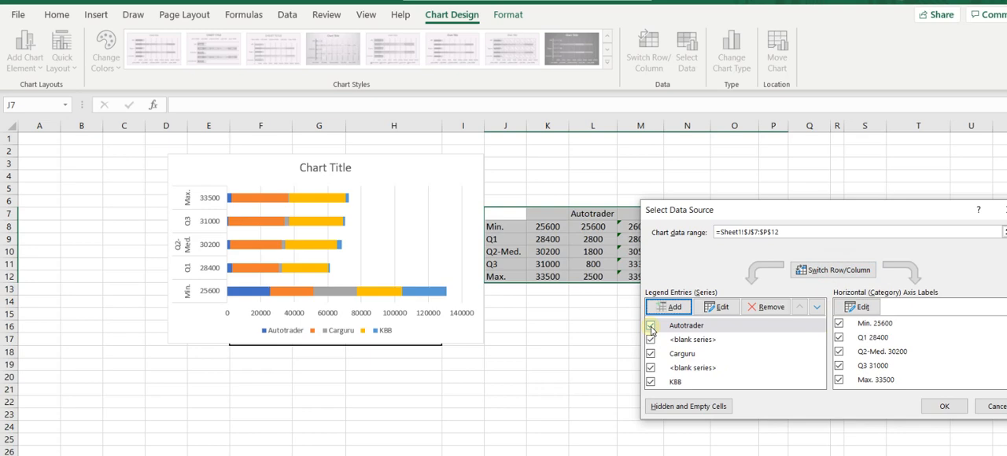
Uncheck all the chart's series and remove the two blank series from the data source, leaving Autotrader, Carguru and KBB.
click(651, 326)
click(651, 340)
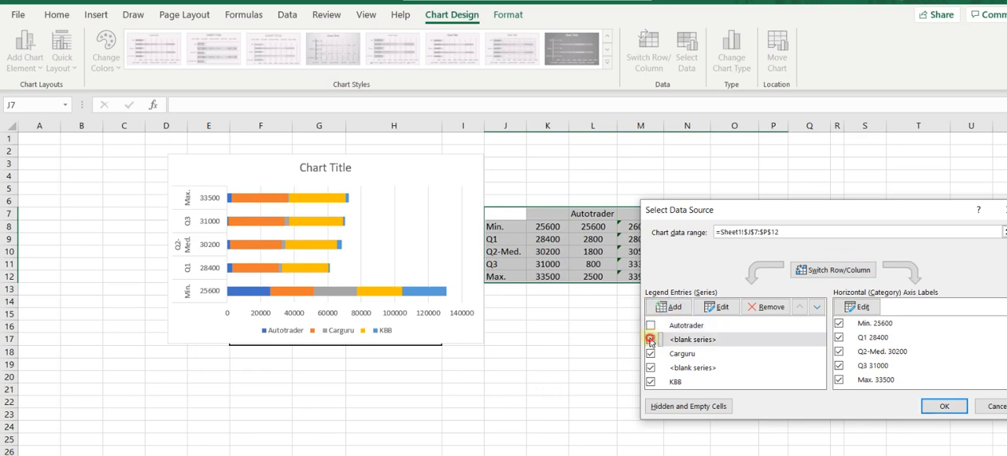
click(651, 354)
click(650, 369)
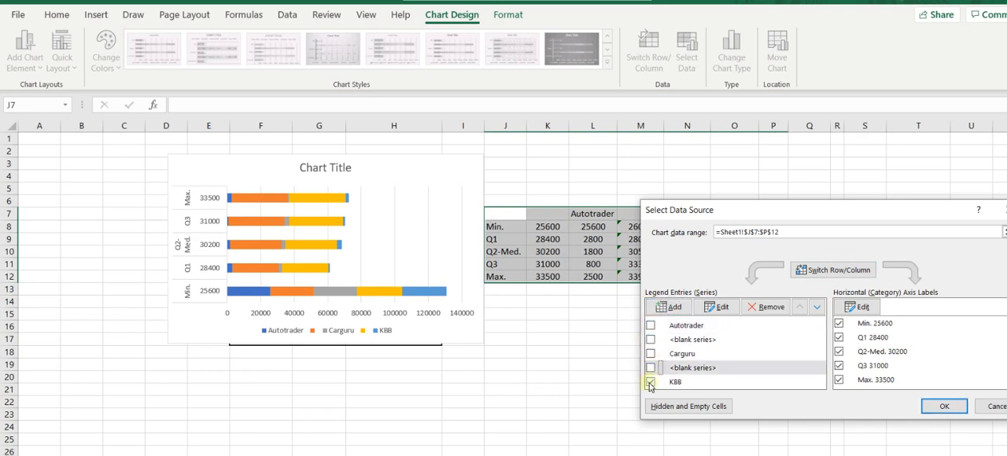
click(651, 384)
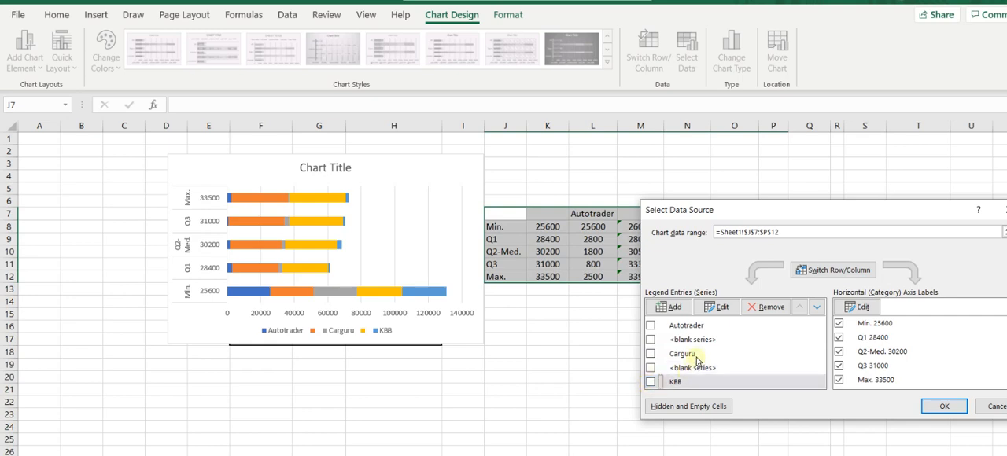
click(650, 343)
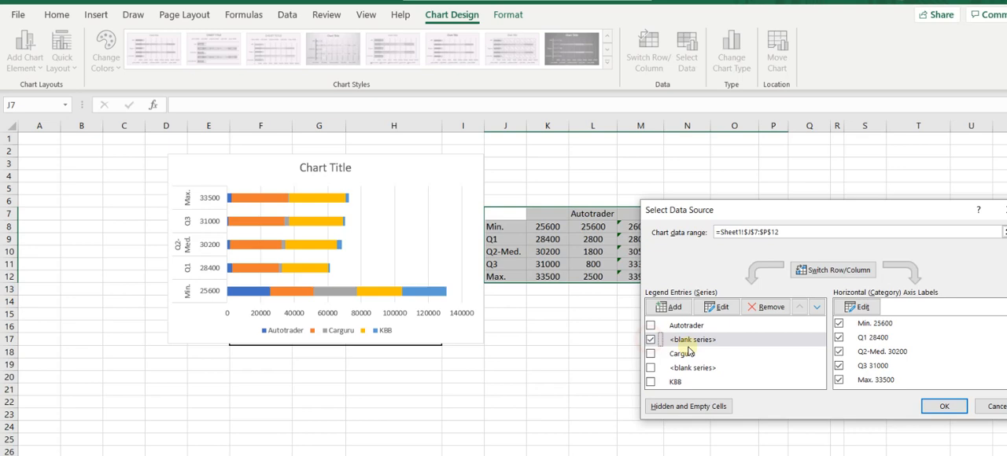
click(766, 307)
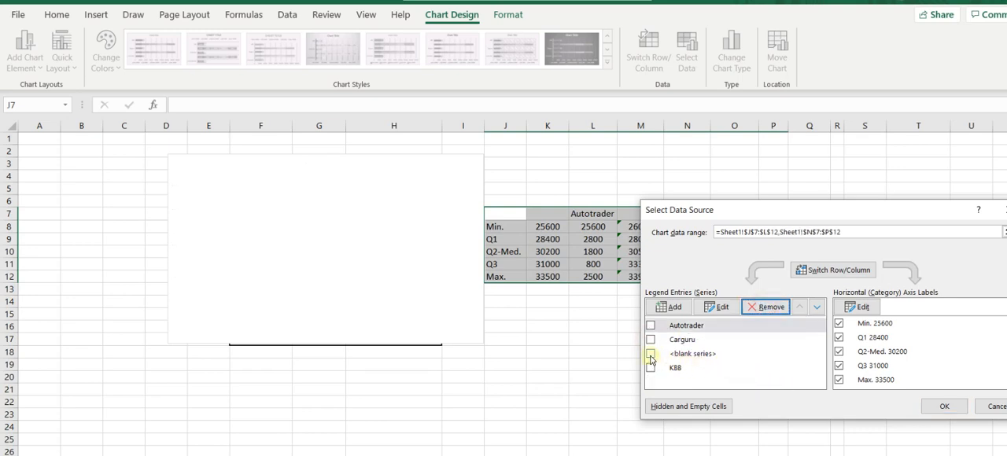
click(651, 357)
click(766, 307)
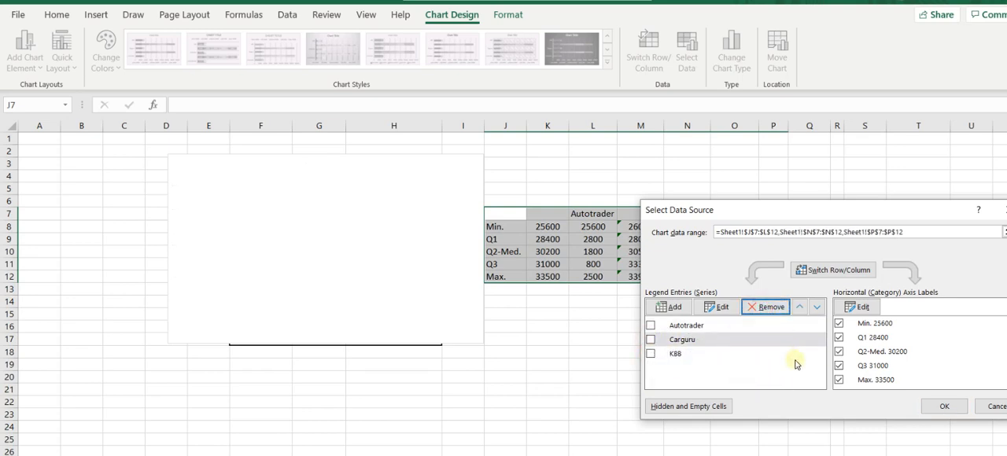
Re-enable the Autotrader, Carguru and KBB series and apply the changes to the chart's data source.
click(651, 326)
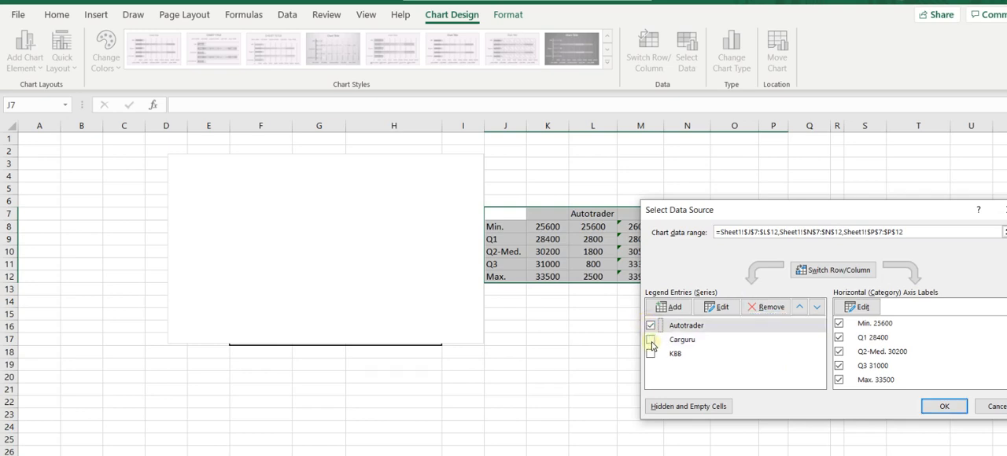
click(651, 339)
click(651, 353)
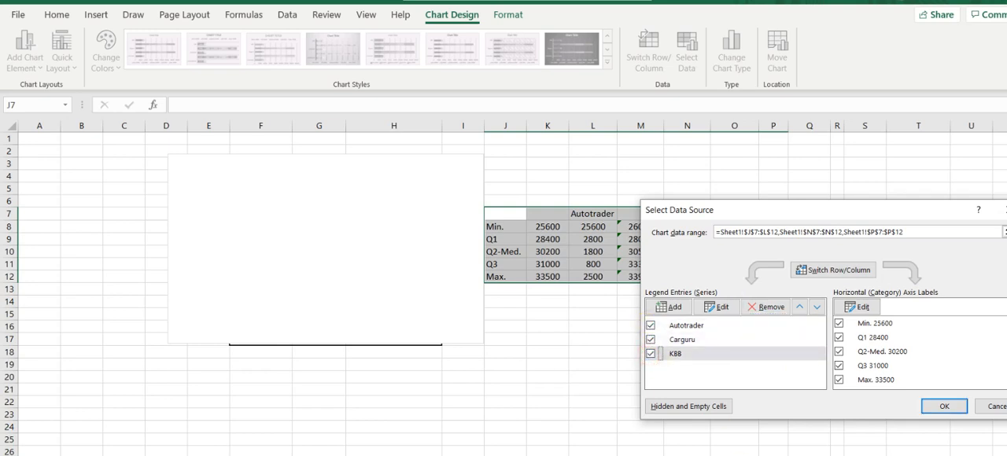
click(942, 405)
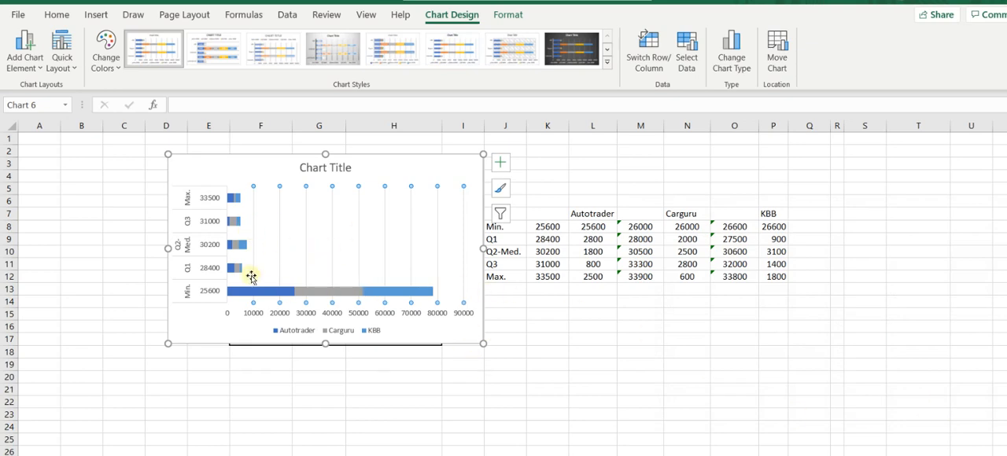
Switch the chart's rows and columns so that Autotrader, Carguru and KBB are the categories and Min. through Max. the series.
click(414, 173)
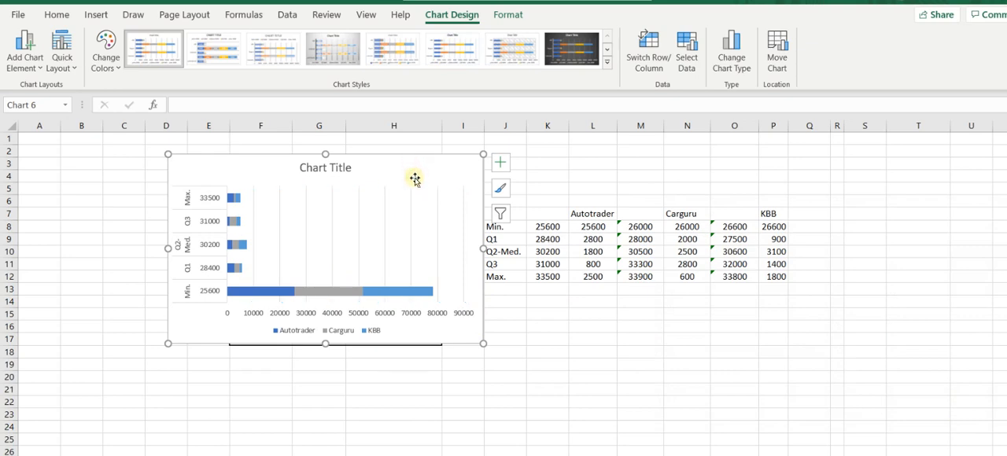
click(434, 227)
right_click(433, 227)
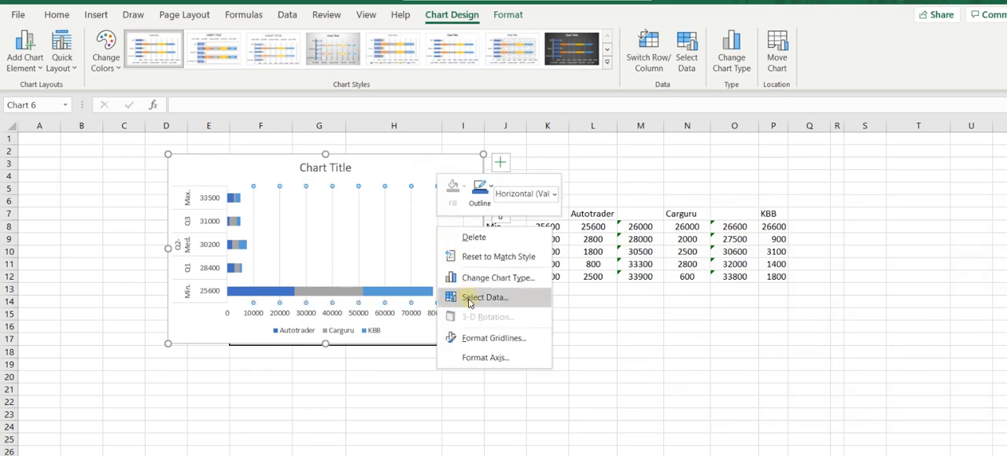
click(470, 303)
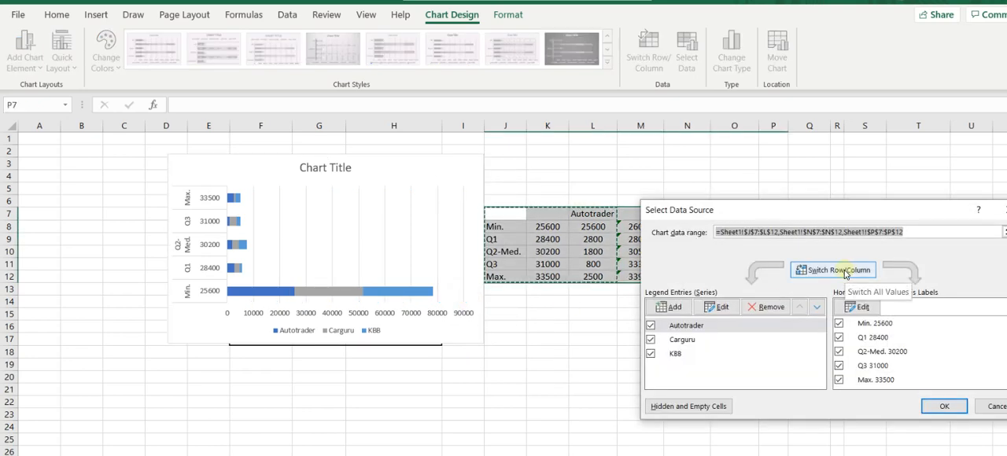
click(839, 270)
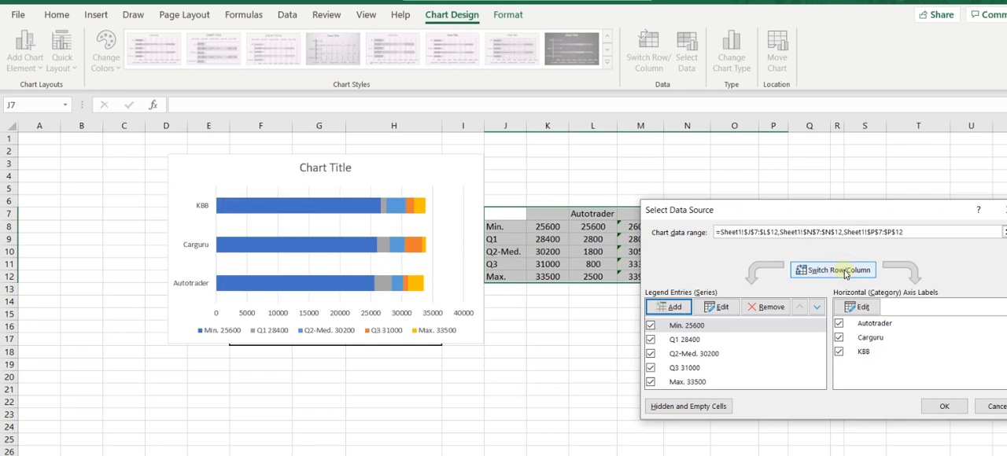
click(946, 407)
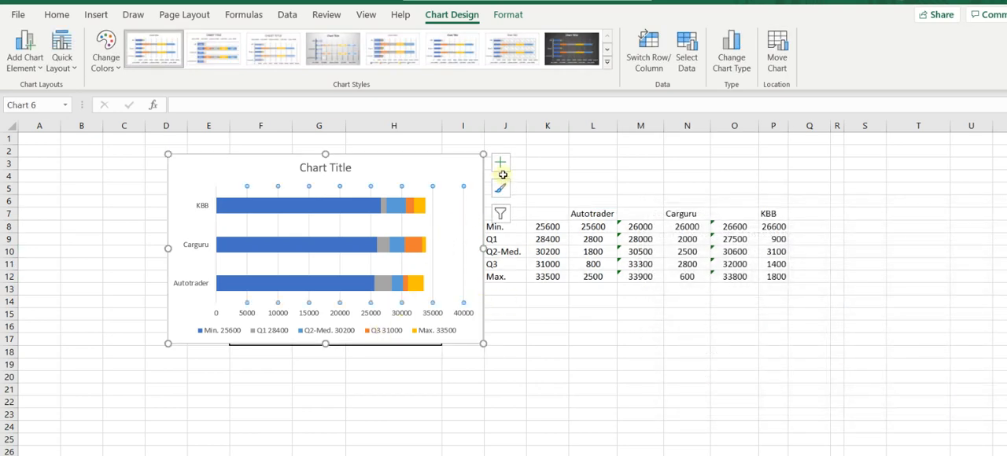
Remove the chart's legend and reposition and enlarge the chart to span from column B to column I, down to row 22.
click(501, 168)
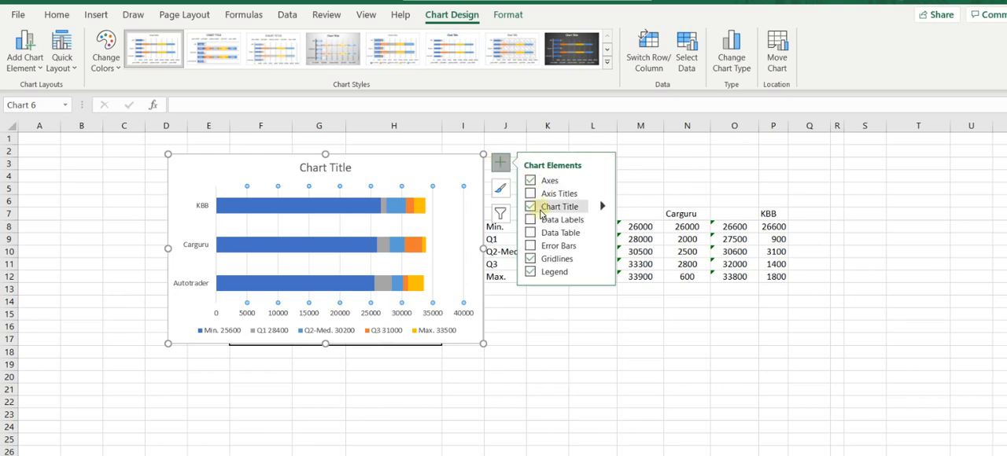
click(531, 271)
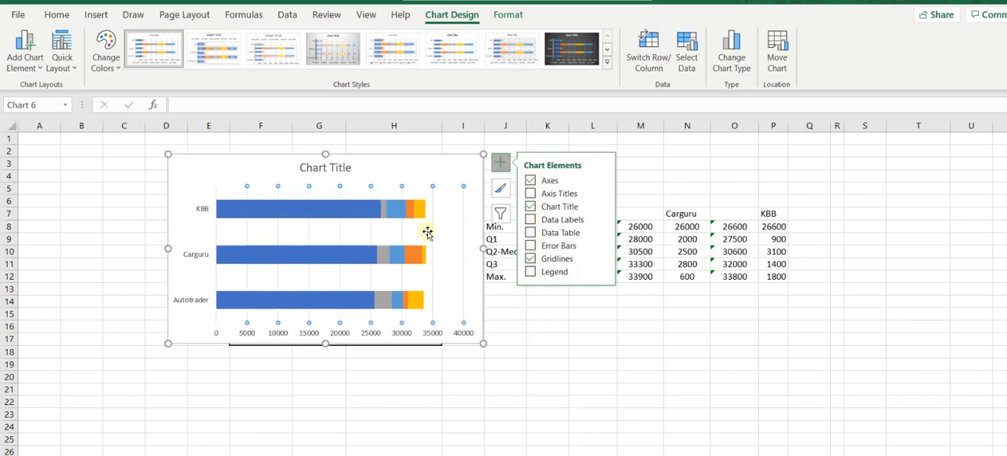
click(550, 337)
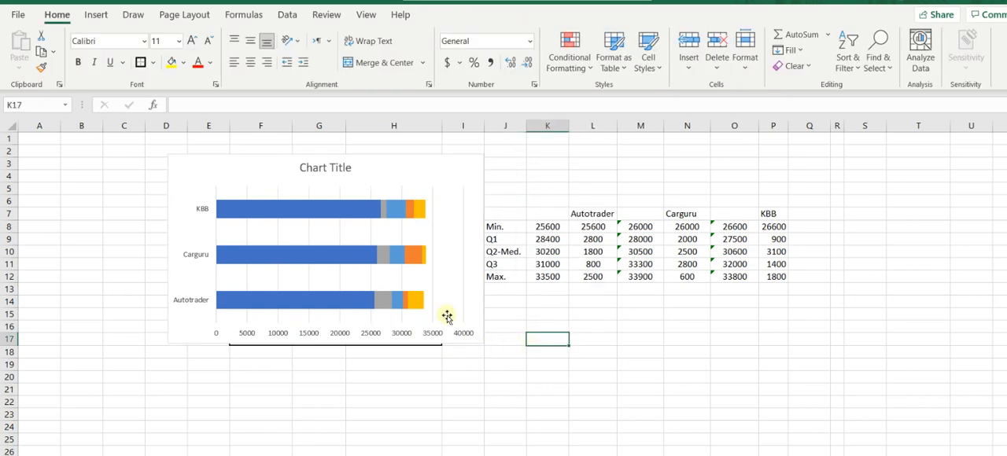
drag(418, 164, 346, 163)
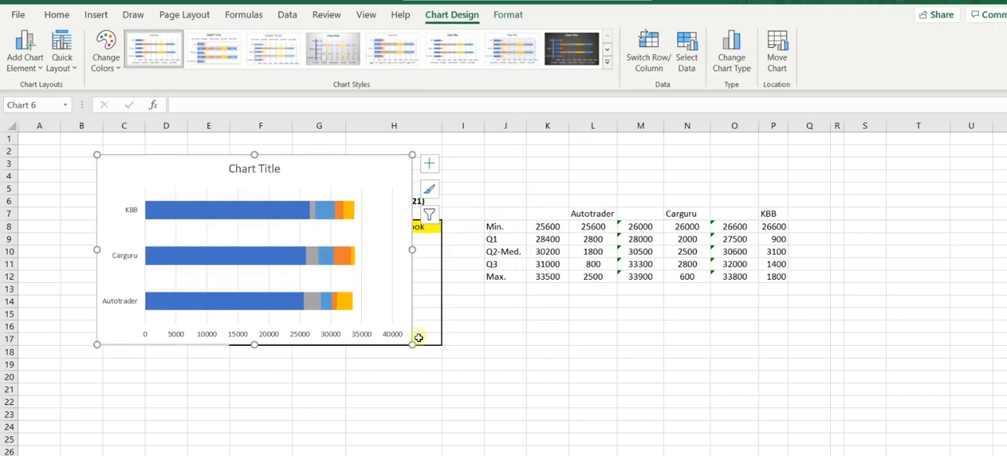
drag(413, 346, 464, 401)
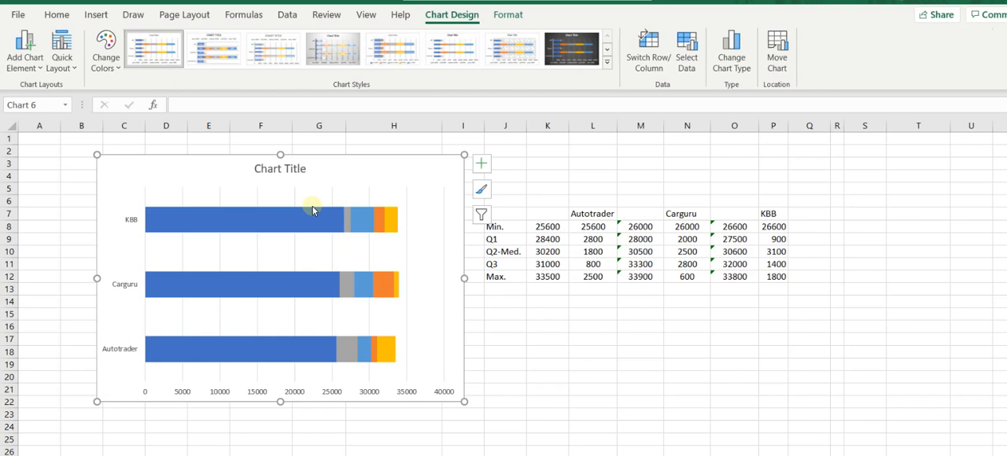
Change the chart title to "Boxplot of Prices" and close the formatting options.
click(281, 169)
double_click(281, 169)
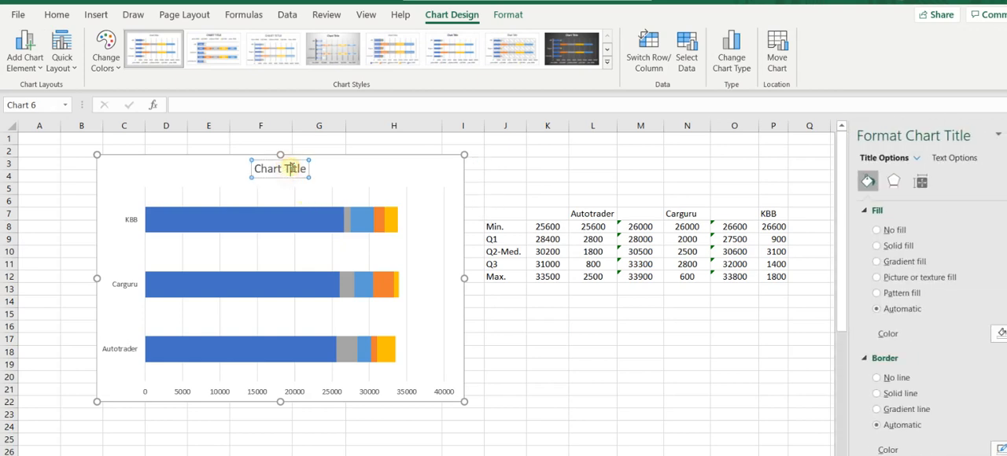
click(293, 168)
key(BackSpace)
key(BackSpace)
key(BackSpace)
key(BackSpace)
key(BackSpace)
key(BackSpace)
key(BackSpace)
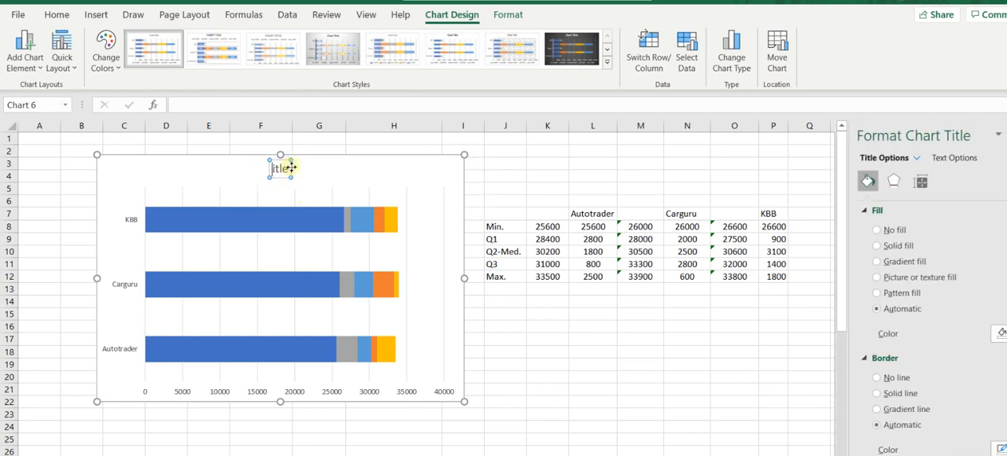
text(Boxplot)
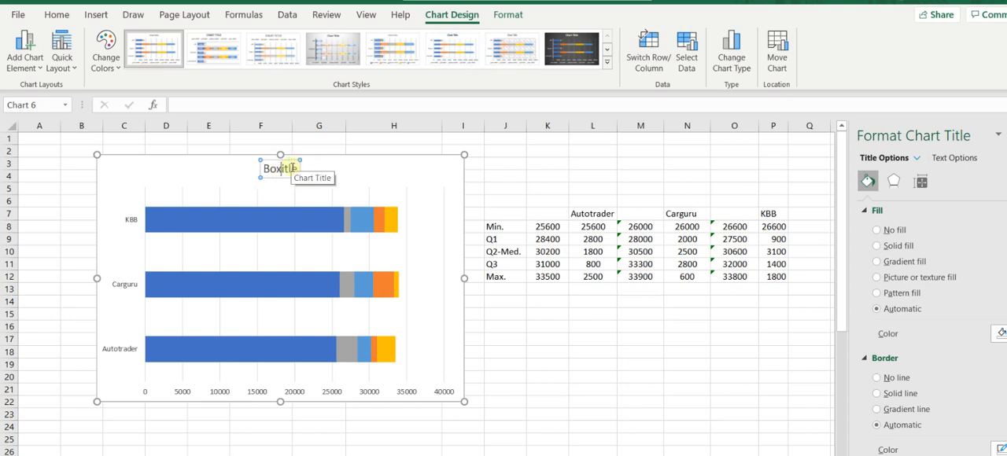
text( of )
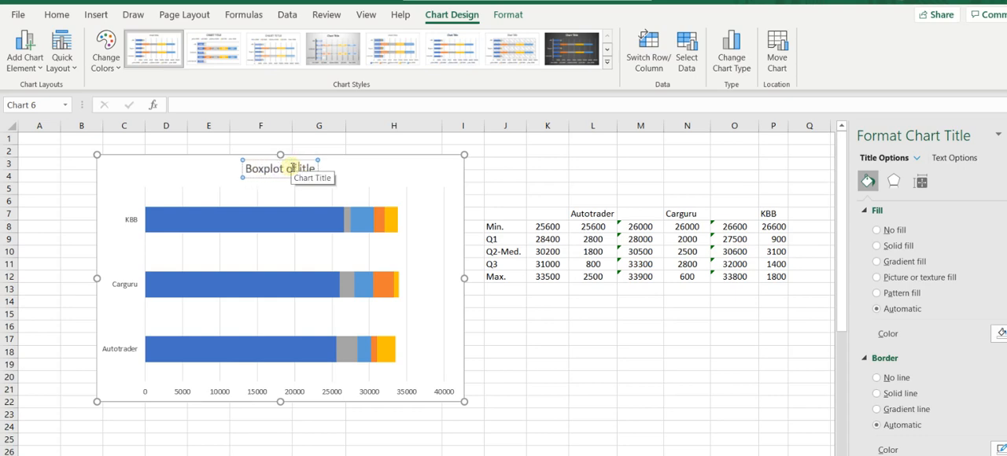
text(Prices)
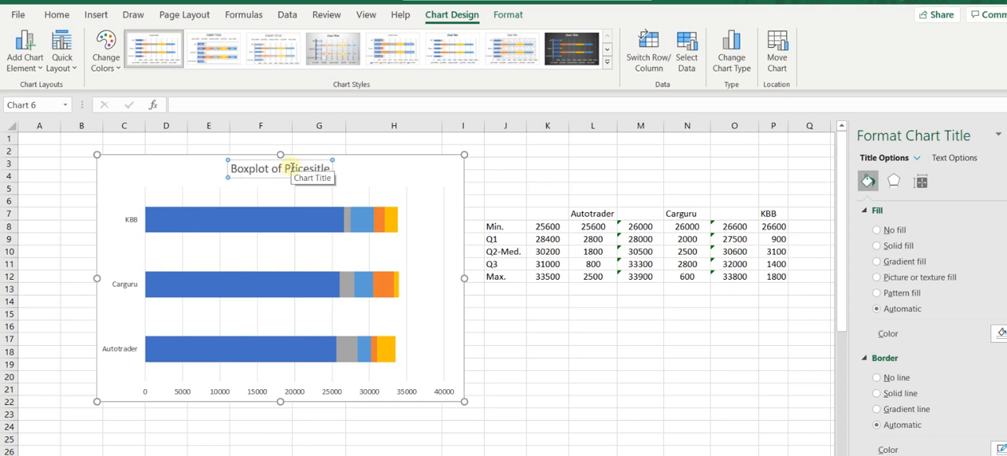
key(Delete)
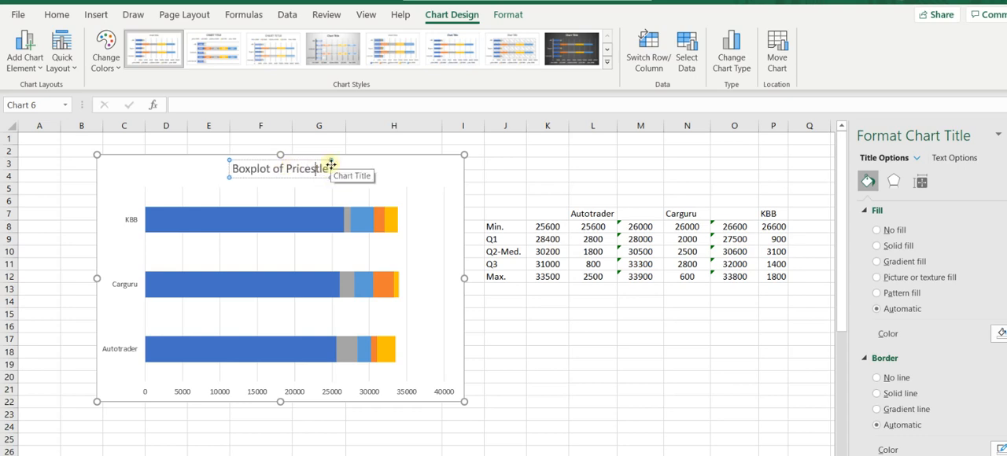
key(Delete)
key(Delete)
key(Delete)
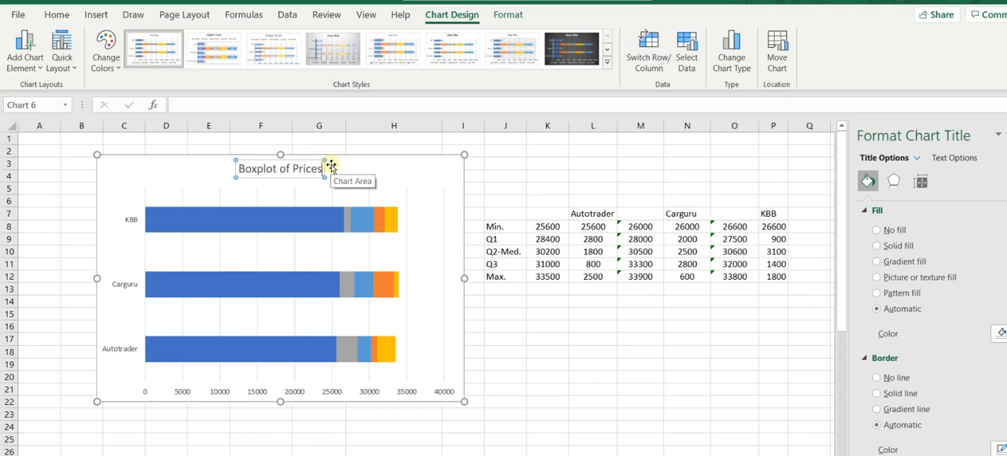
click(436, 179)
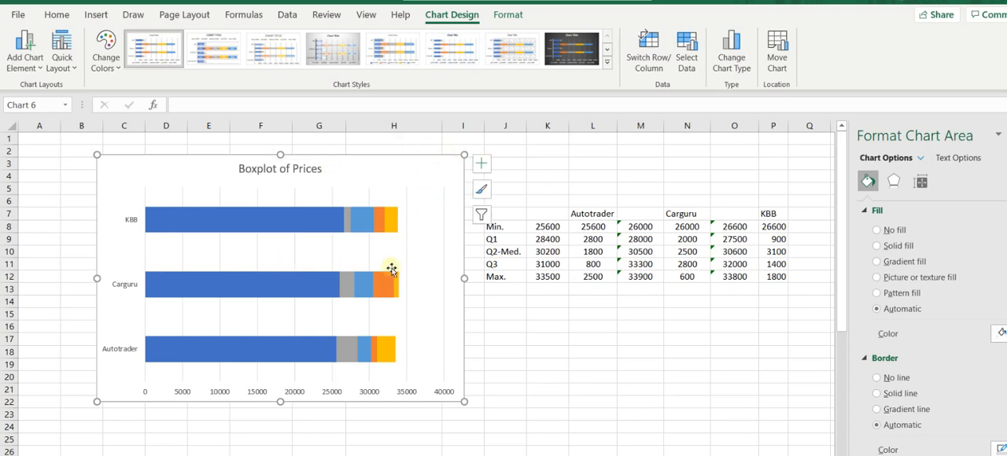
click(1003, 130)
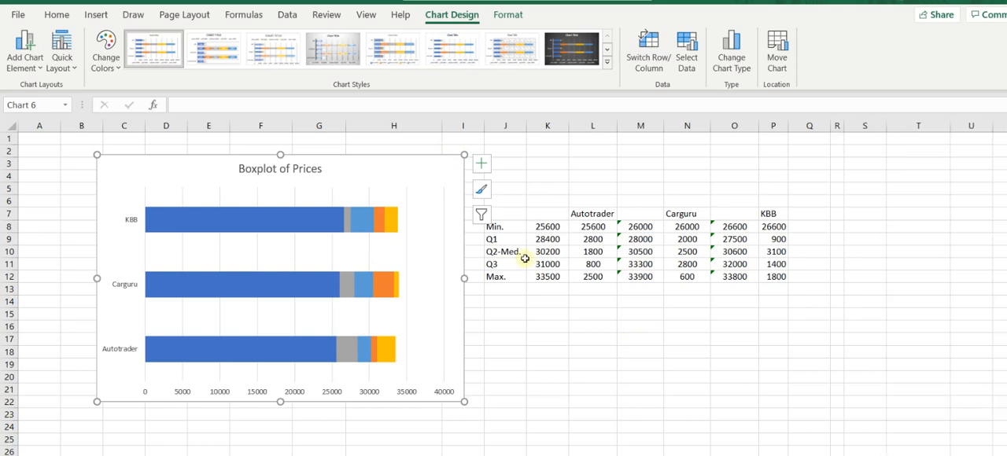
Examine the Min. segments of the KBB, Carguru and Autotrader bars in the chart.
click(253, 223)
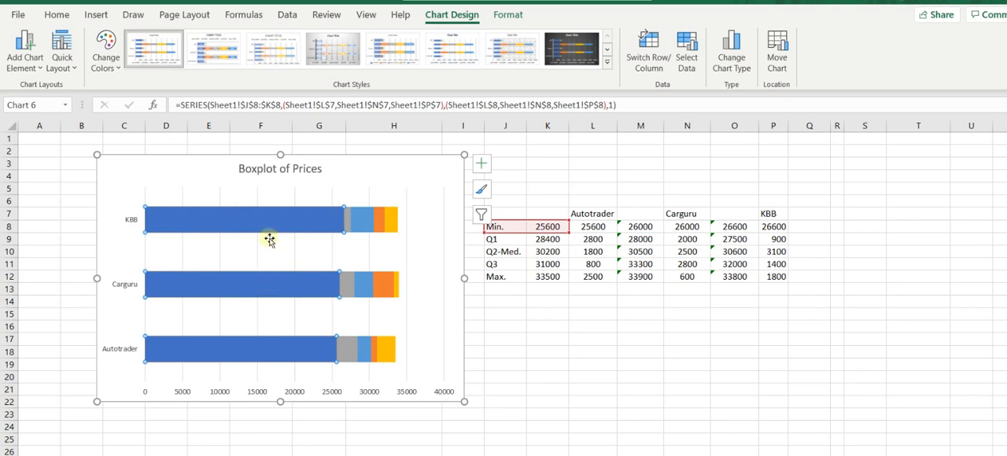
click(263, 289)
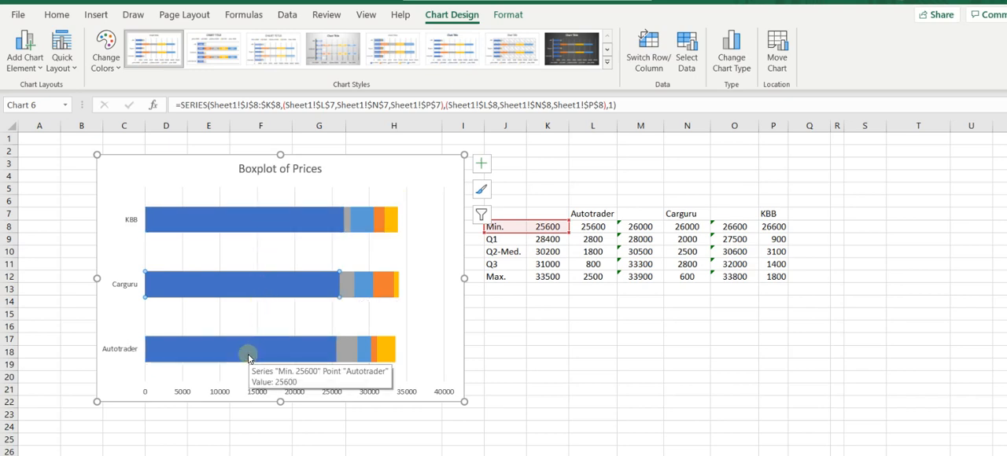
click(248, 356)
click(238, 287)
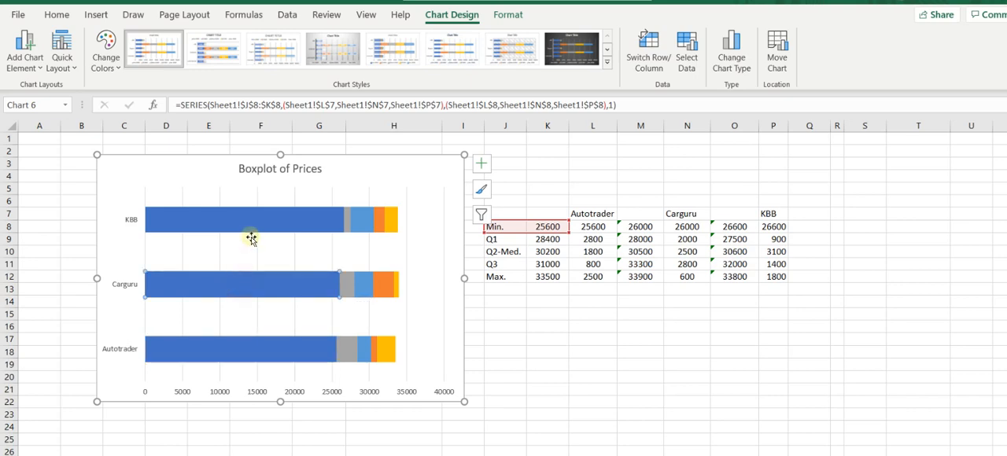
click(261, 222)
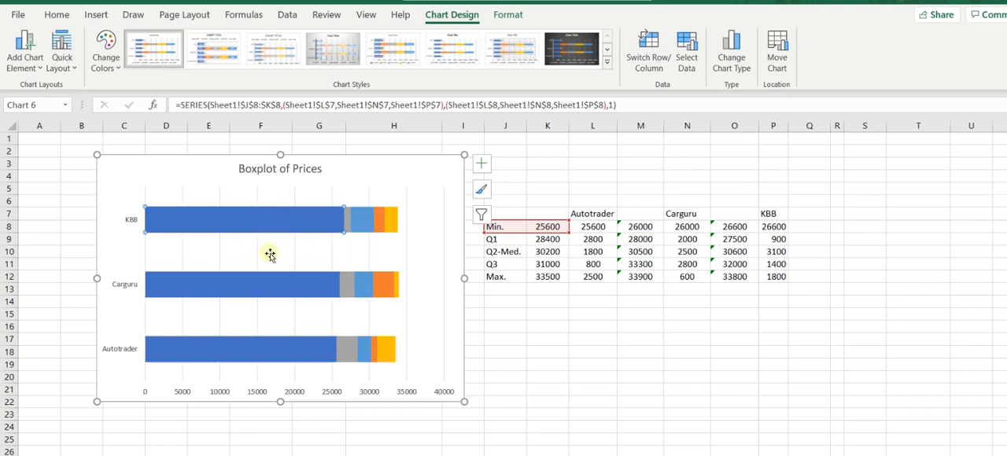
click(292, 288)
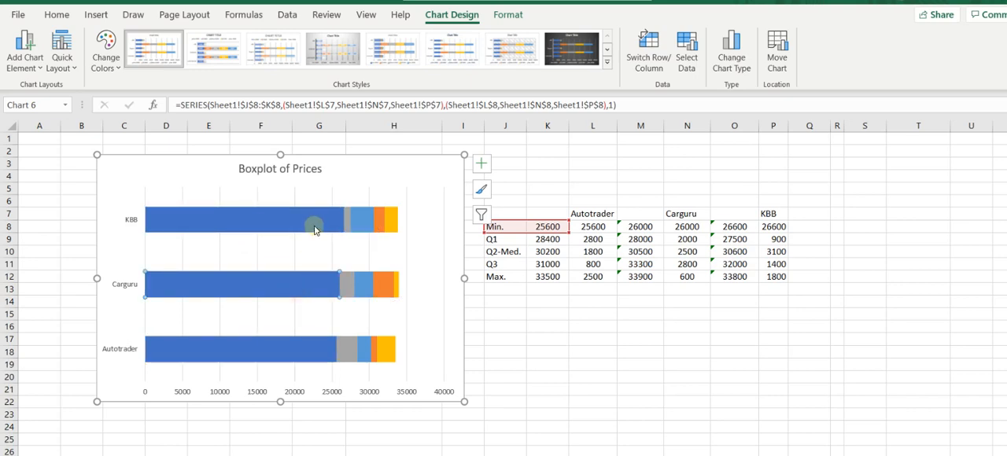
click(349, 170)
click(305, 217)
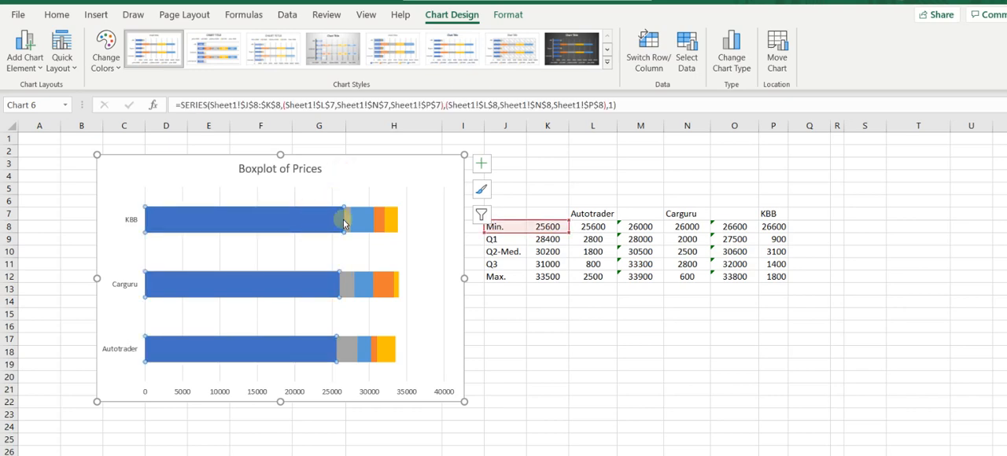
click(347, 171)
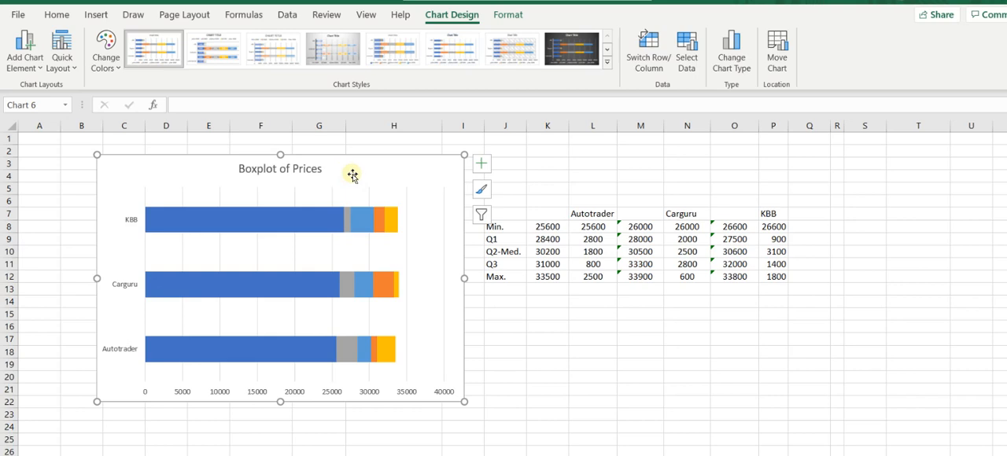
Fill the Min. series with White, Background 1 and remove the chart's gridlines.
click(293, 225)
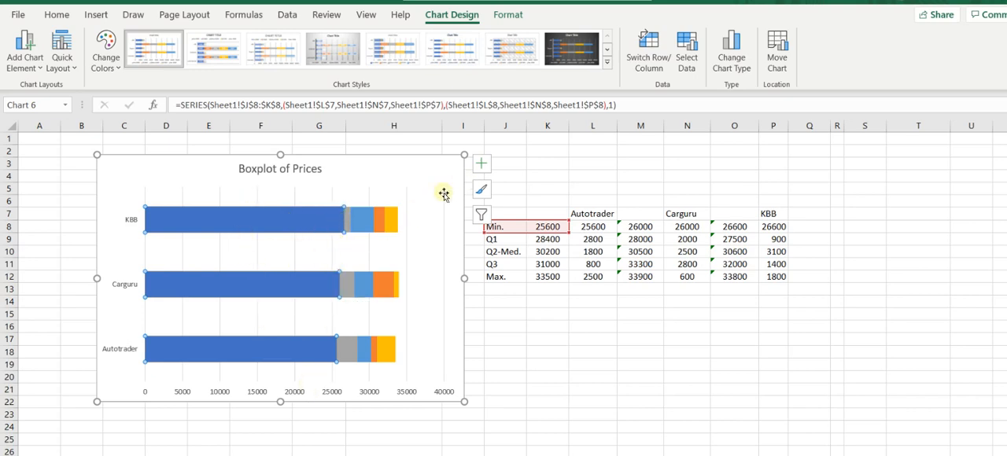
right_click(304, 227)
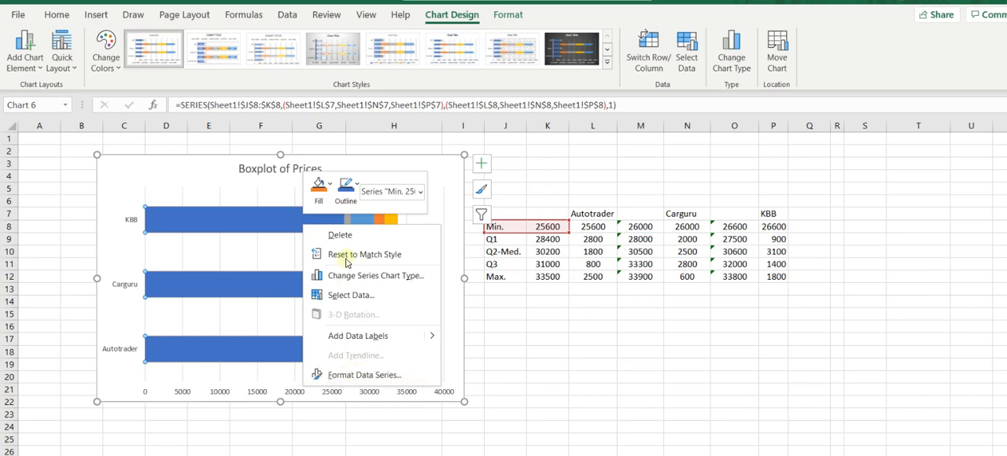
click(331, 189)
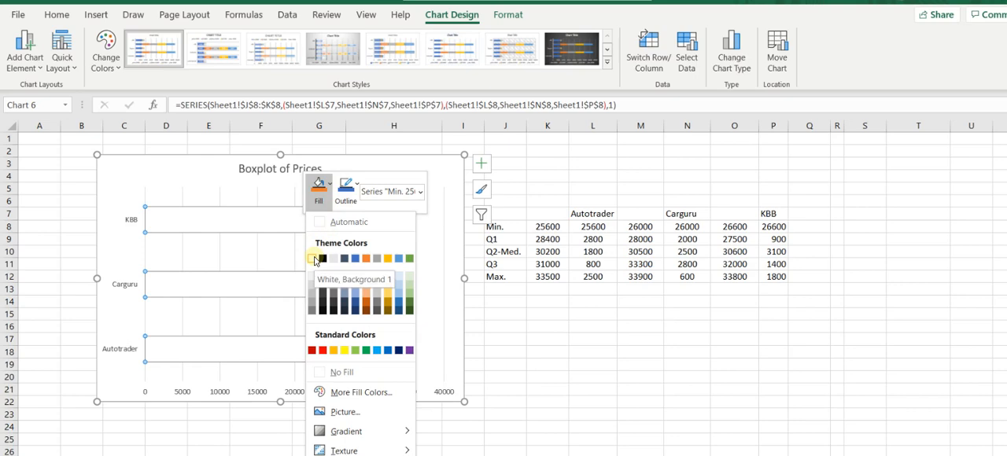
click(316, 260)
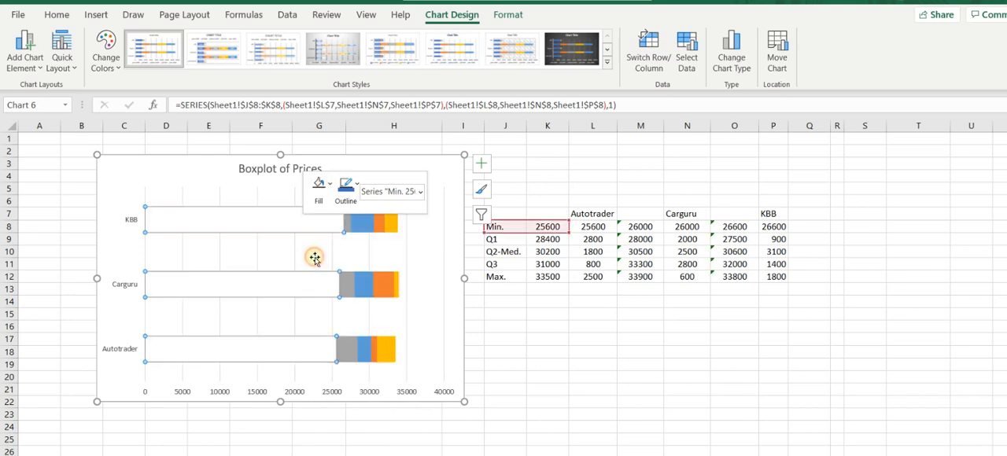
click(448, 174)
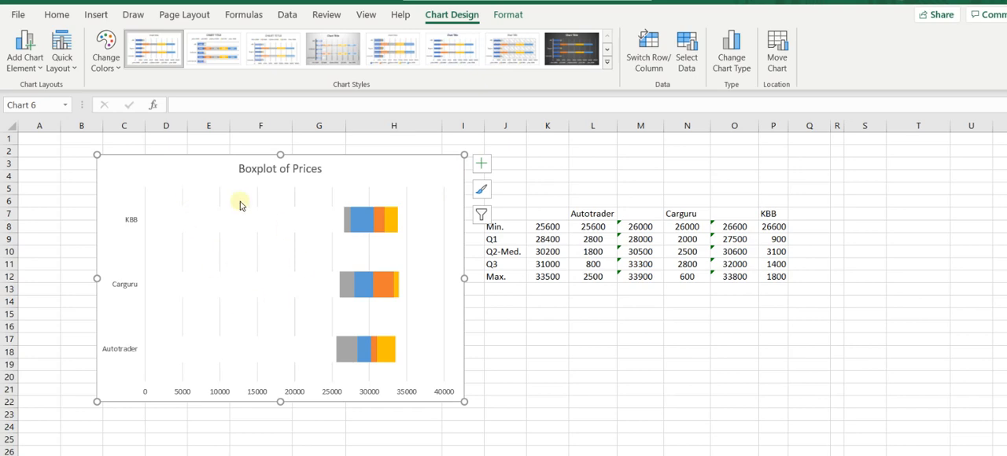
click(482, 164)
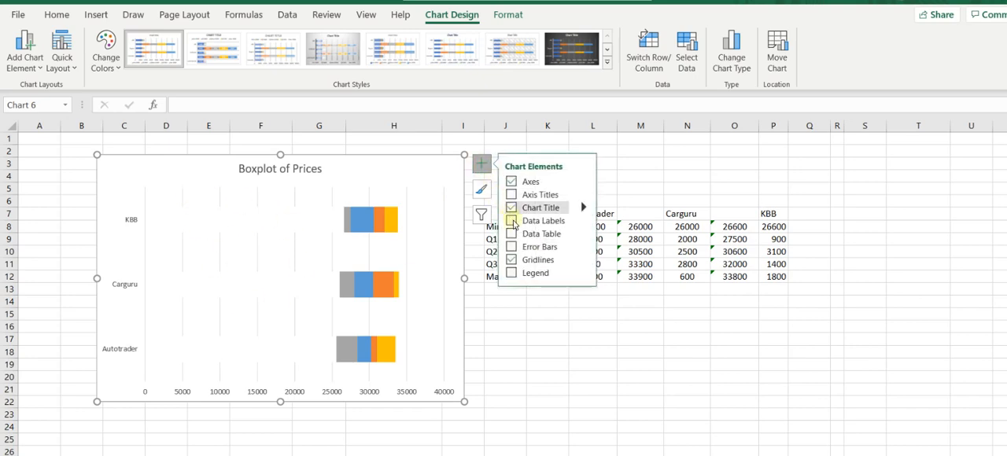
click(512, 262)
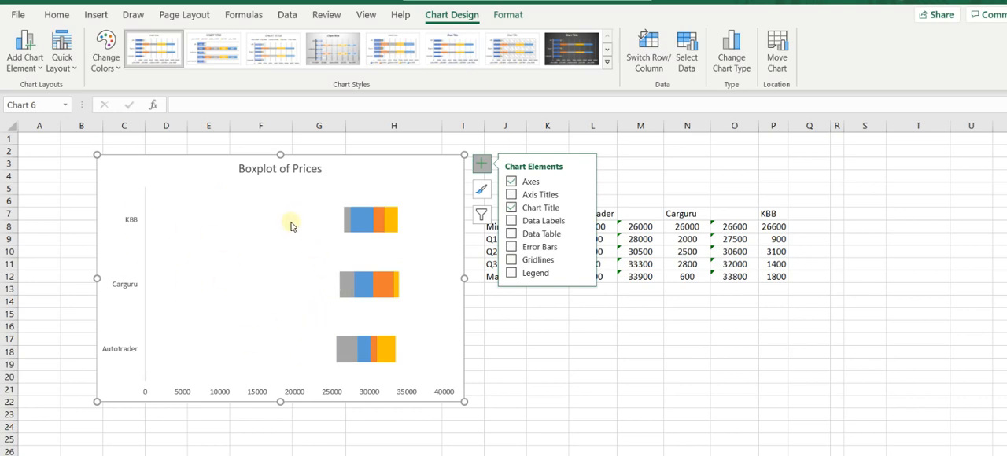
Select the Min., Q1, Q2-Med., Q3 and Max. segments of the KBB bar in turn to examine them.
mouse_move(319, 226)
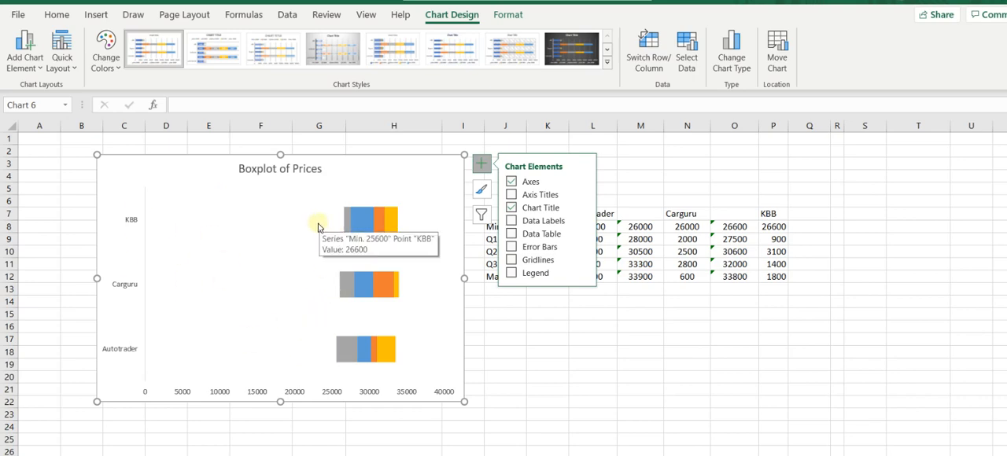
click(311, 221)
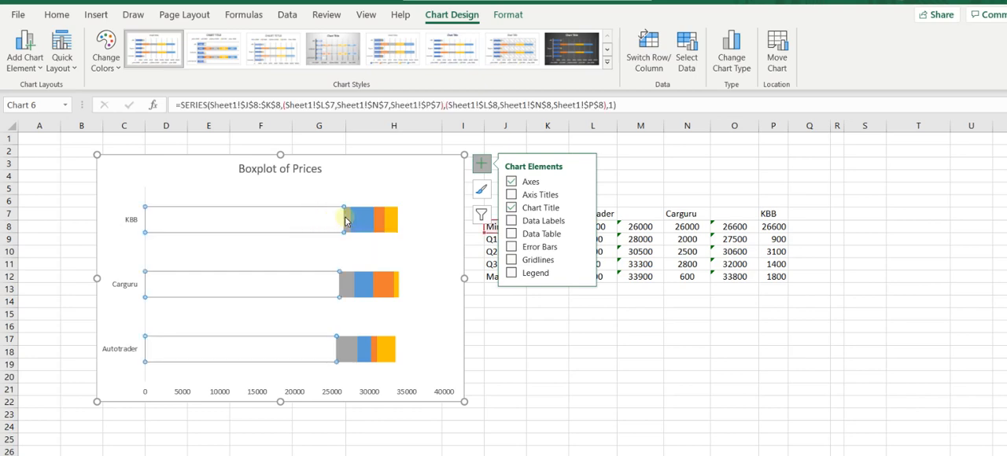
click(347, 218)
click(361, 221)
click(380, 220)
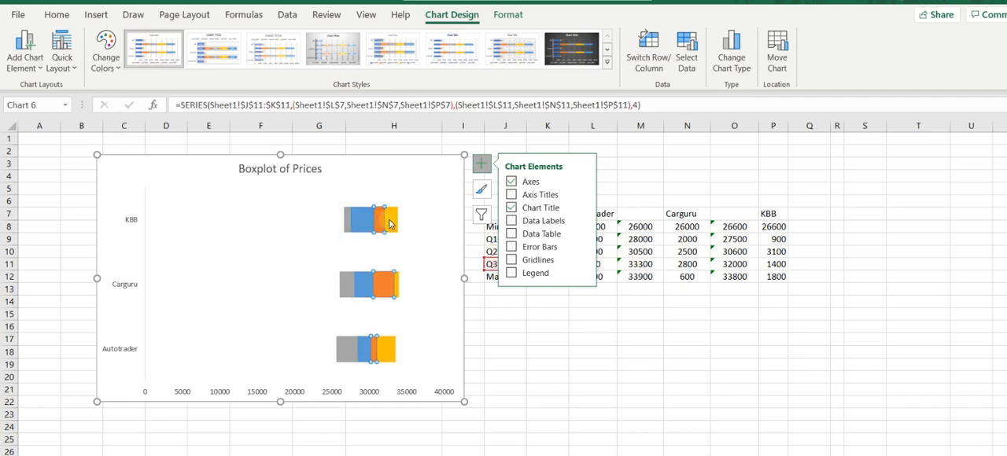
click(389, 222)
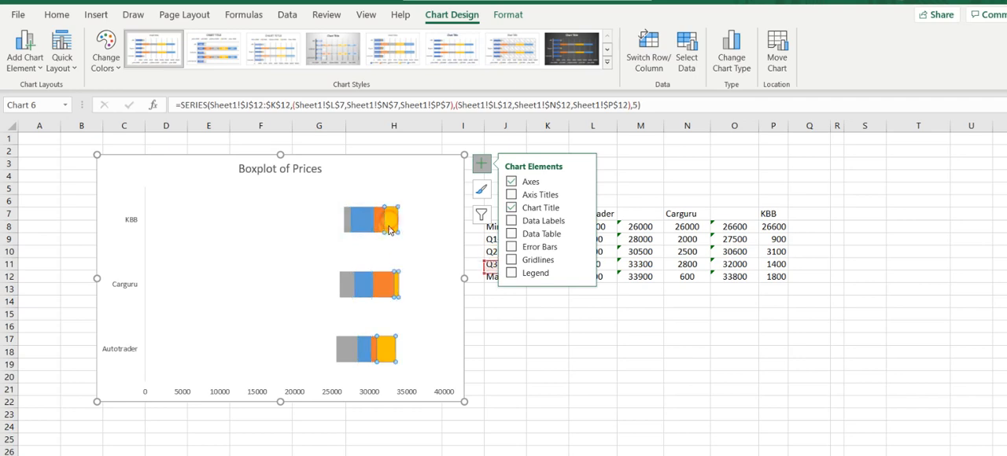
Fill the Q1 series of the chart with white.
click(347, 224)
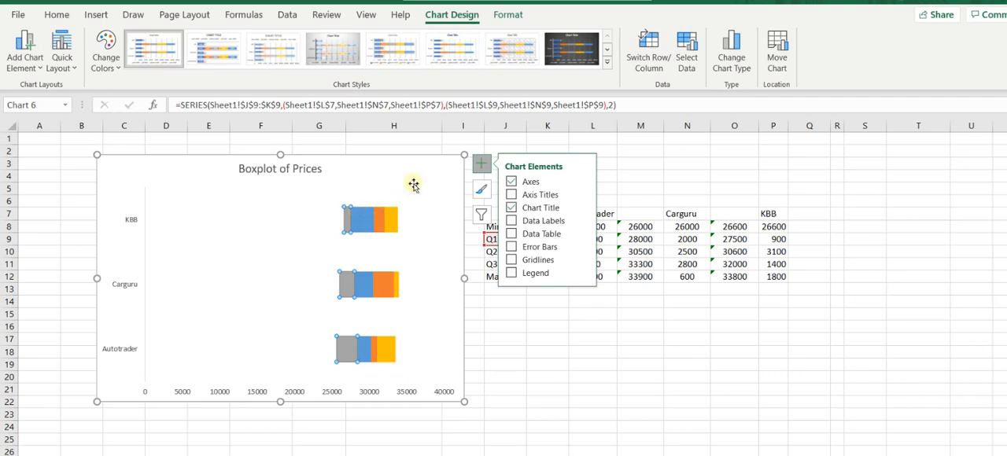
right_click(346, 226)
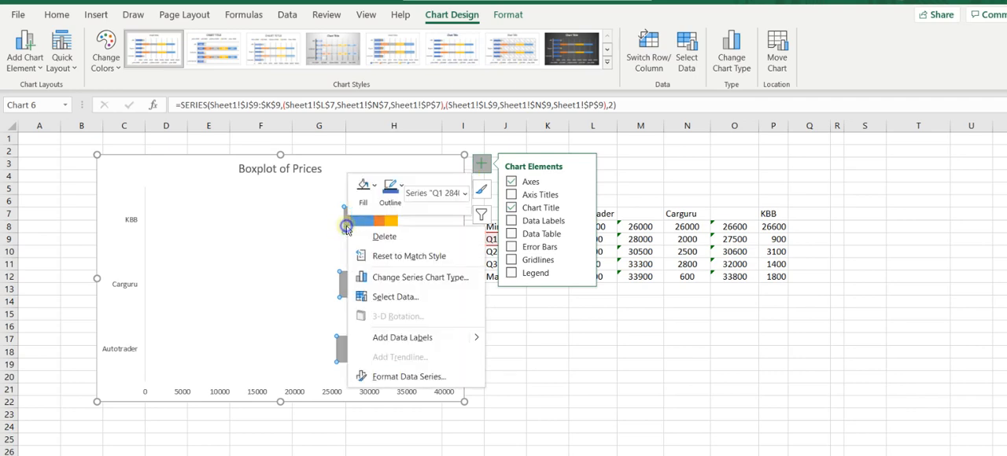
click(363, 189)
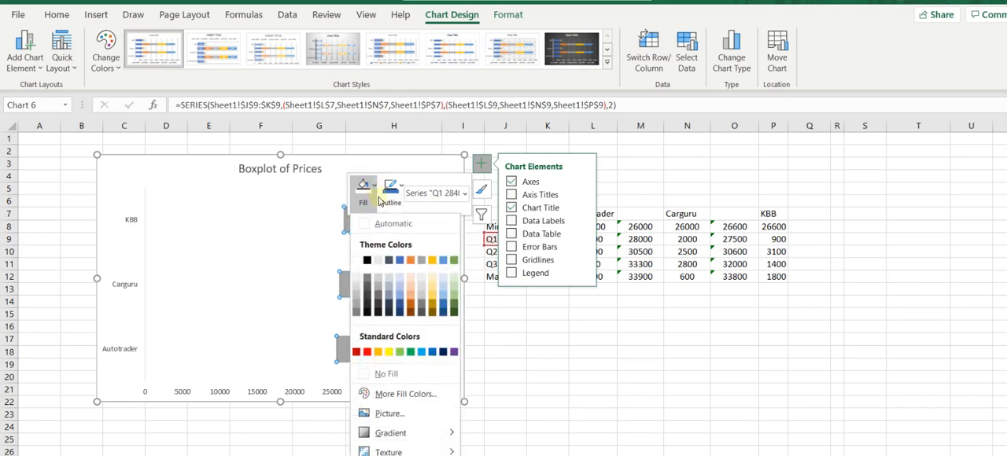
click(357, 260)
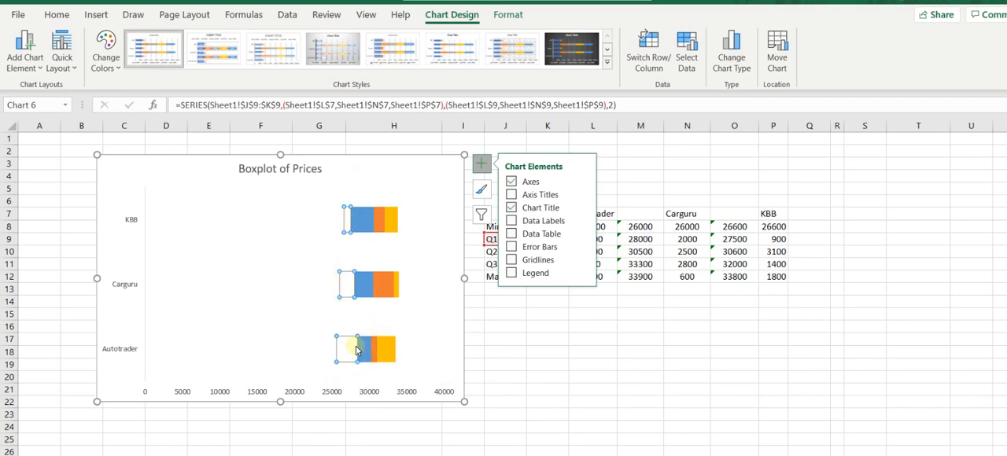
Add error bars to the Q1 series and open their detailed formatting options.
click(512, 248)
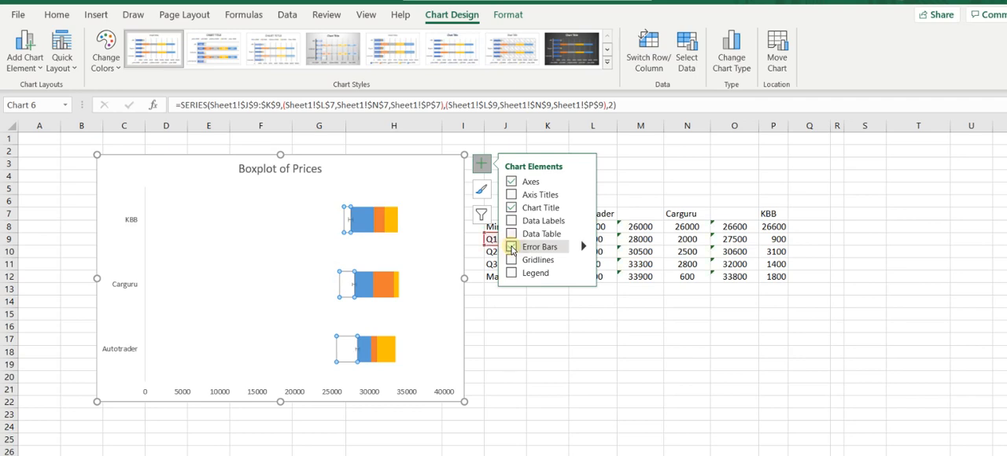
click(511, 248)
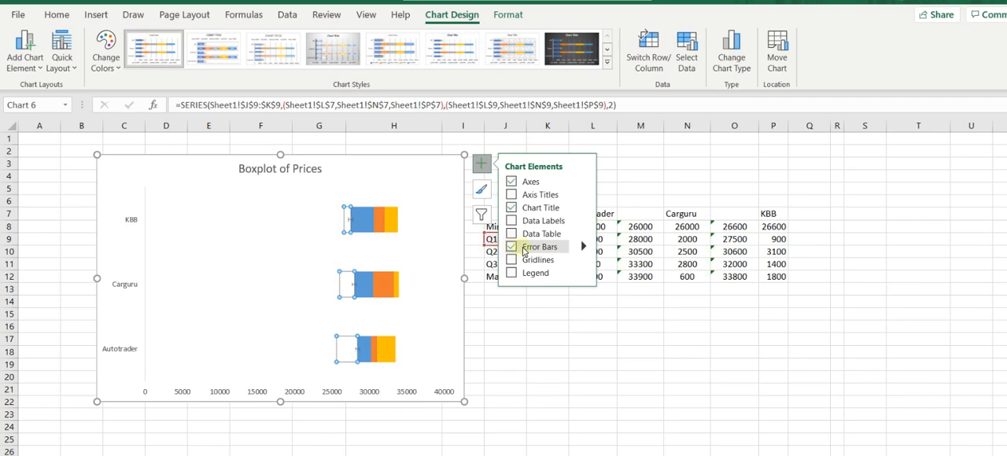
click(583, 247)
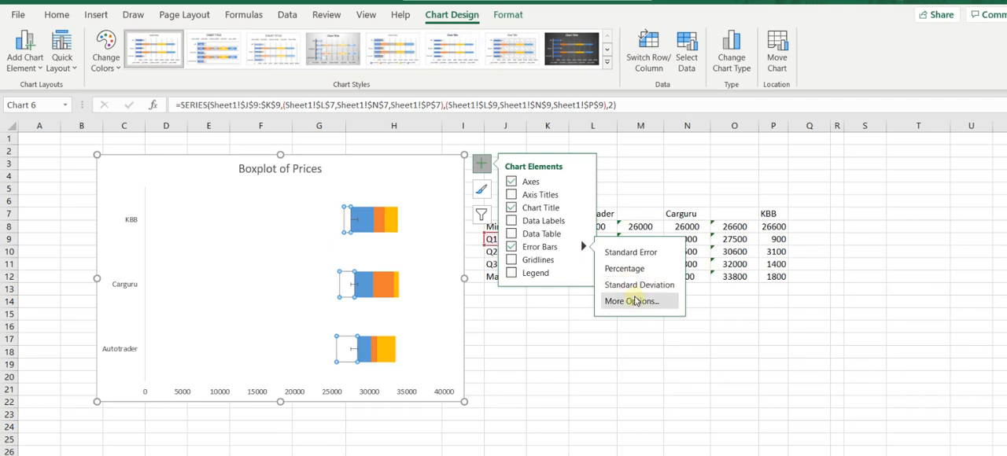
click(637, 302)
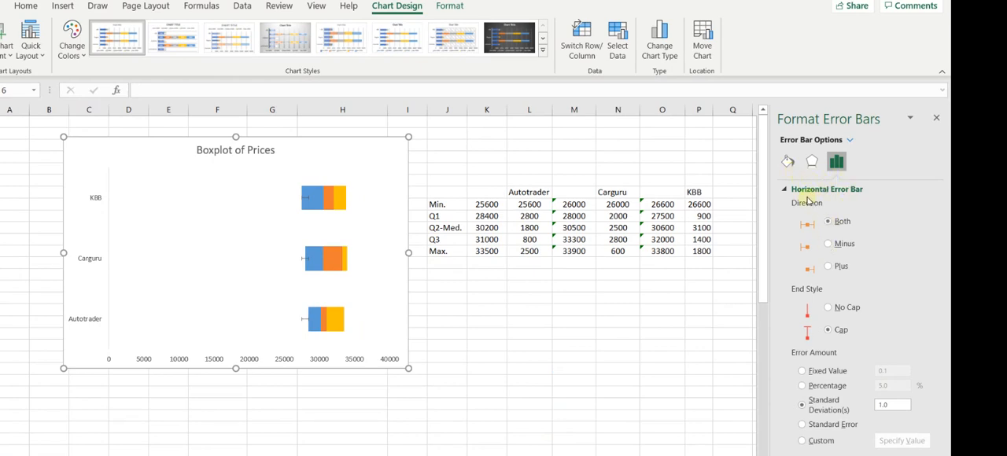
Set the Q1 error bars to minus direction, no cap and a 100% error amount, and close the formatting options.
click(831, 248)
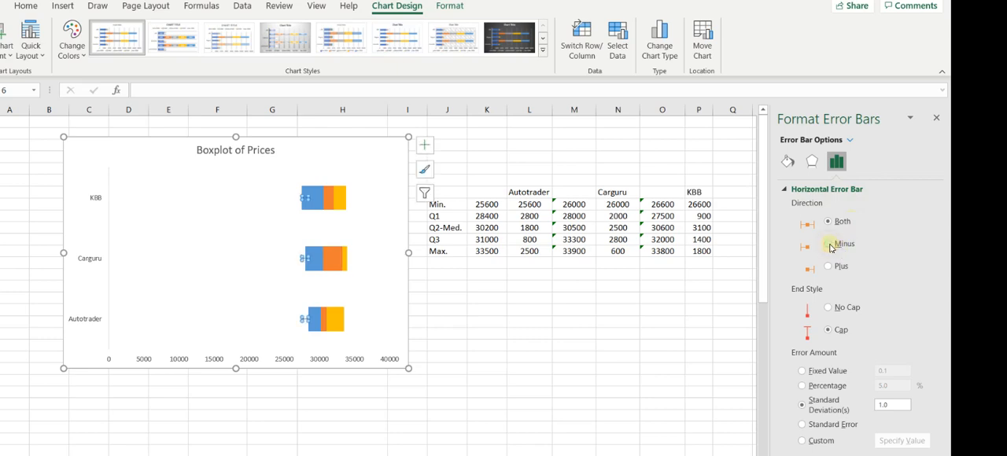
click(829, 308)
click(802, 386)
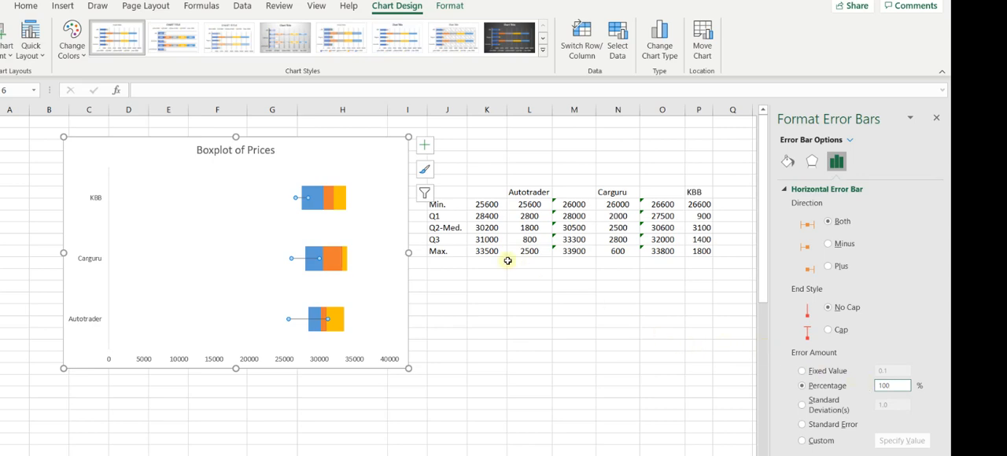
click(828, 245)
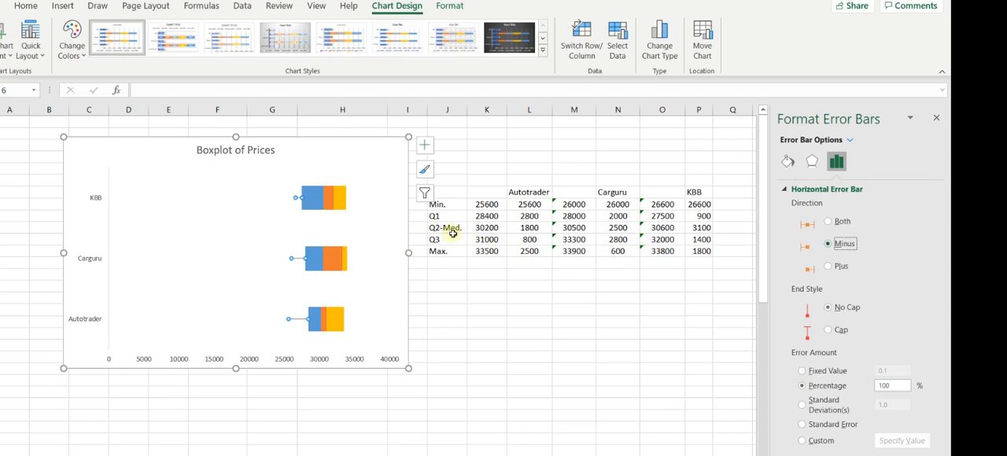
click(937, 119)
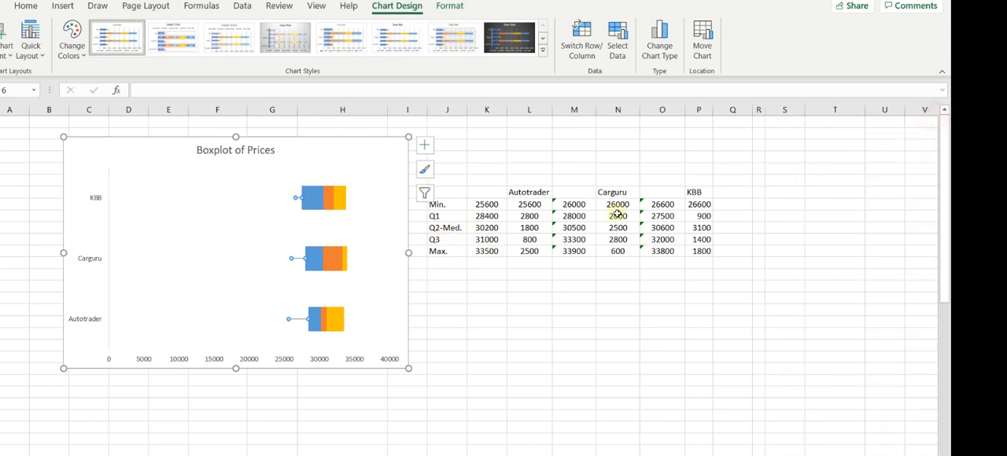
Fill the Q2-Med. series with Blue, Accent 5, Lighter 80%.
click(313, 203)
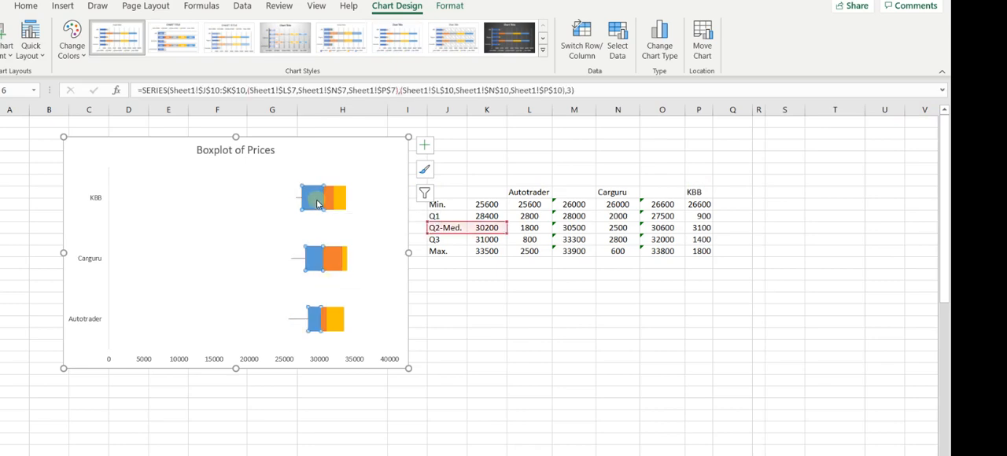
right_click(320, 200)
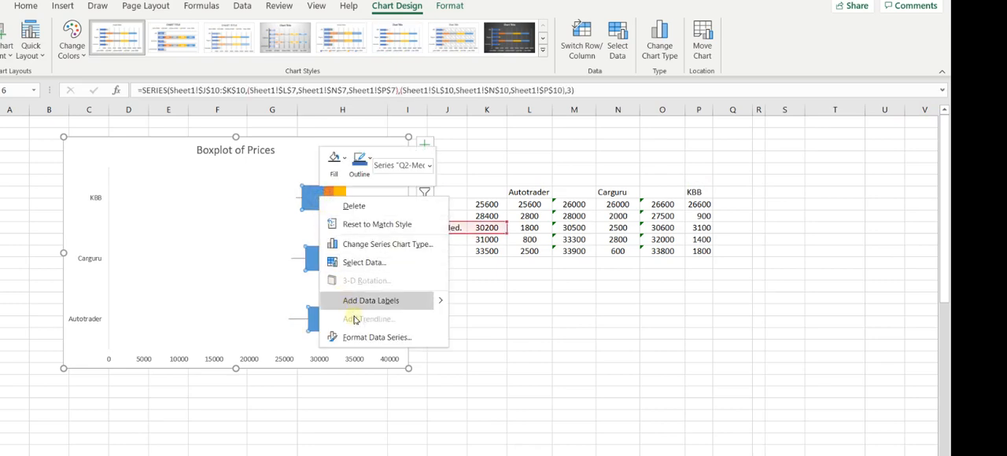
click(345, 160)
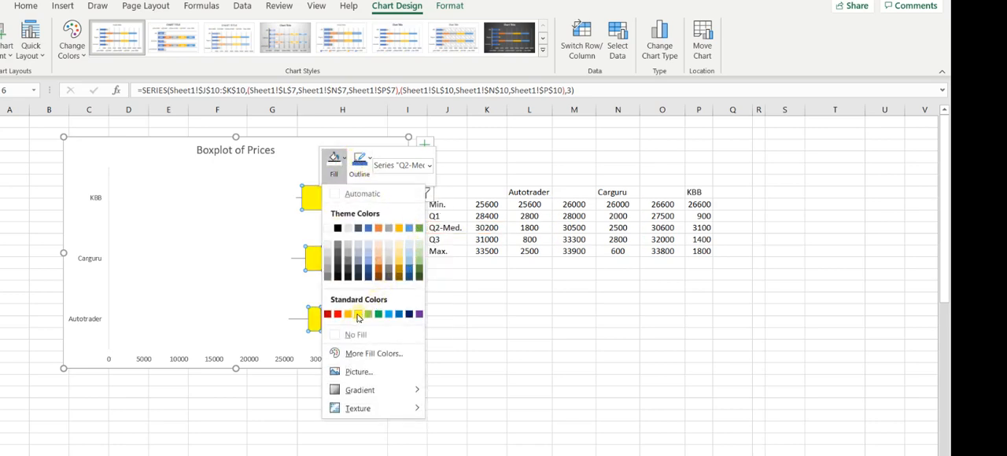
click(409, 249)
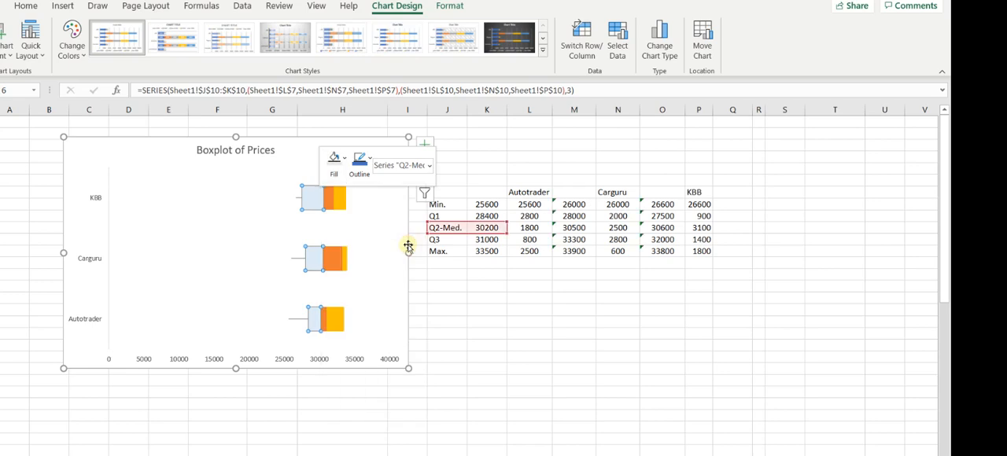
click(345, 162)
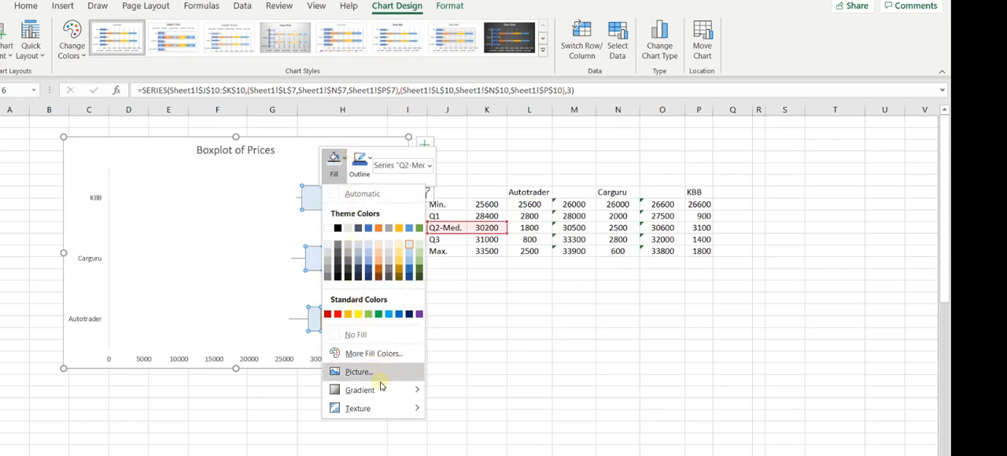
mouse_move(383, 397)
key(Escape)
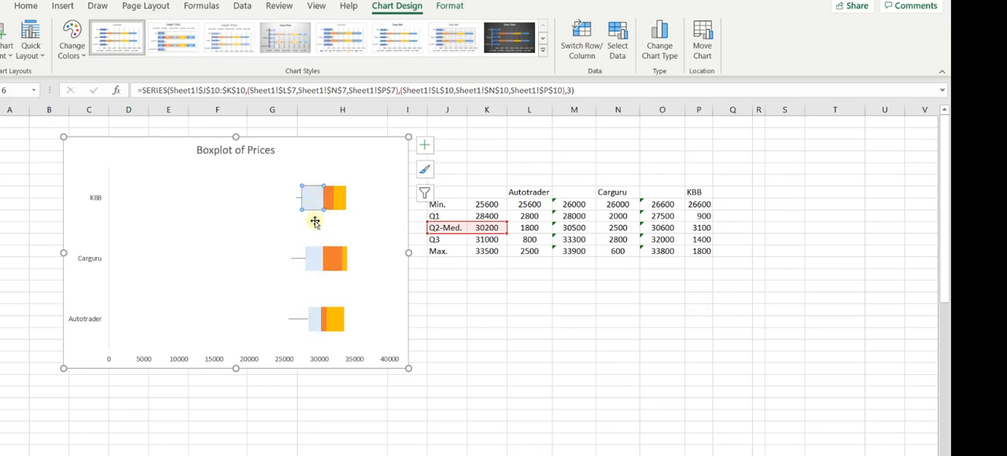
click(249, 228)
Give the Q2-Med. series a solid line border coloured Blue, Accent 5, Lighter 80%.
click(310, 200)
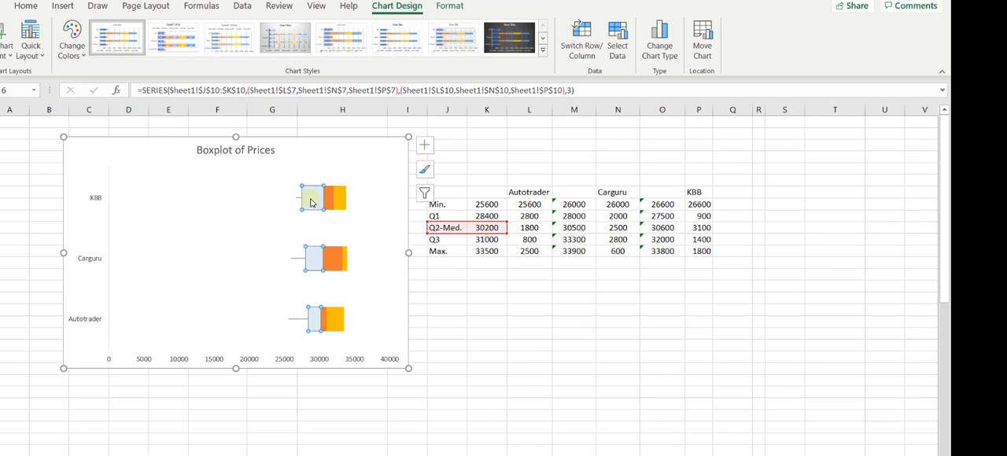
right_click(311, 203)
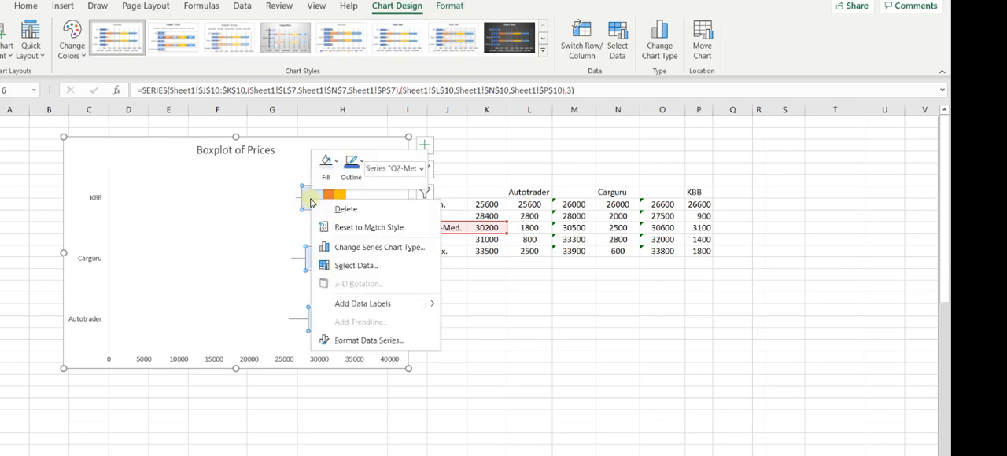
click(340, 340)
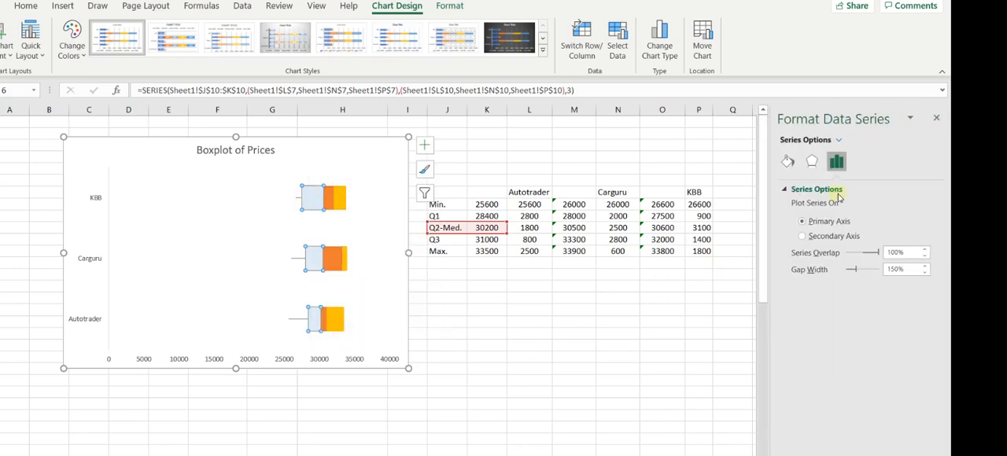
click(789, 162)
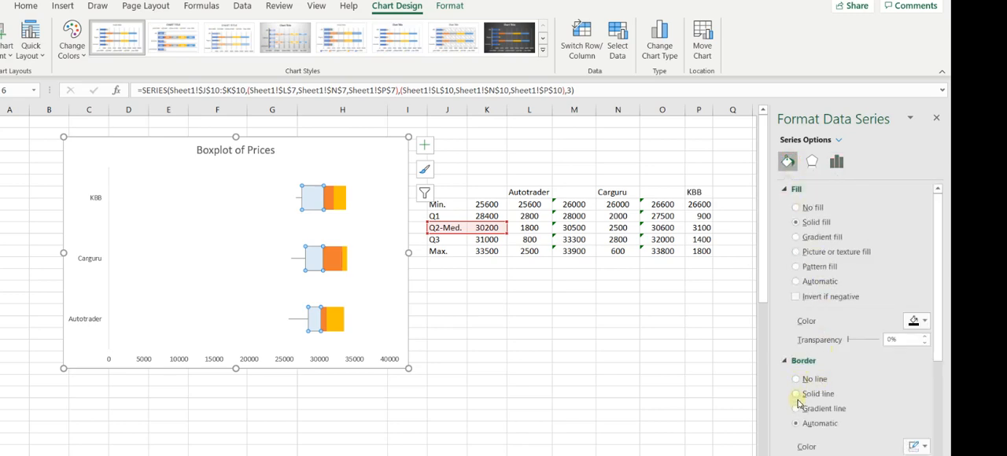
click(796, 395)
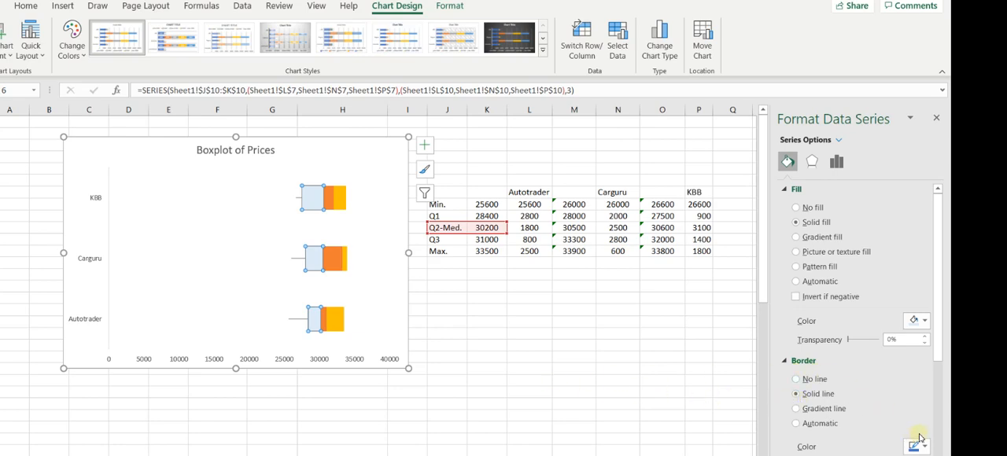
scroll(933, 364, down, 3)
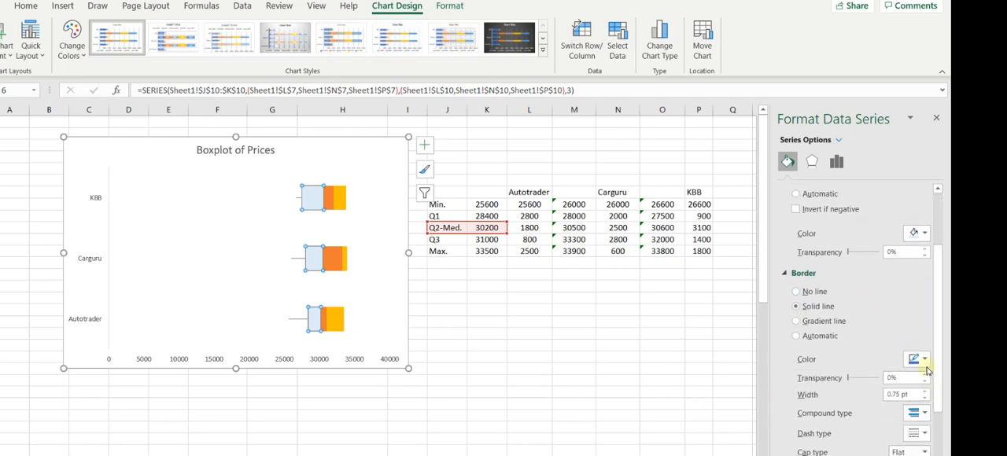
click(926, 360)
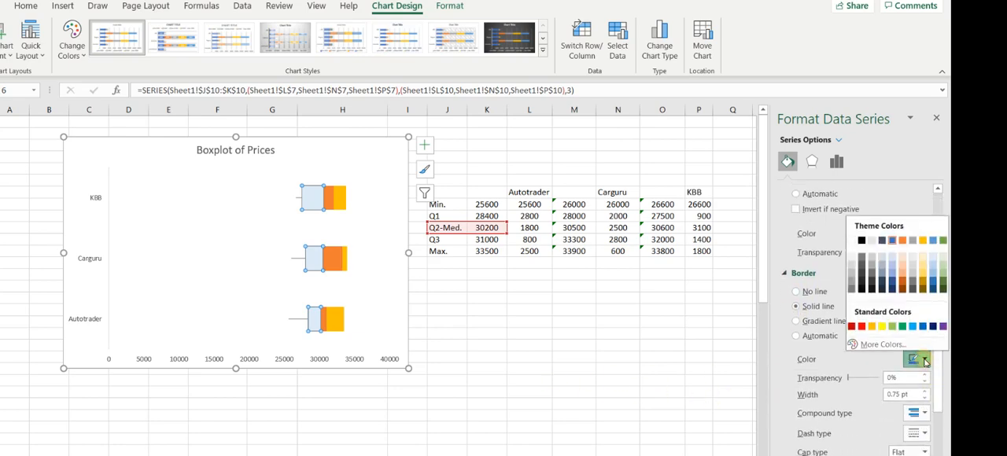
click(936, 261)
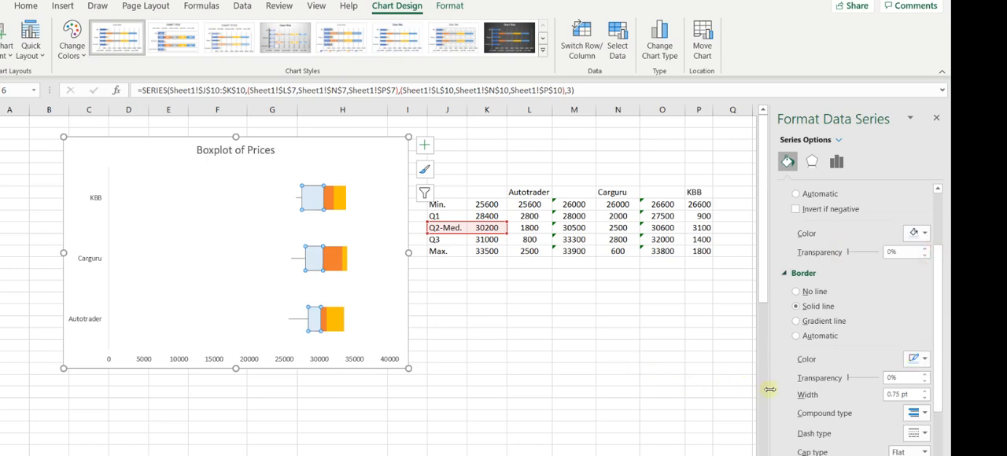
Increase the Q2-Med. series border width to 1.5 pt.
click(925, 391)
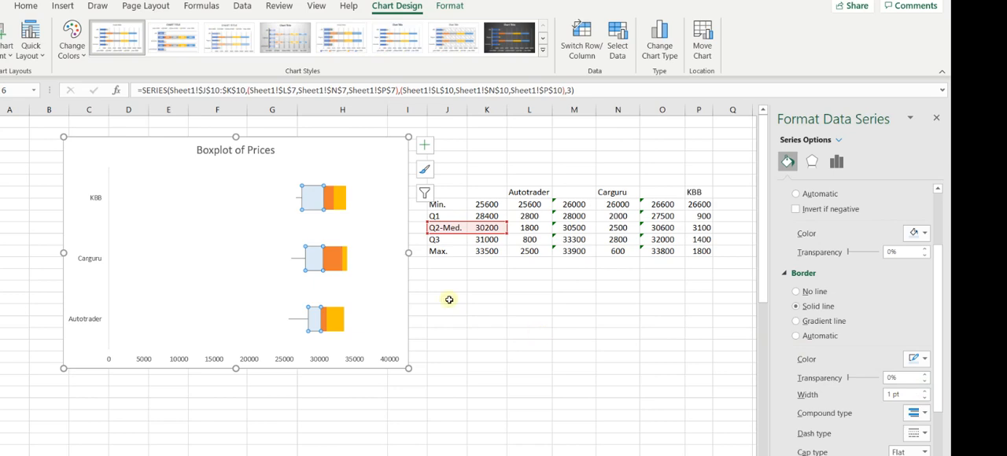
click(448, 299)
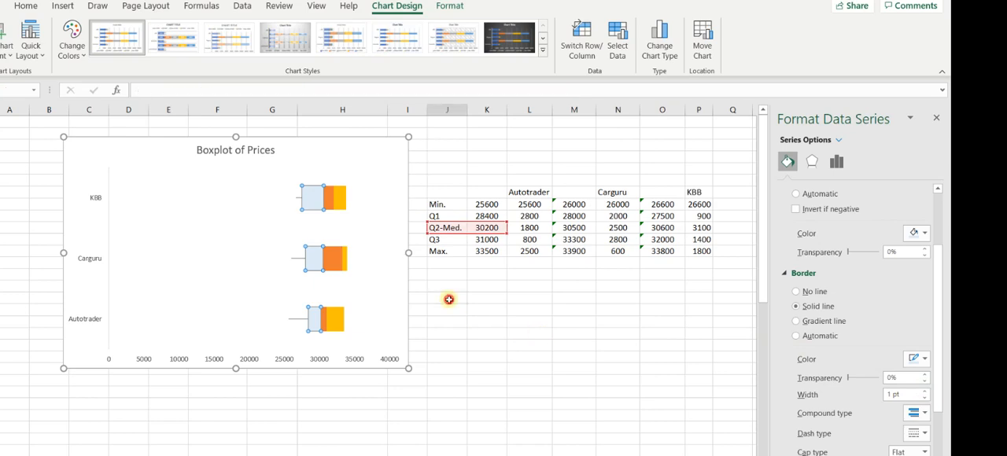
click(312, 198)
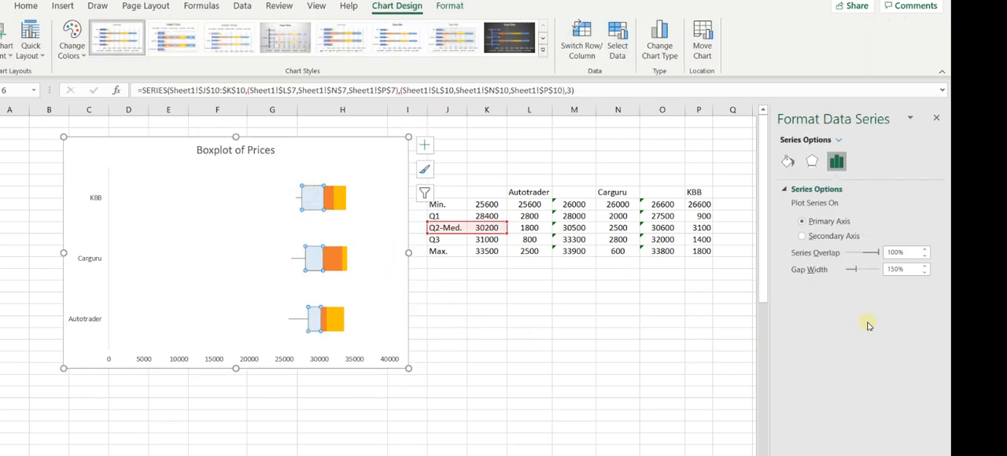
click(789, 162)
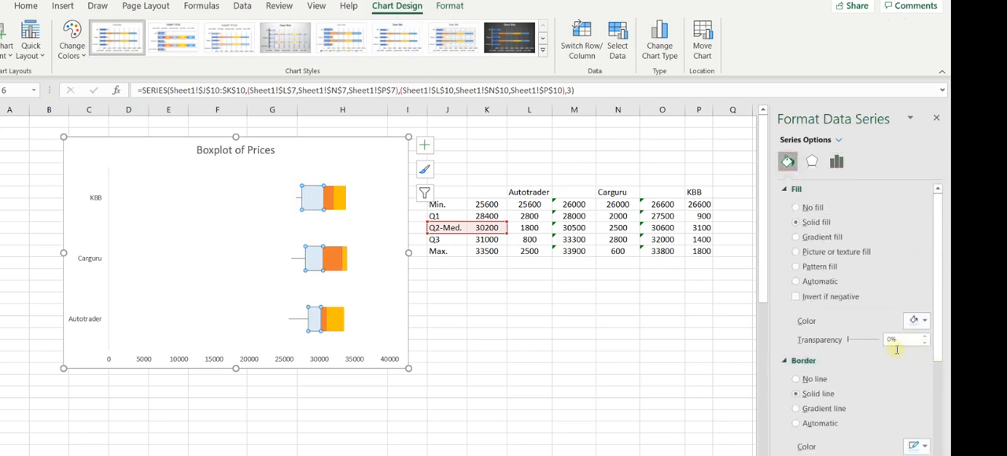
scroll(944, 406, down, 3)
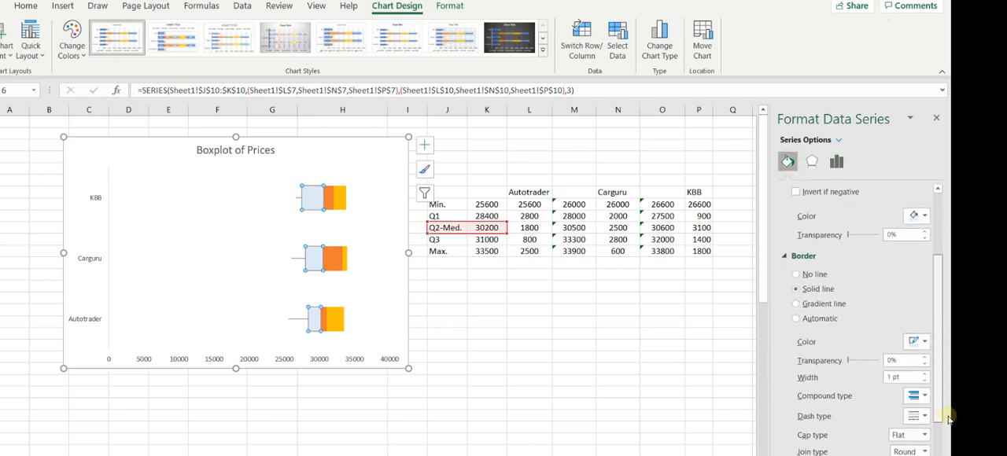
click(927, 345)
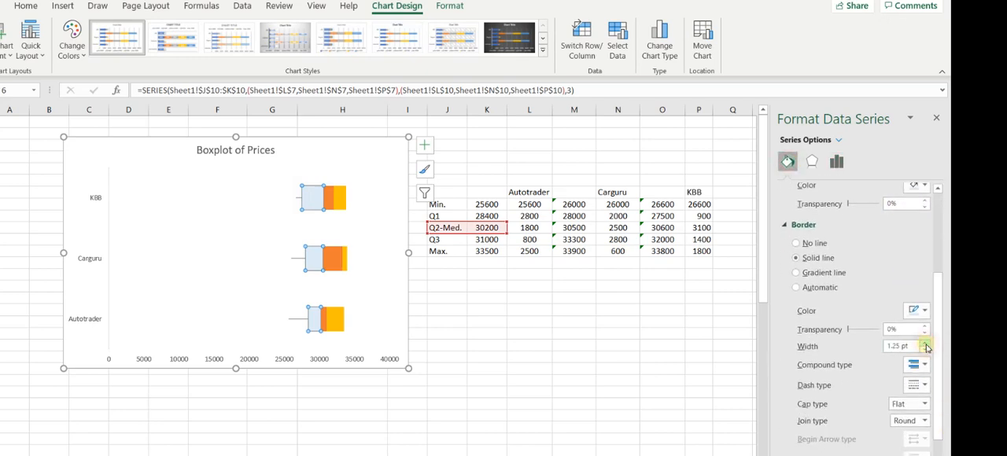
click(927, 345)
click(416, 315)
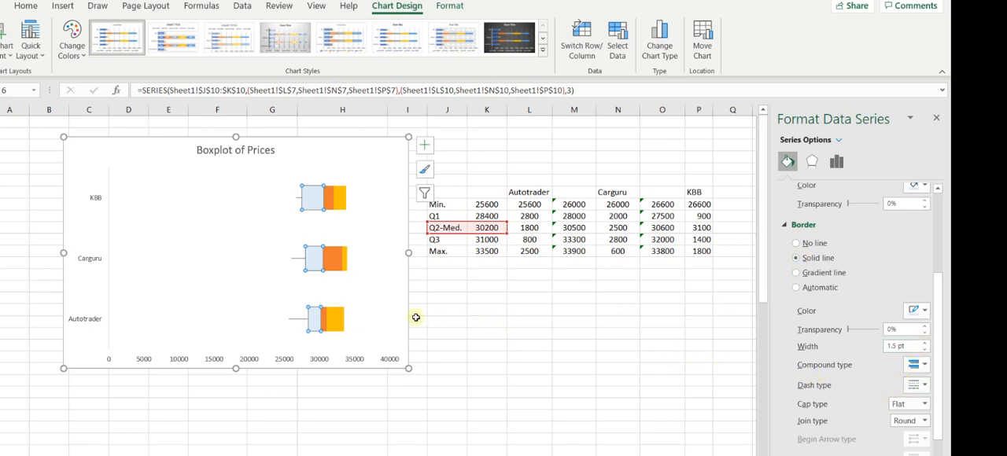
Thicken the border of the Q2-Med. series to 2.25 pt.
click(315, 203)
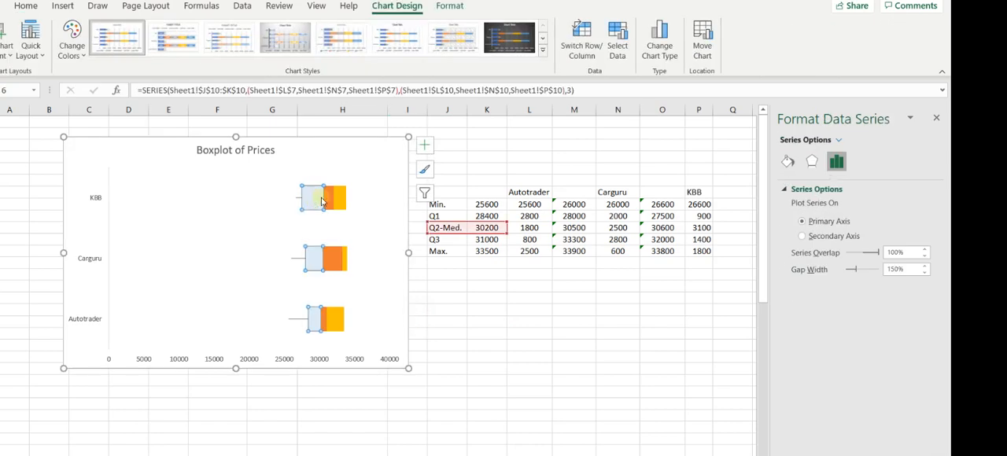
click(787, 161)
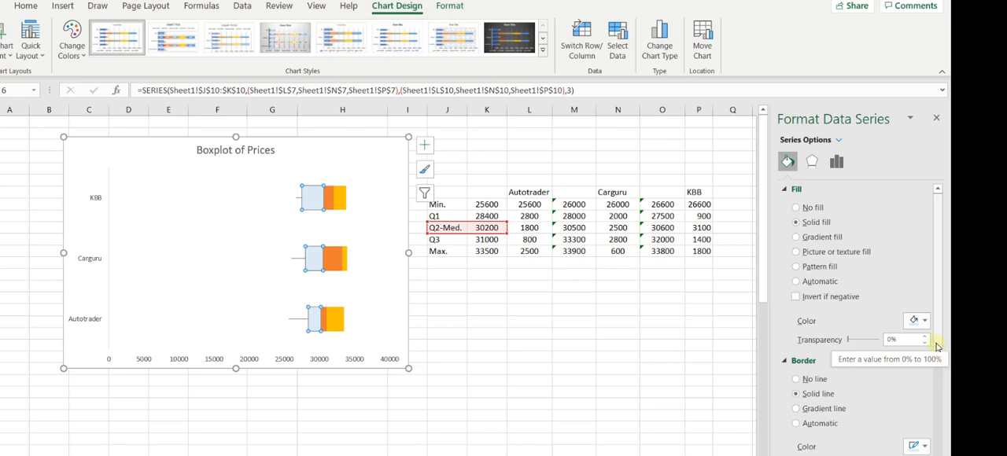
scroll(936, 347, down, 3)
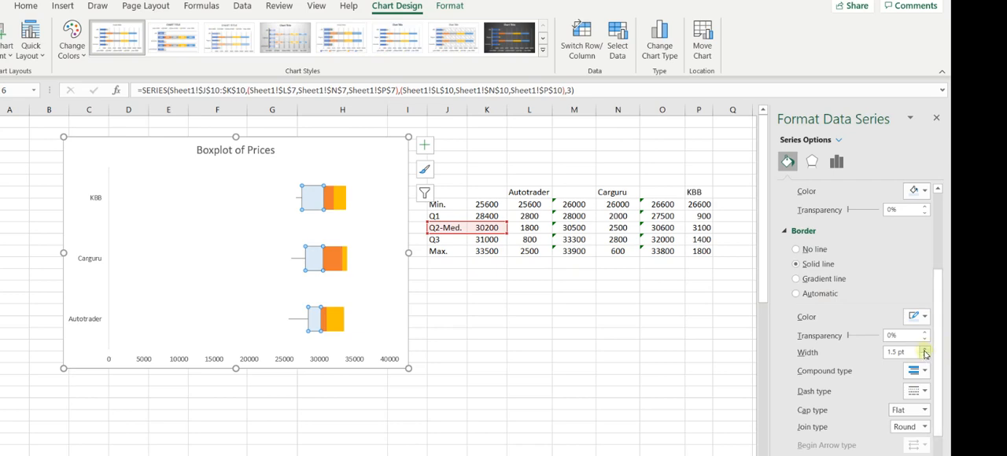
click(928, 354)
click(927, 353)
click(927, 350)
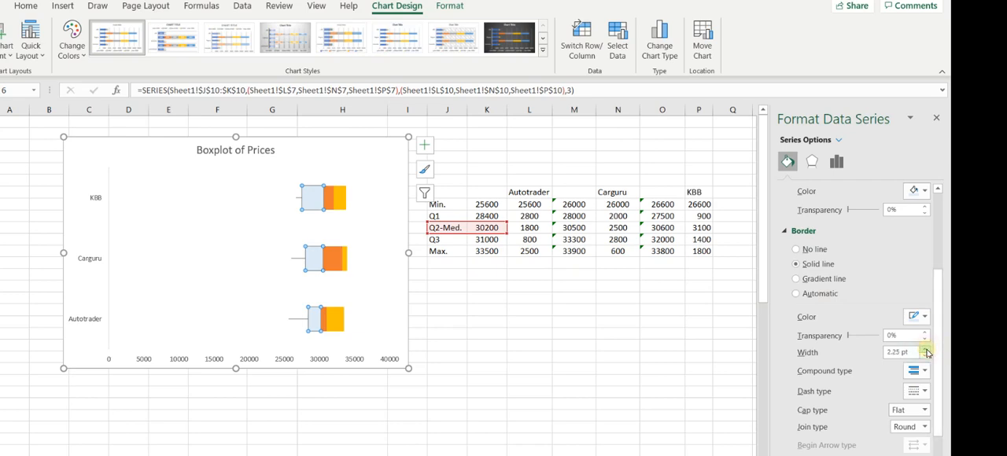
click(597, 347)
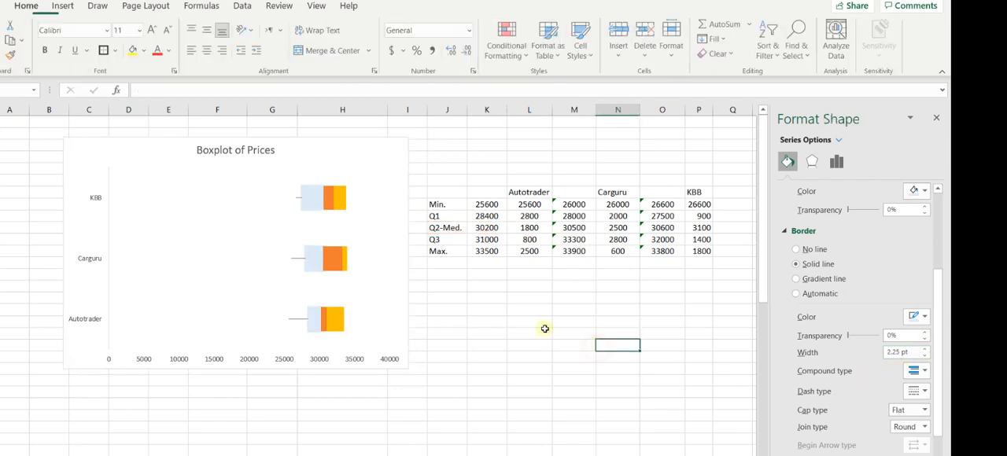
Change the Q2-Med. series border colour to black.
click(307, 199)
click(788, 161)
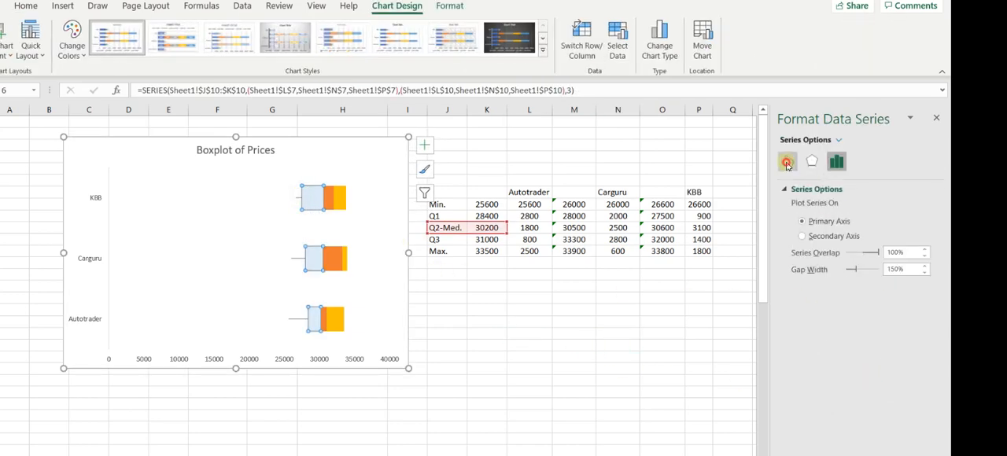
scroll(939, 379, down, 3)
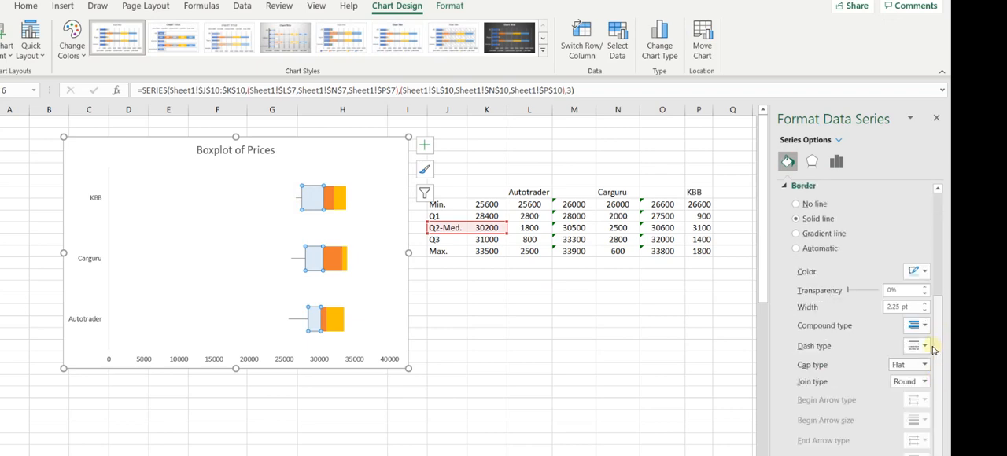
click(926, 272)
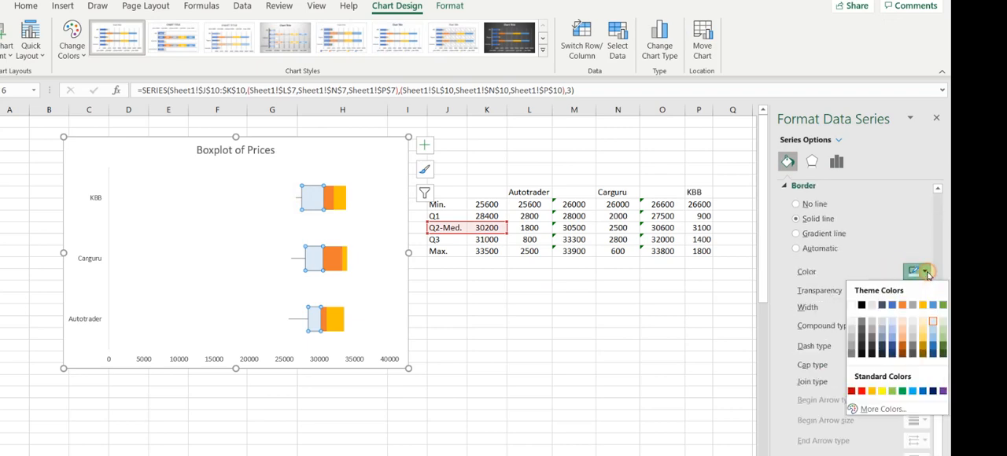
click(861, 307)
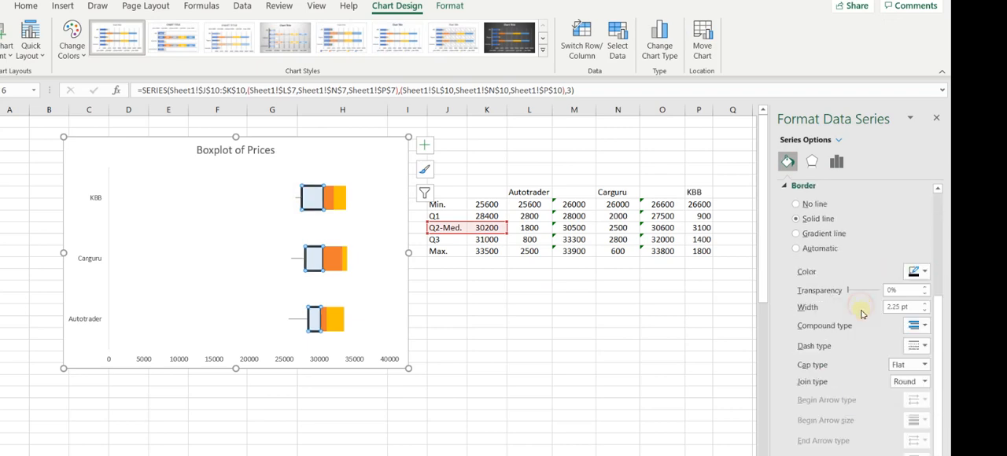
click(587, 312)
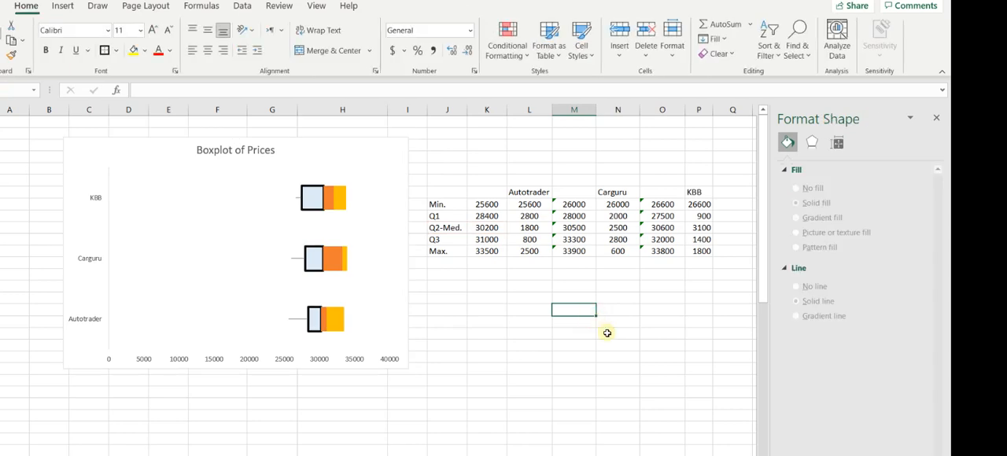
Recolour the Q2-Med. series border with a light Blue, Accent 5 shade slightly darker than the fill.
click(313, 197)
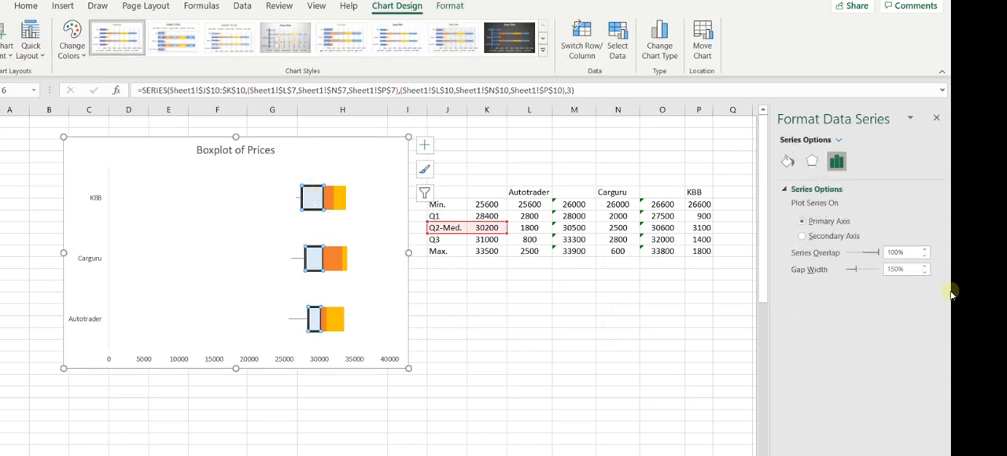
click(788, 161)
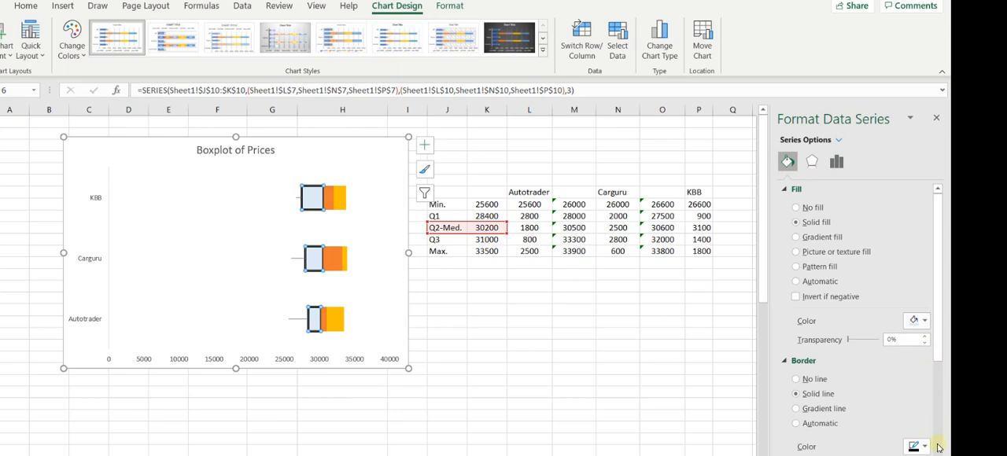
drag(938, 356, 946, 402)
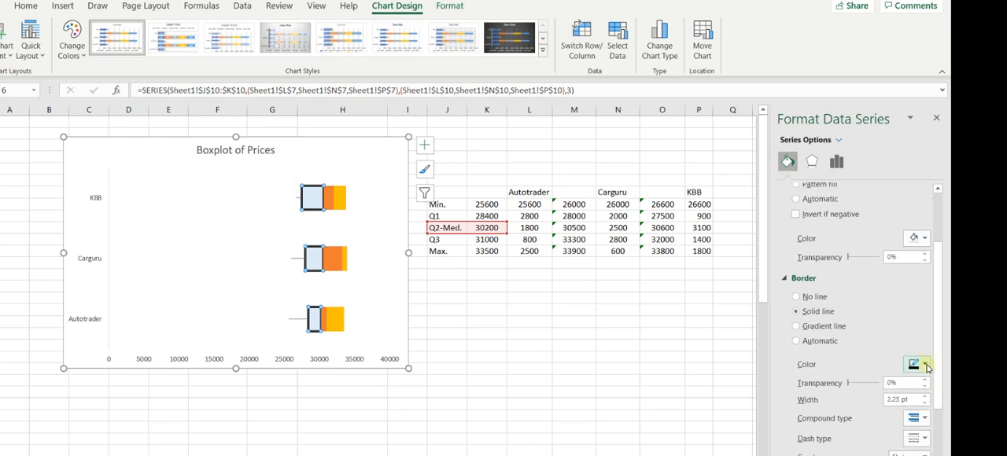
click(926, 365)
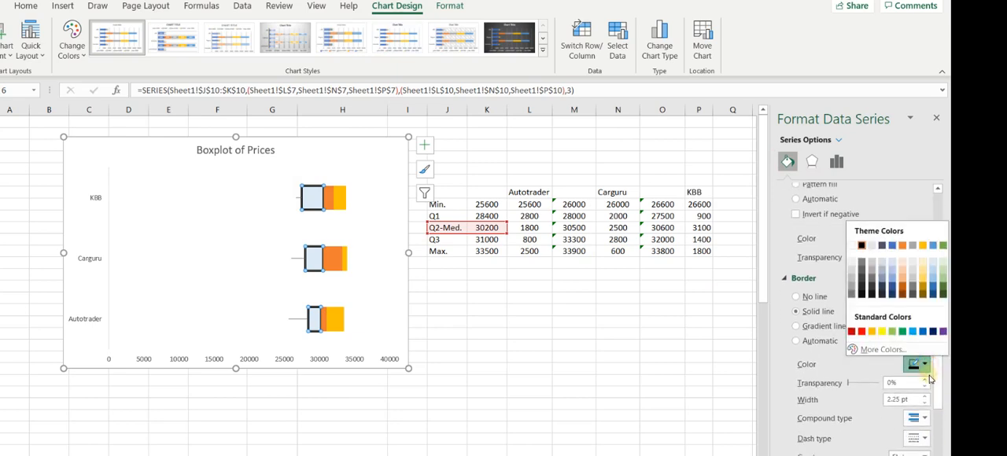
click(936, 274)
click(686, 355)
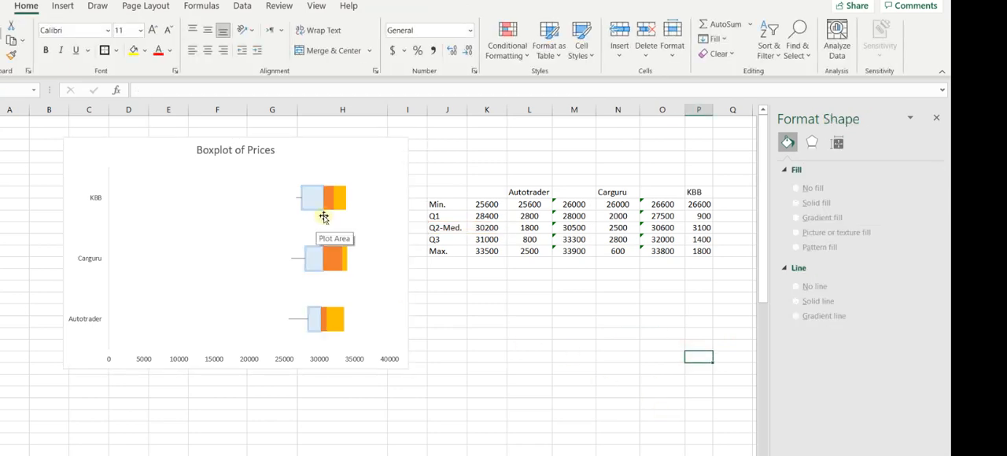
Fill the Q3 series with Blue, Accent 5, Lighter 80%.
click(329, 202)
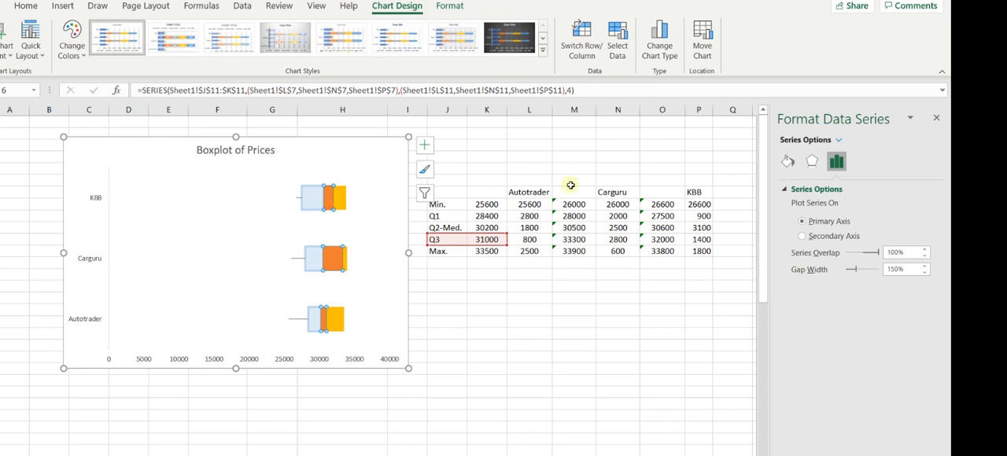
click(788, 161)
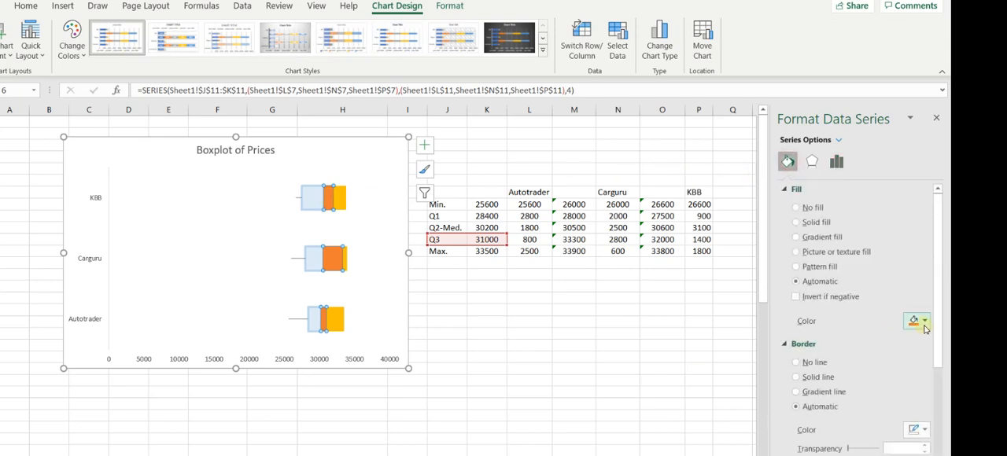
click(924, 321)
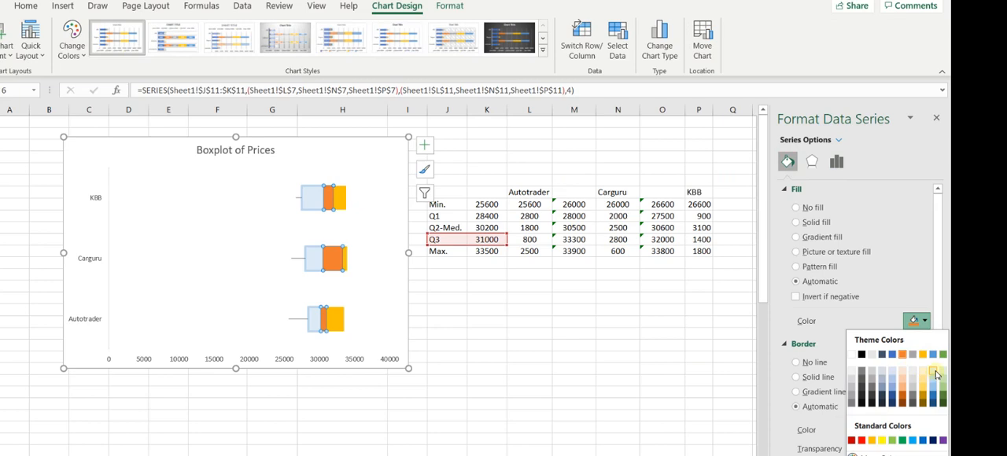
click(935, 375)
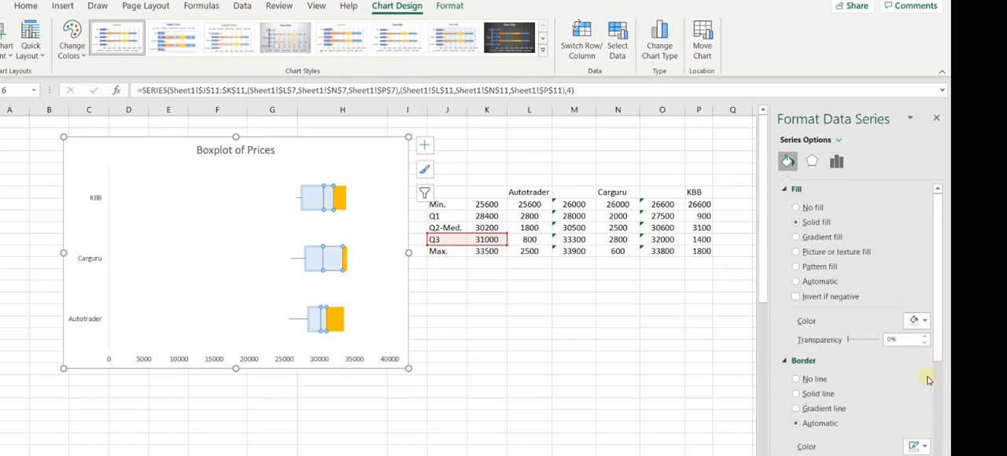
Give the Q3 series a solid light blue border matching its fill, with a width of 1.25 pt.
scroll(937, 354, down, 3)
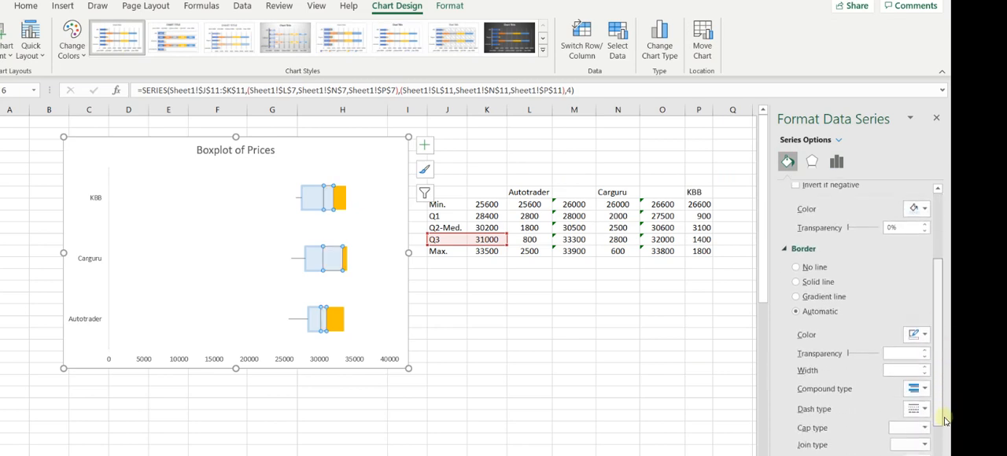
click(919, 336)
click(929, 383)
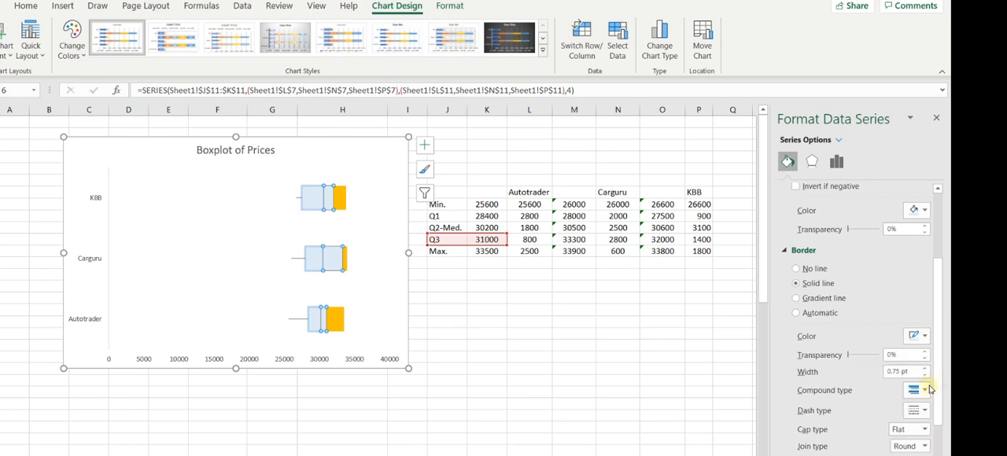
click(924, 368)
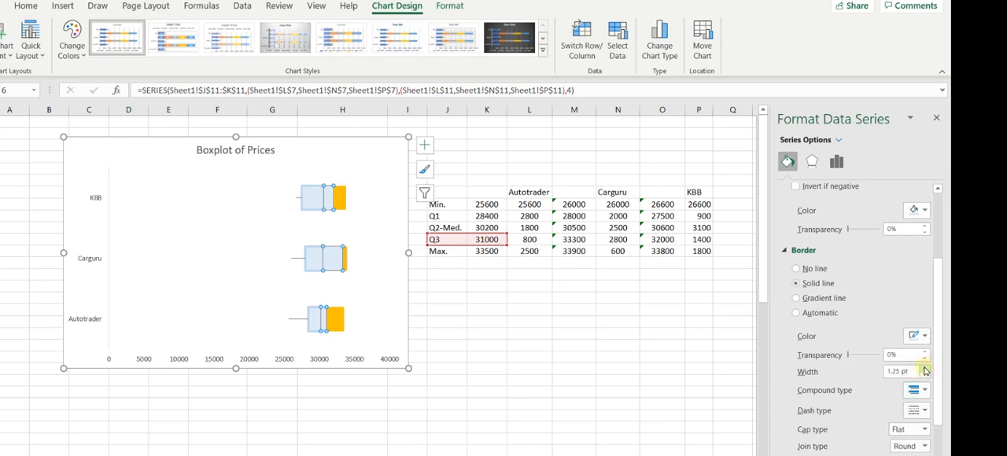
click(614, 360)
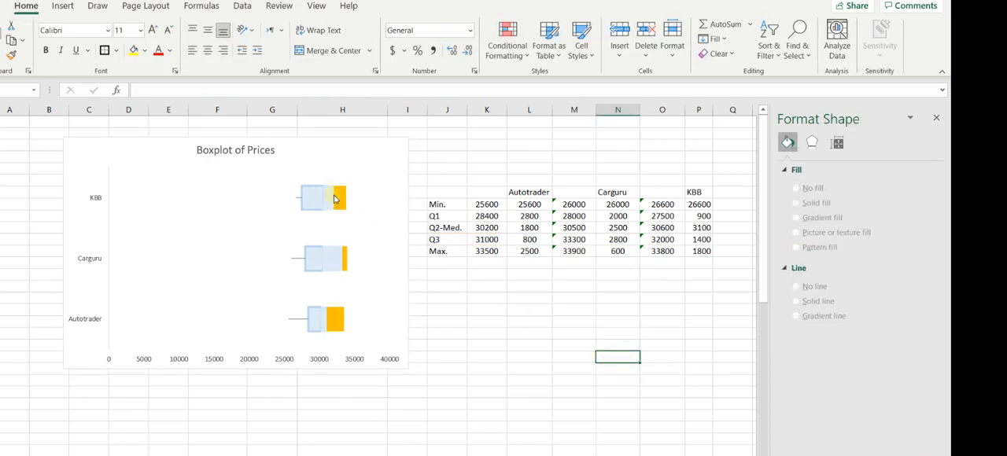
Reduce the border width of the Q2-Med. series so its outline is thinner.
click(310, 199)
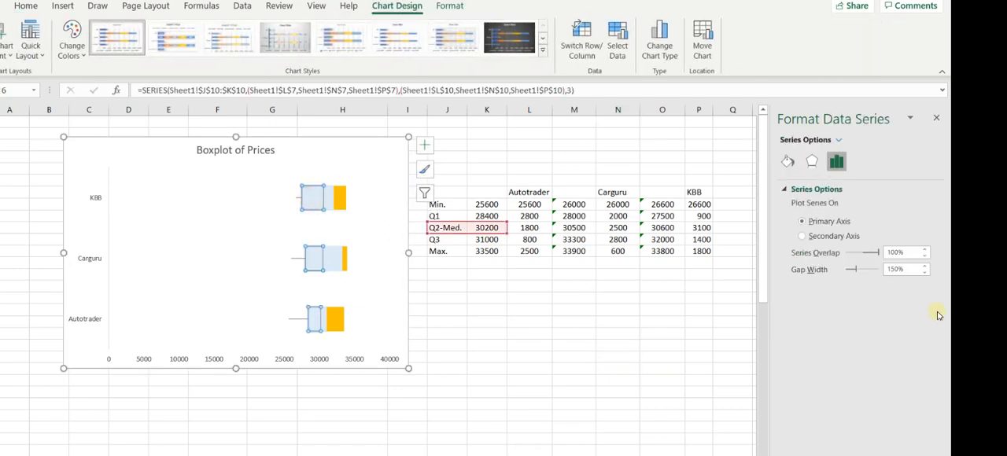
click(787, 161)
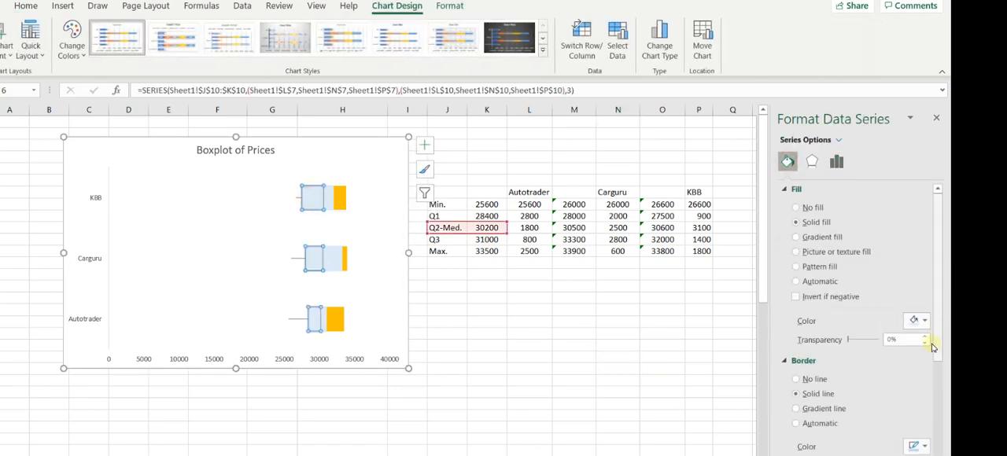
scroll(926, 385, down, 3)
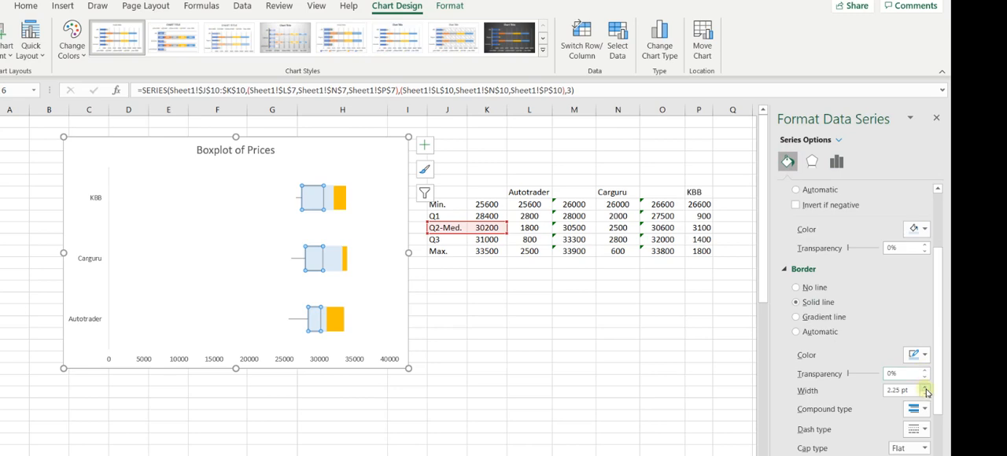
click(926, 394)
click(926, 395)
click(925, 394)
click(926, 394)
click(620, 347)
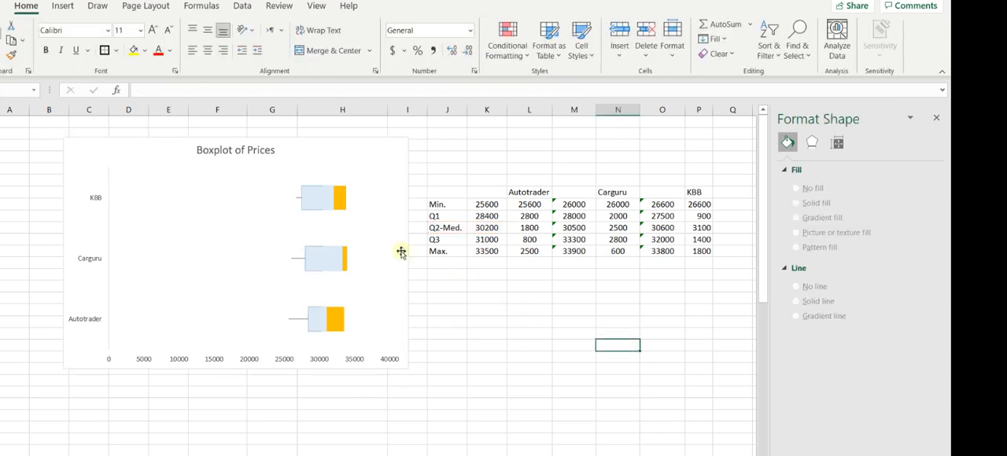
Check the border settings of the Q3 series, including its line width.
click(321, 209)
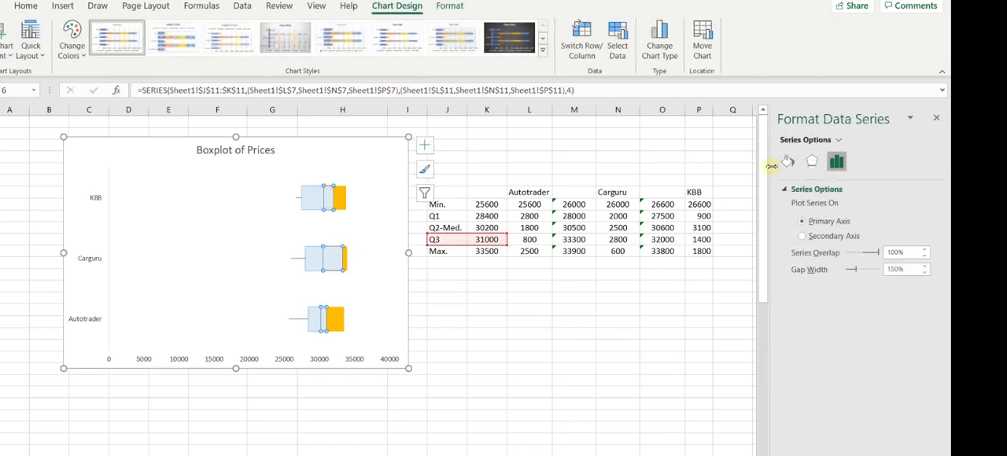
click(788, 161)
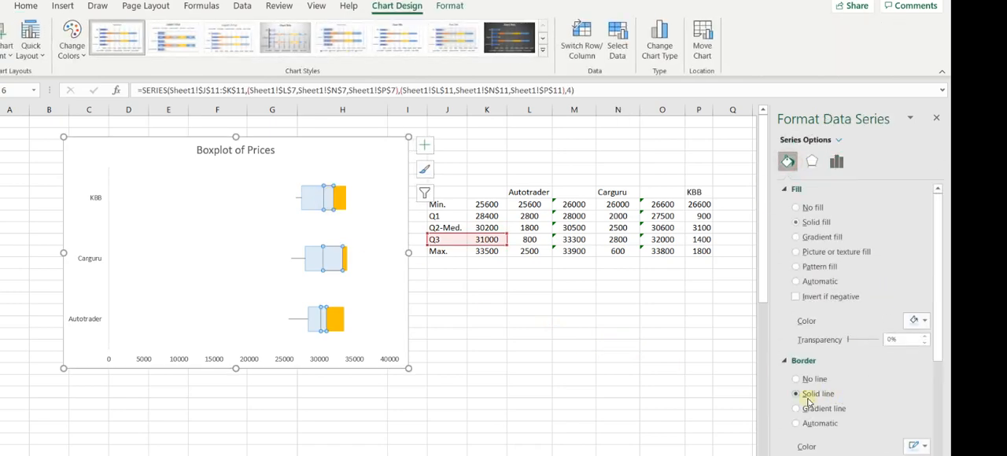
scroll(872, 399, down, 2)
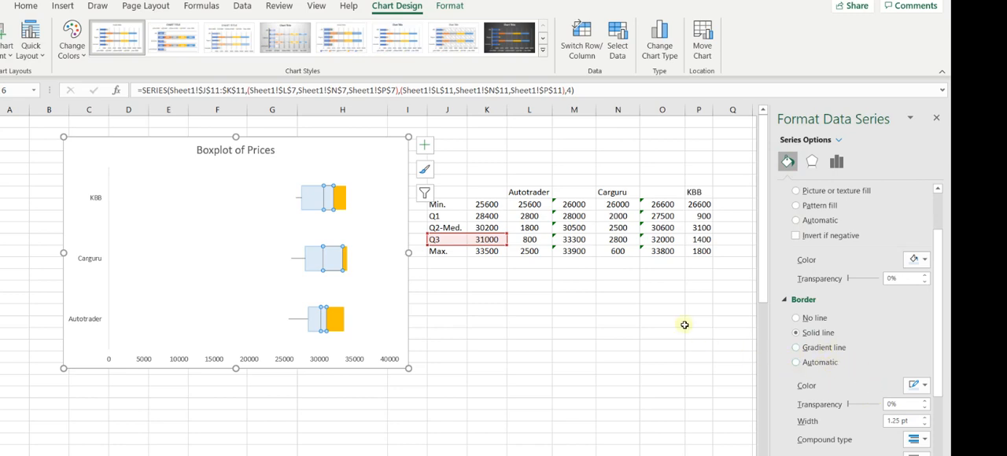
Increase the border width of the Q3 series in the boxplot.
click(446, 308)
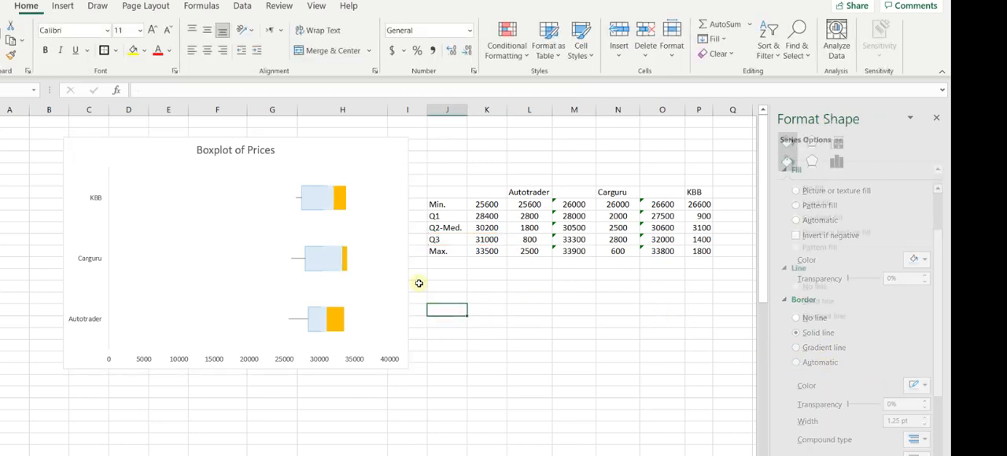
click(330, 199)
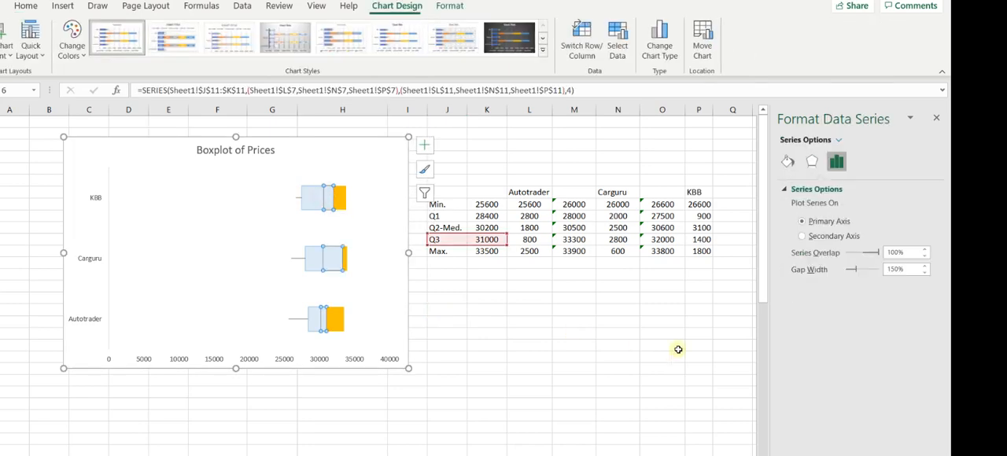
click(784, 161)
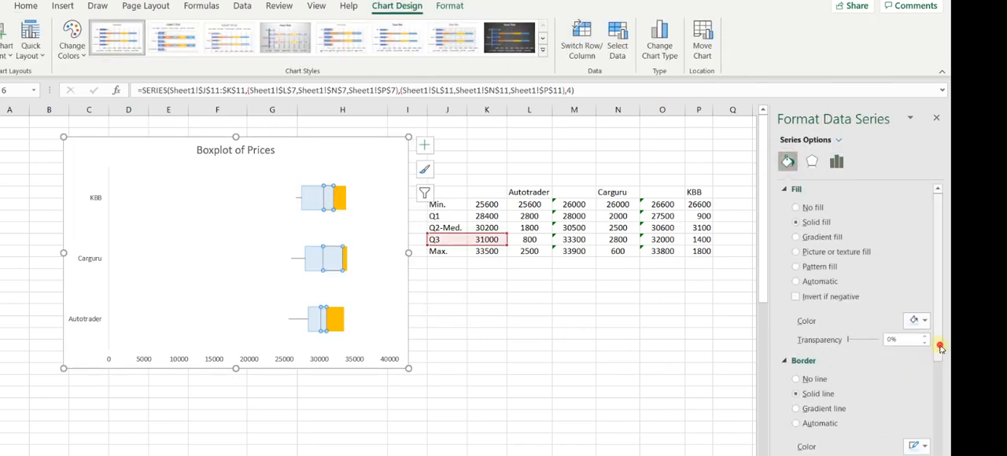
scroll(936, 370, down, 3)
click(927, 369)
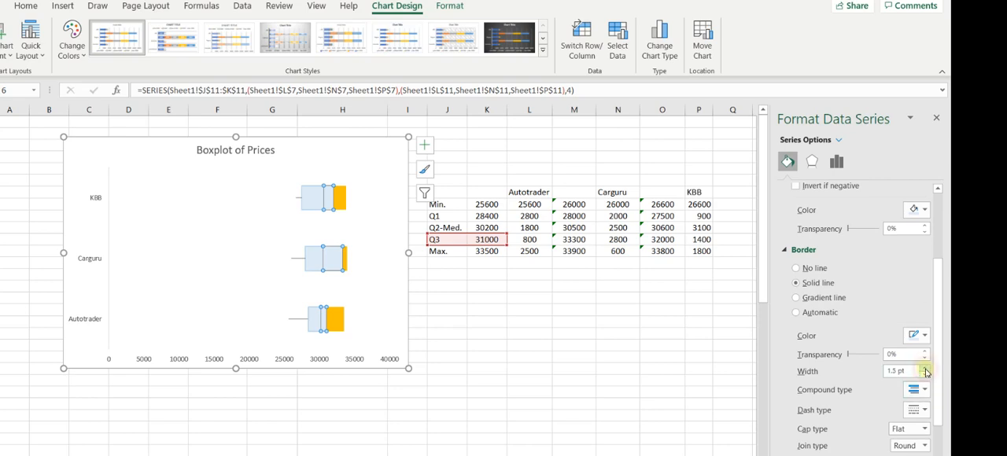
click(927, 372)
click(927, 372)
click(570, 348)
Change the solid border color of the Q2-Med. series to black.
click(324, 203)
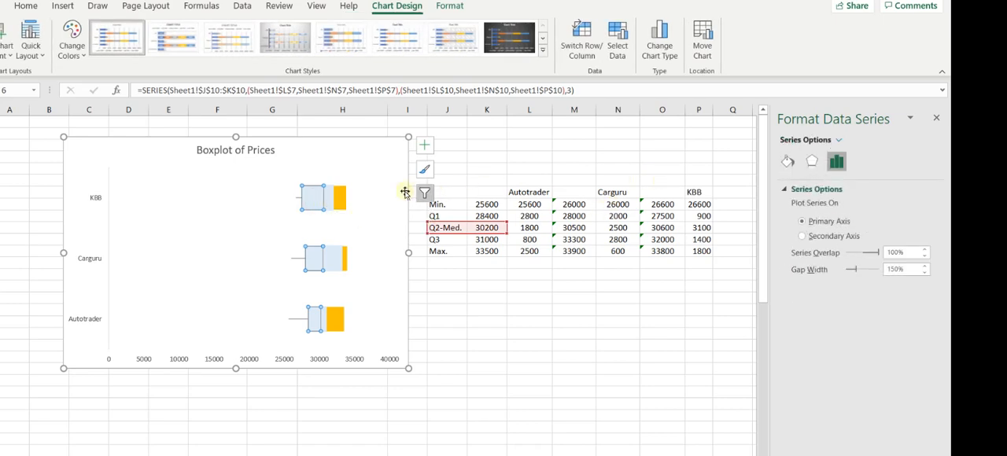
click(787, 162)
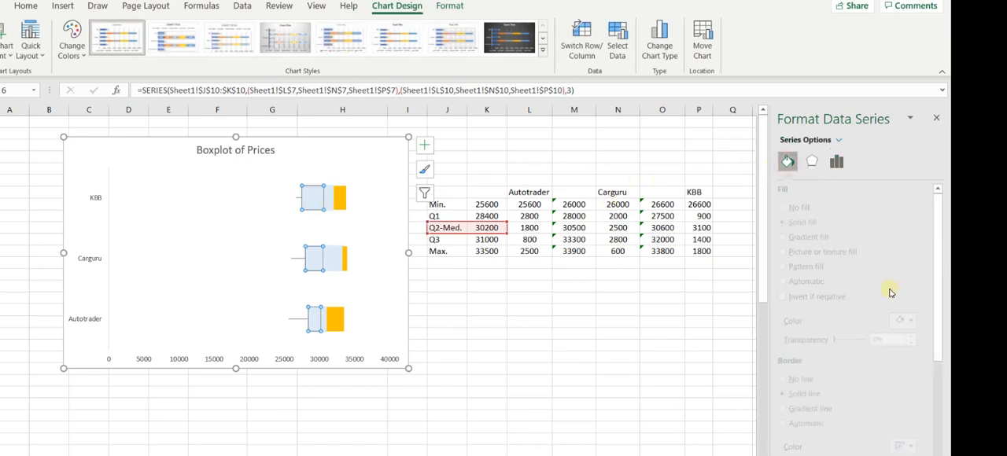
click(937, 408)
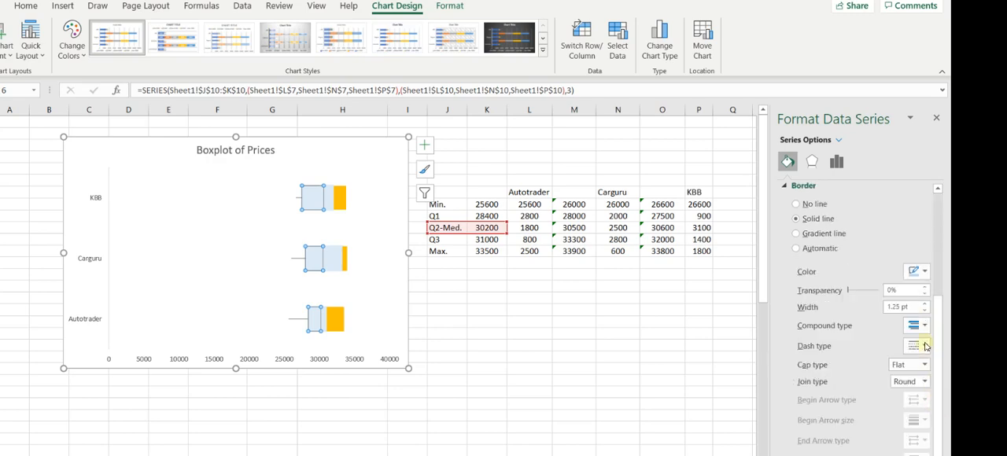
click(917, 271)
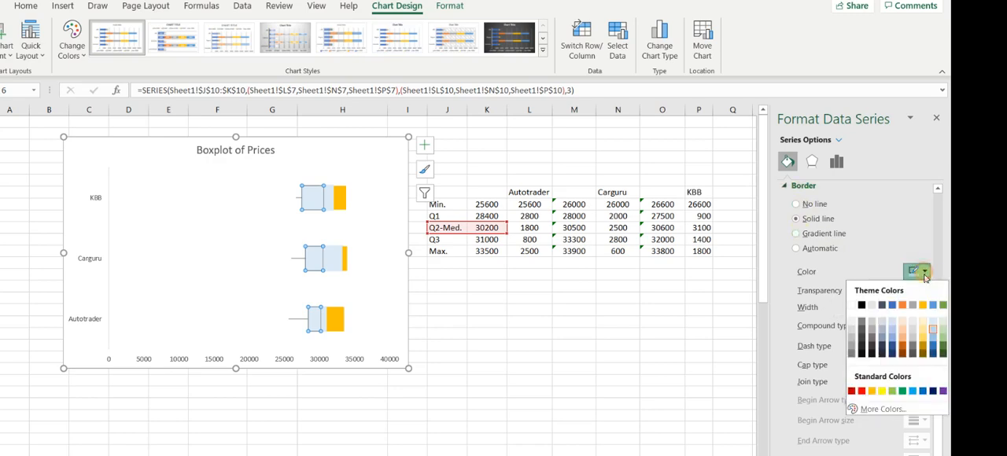
click(861, 306)
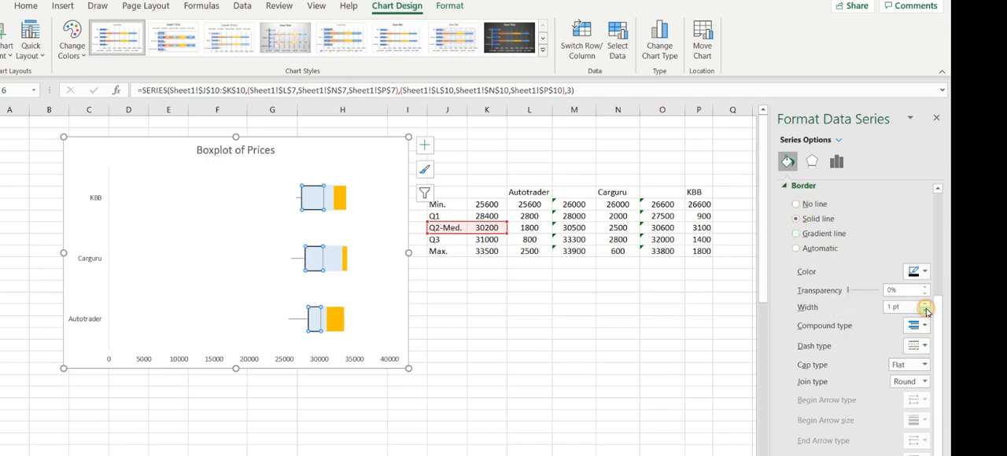
click(548, 297)
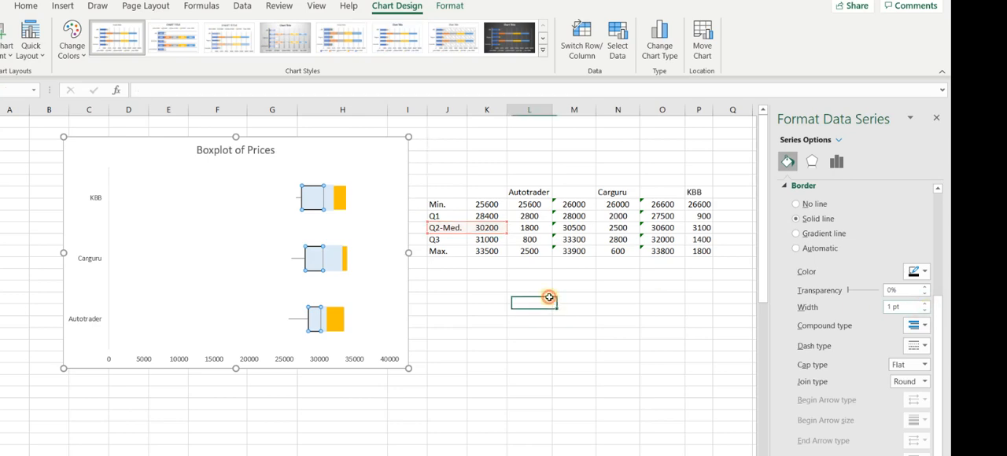
Color the border of the Q3 series black and reduce its line width.
click(329, 203)
click(788, 161)
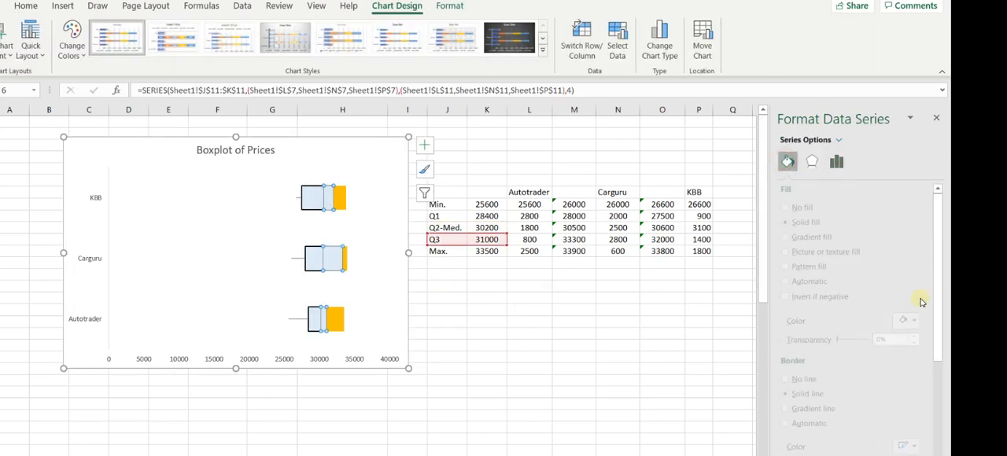
click(916, 447)
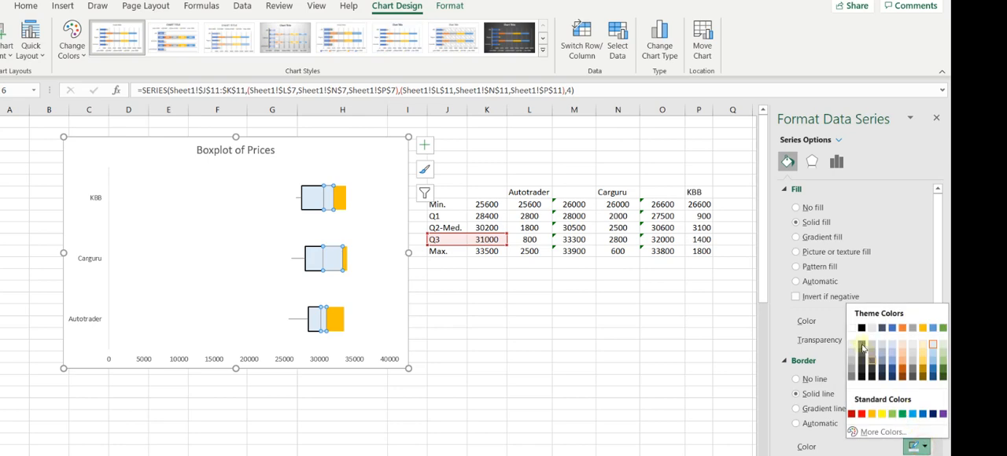
click(861, 327)
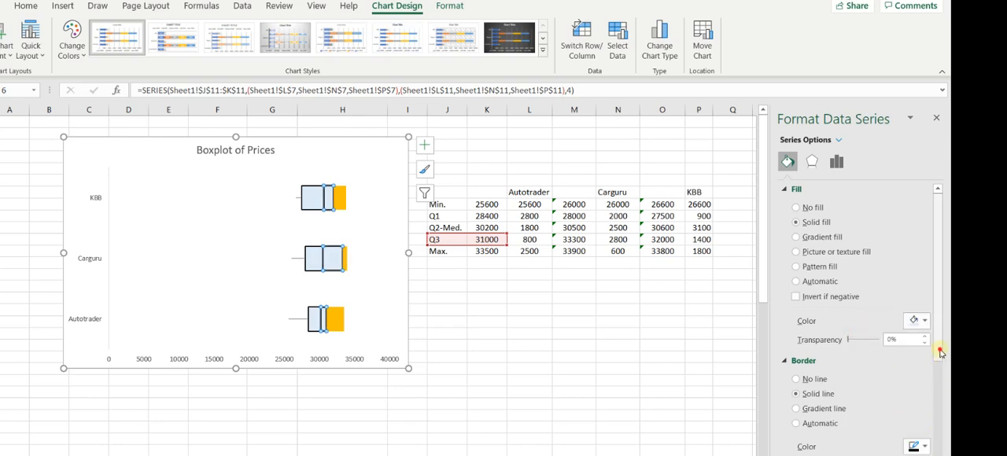
drag(941, 353, 940, 405)
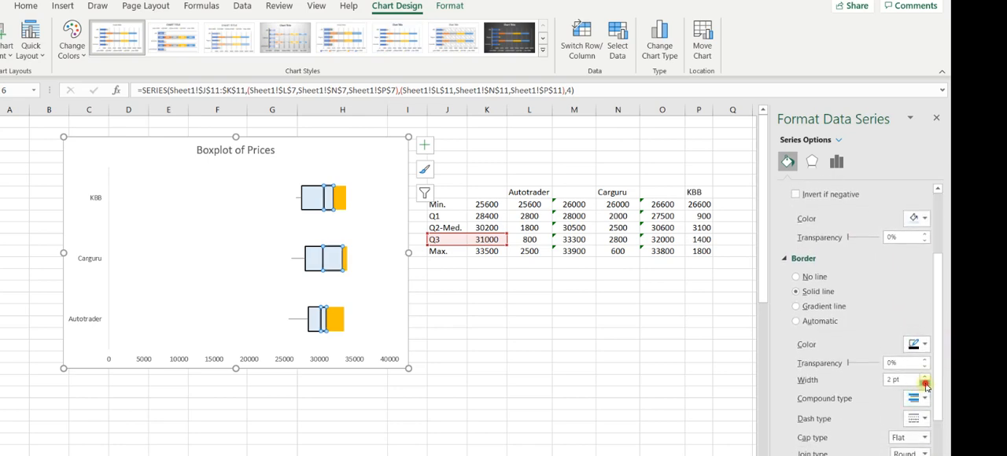
click(926, 381)
click(925, 381)
click(528, 343)
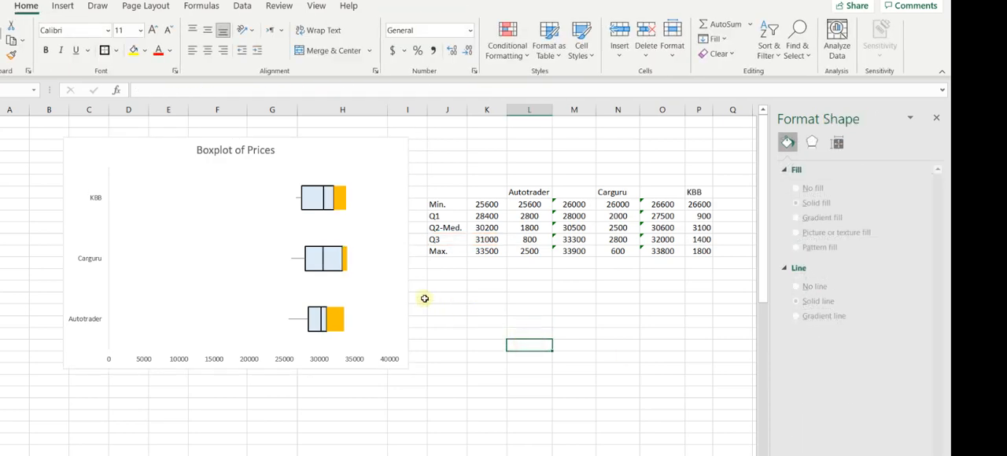
Set the orange Max. series to No fill and close its formatting options.
click(341, 204)
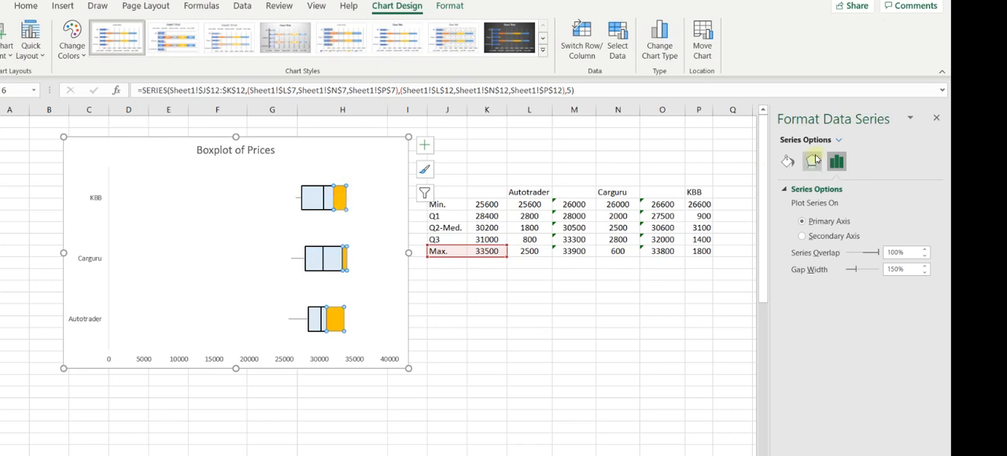
click(788, 161)
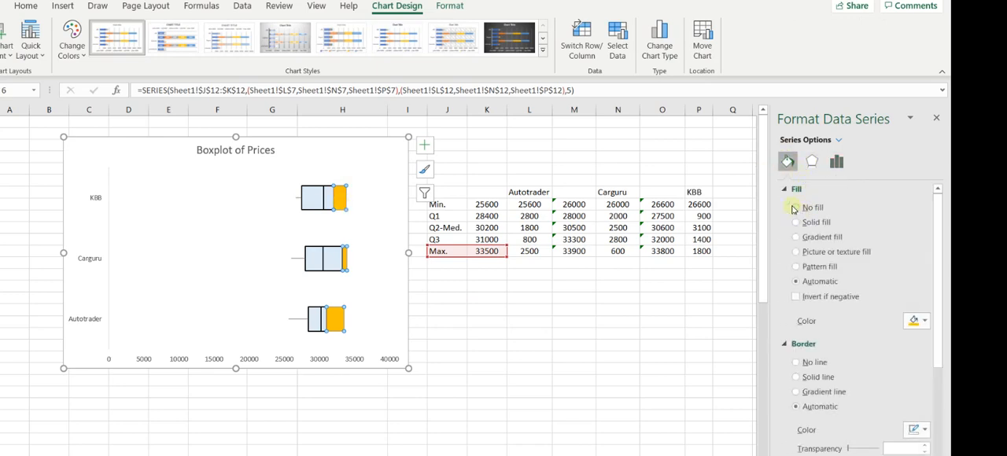
click(797, 208)
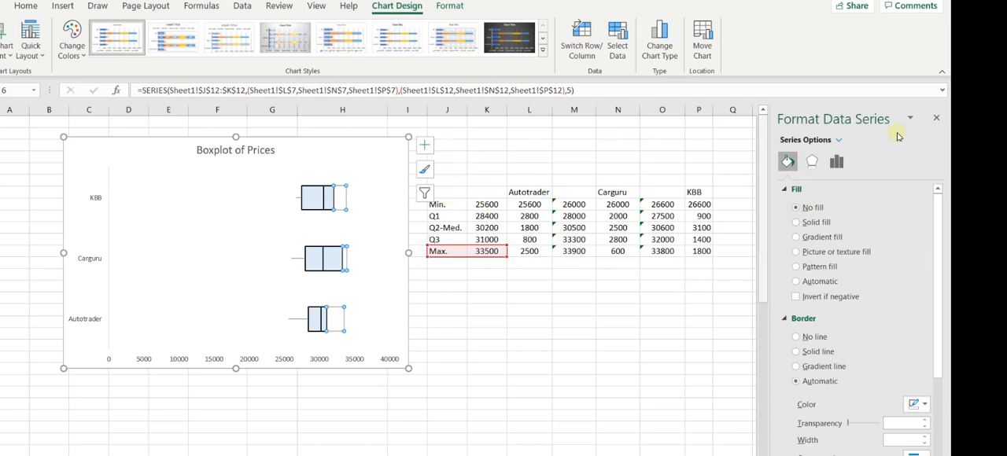
click(938, 117)
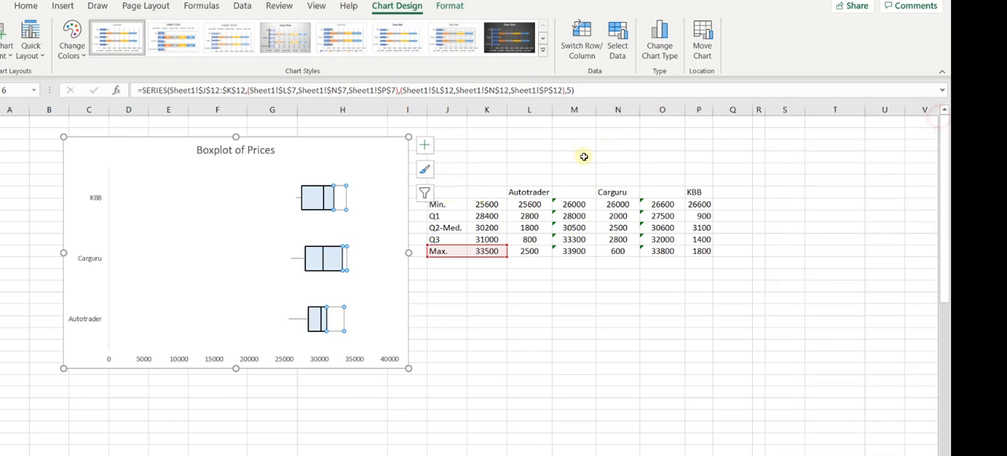
Add error bars to the Max. series with Minus direction, No Cap end style and an error amount of 100 percent.
click(423, 147)
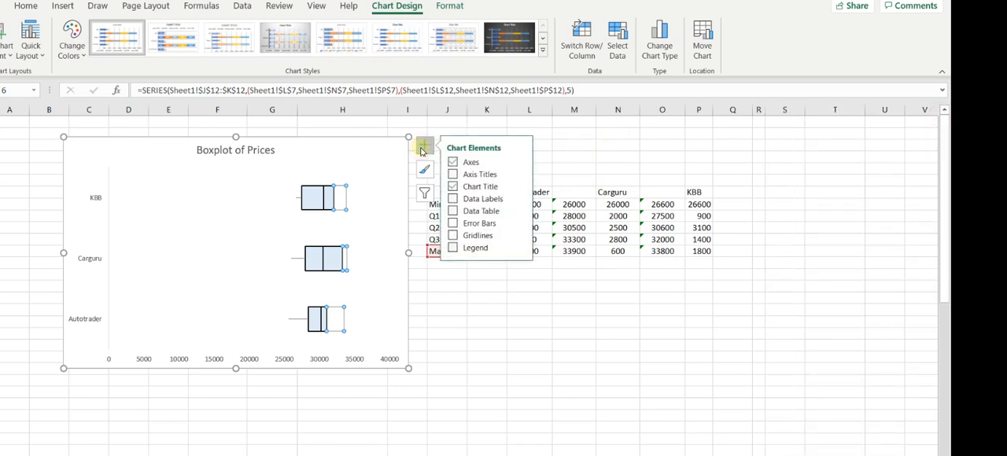
click(452, 224)
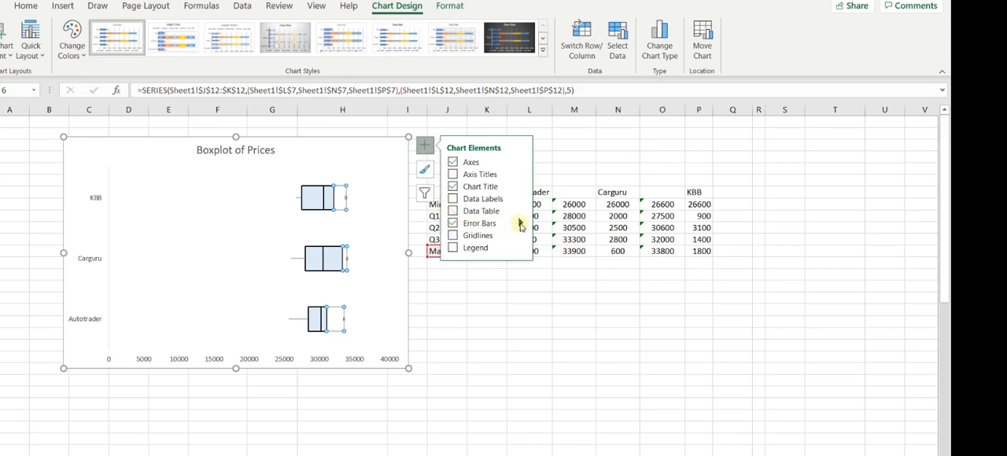
click(520, 223)
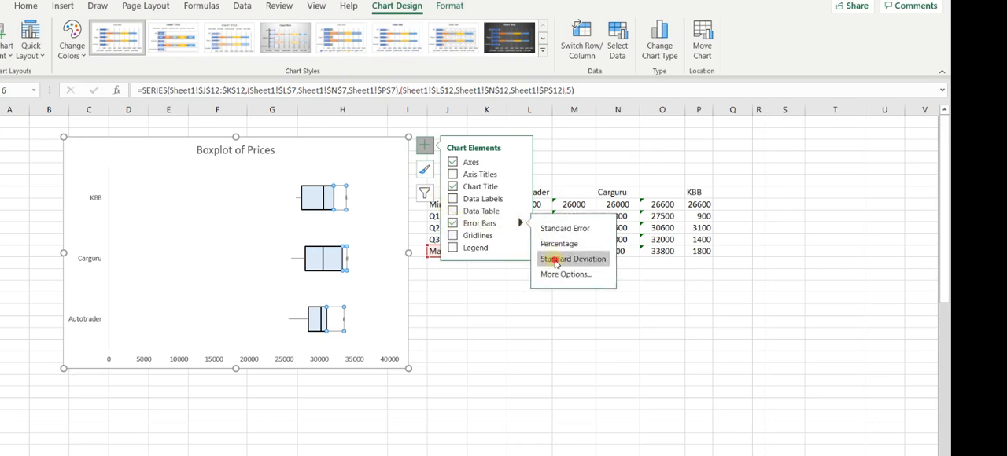
click(563, 275)
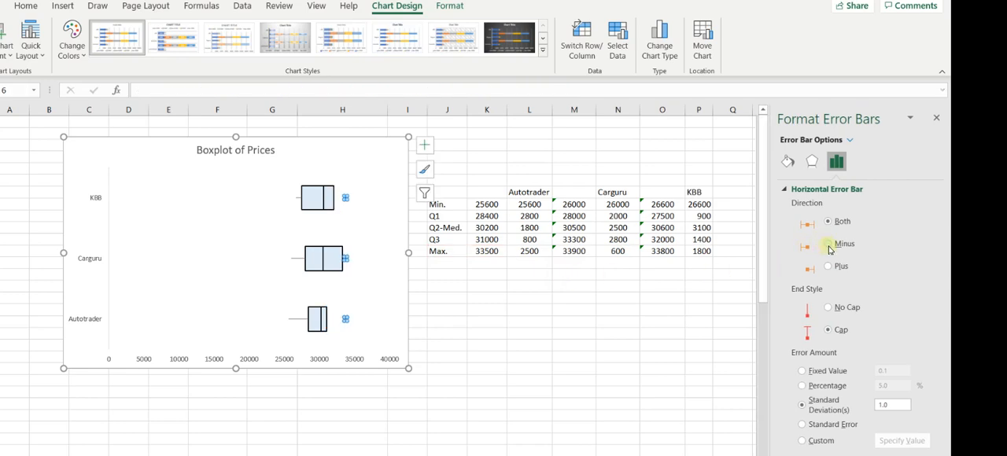
click(831, 246)
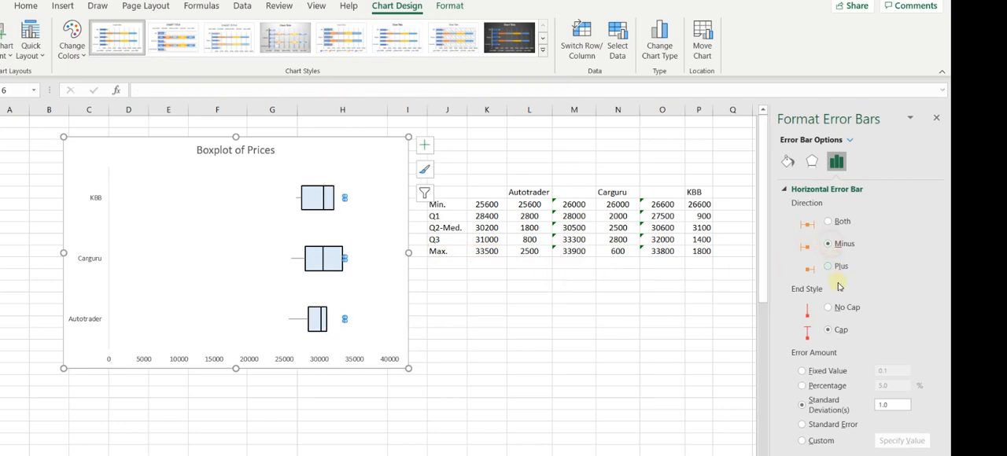
click(829, 310)
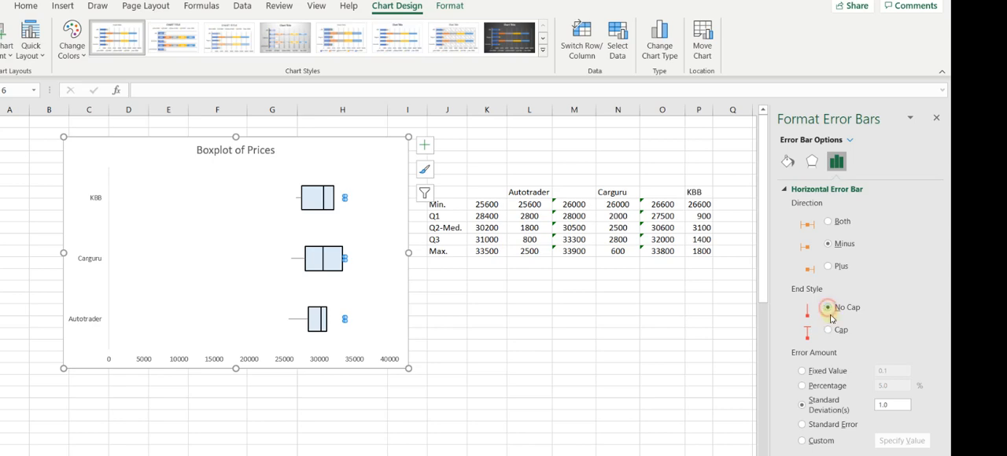
click(802, 386)
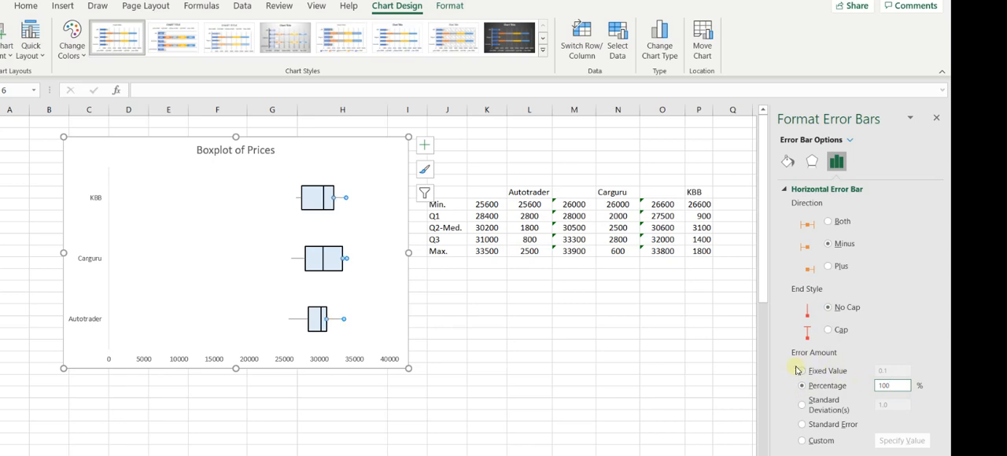
click(577, 309)
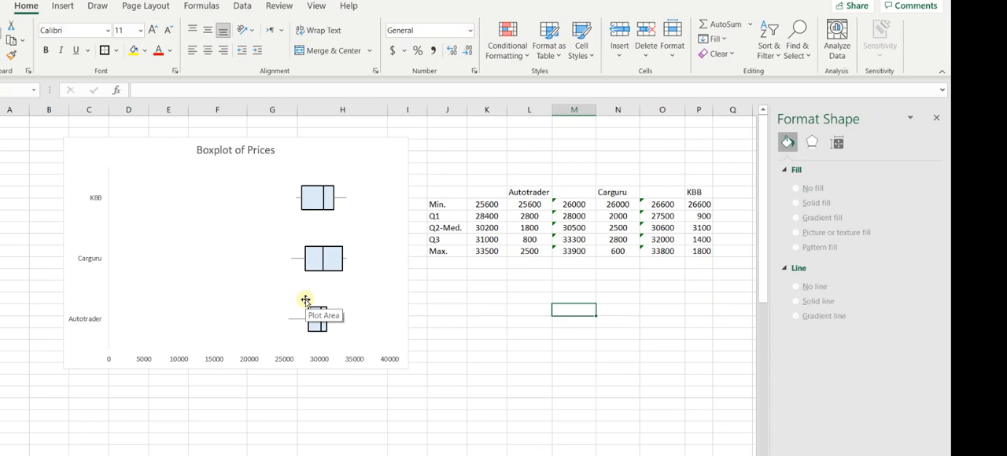
Set the horizontal price axis to a maximum bound of 22000 and a major unit of 2000.
click(288, 361)
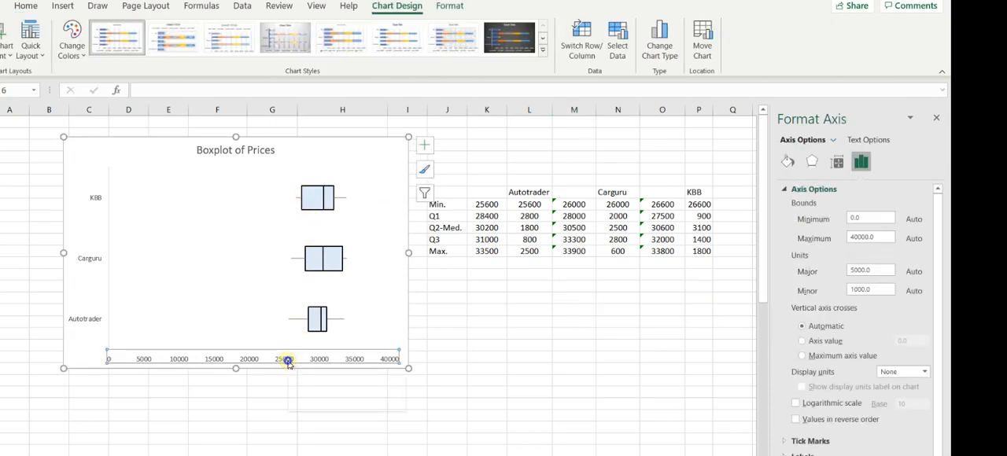
right_click(288, 361)
click(351, 351)
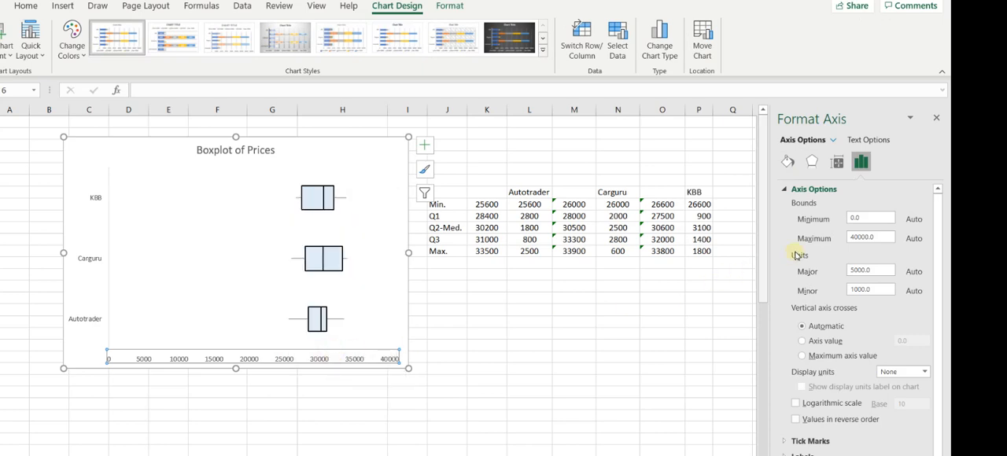
drag(881, 237, 825, 237)
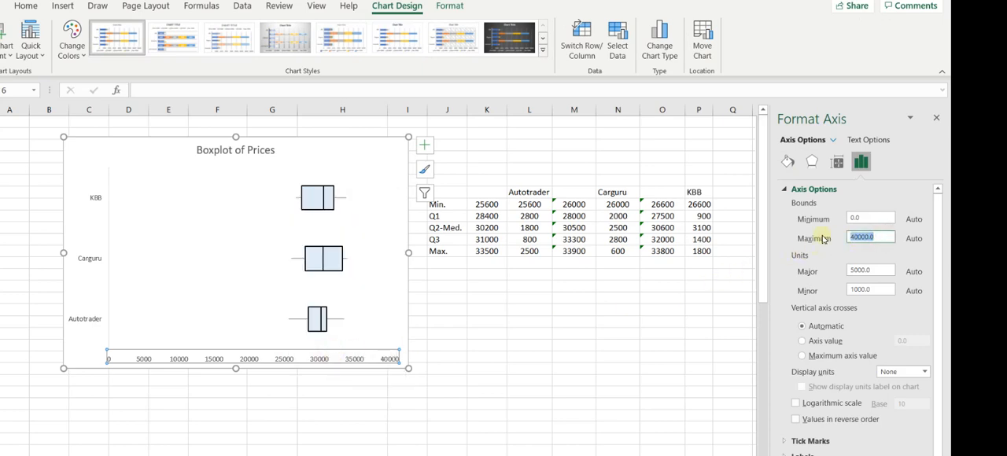
text(3)
double_click(867, 269)
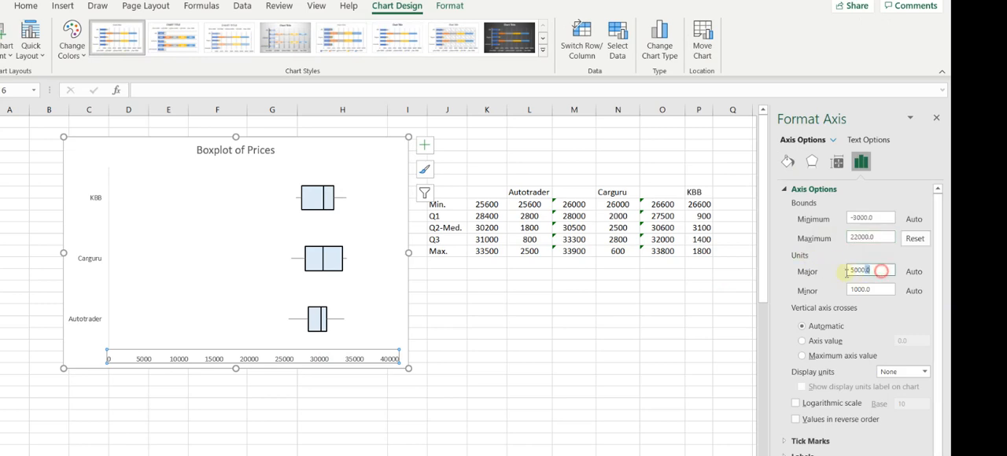
text(2)
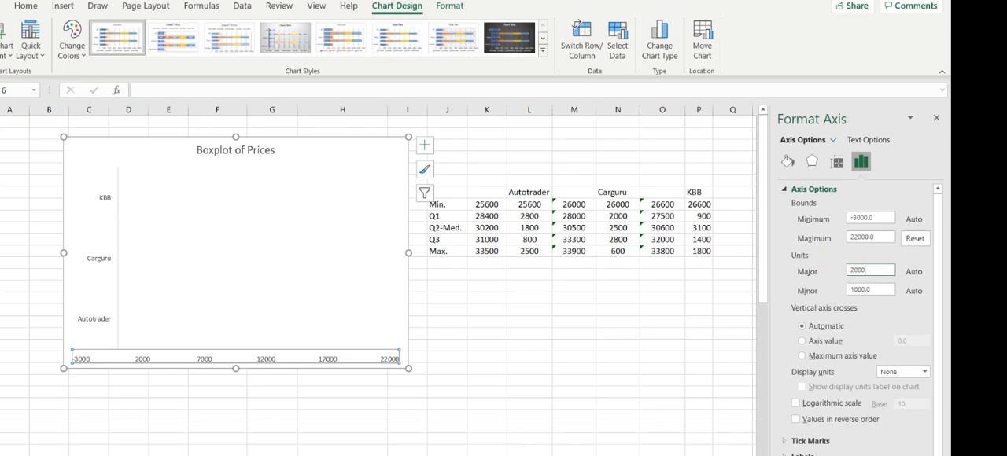
key(Return)
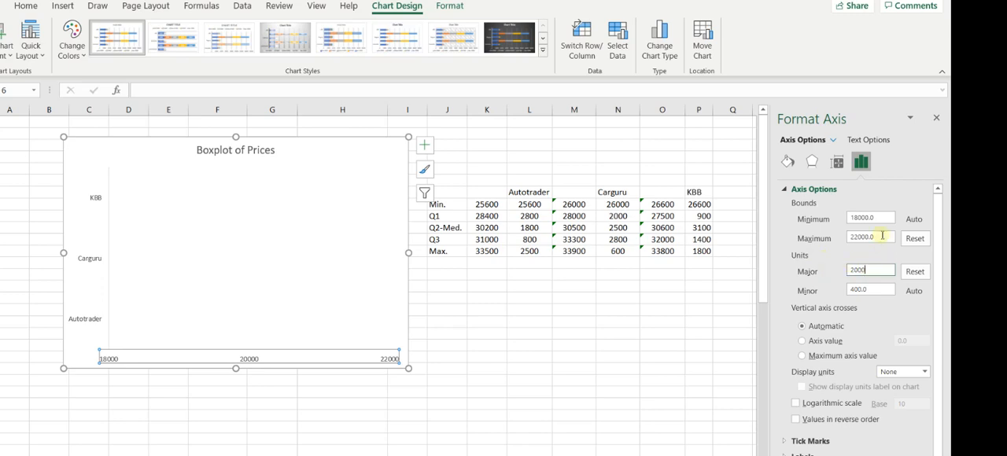
Set the horizontal price axis bounds to a minimum of 22000 and a maximum of 36000.
drag(884, 222, 829, 218)
text(2200)
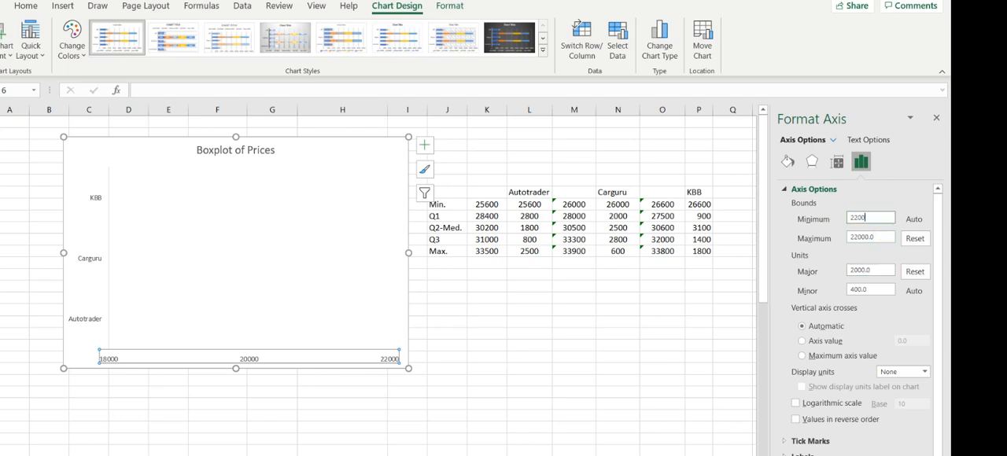
text(0)
double_click(874, 239)
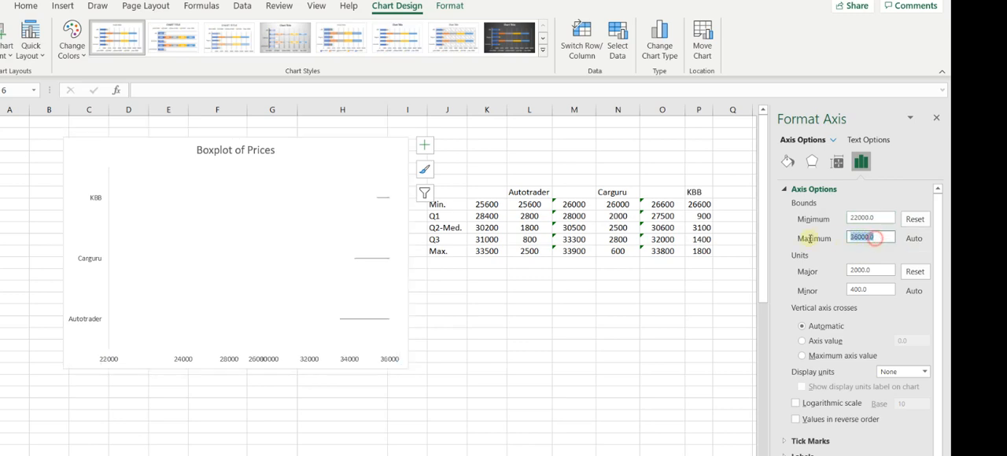
text(36)
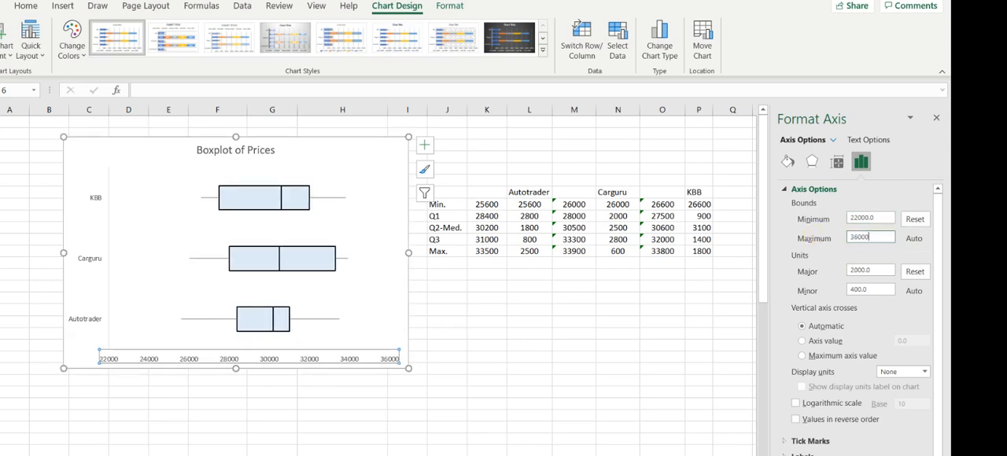
text(000)
key(Return)
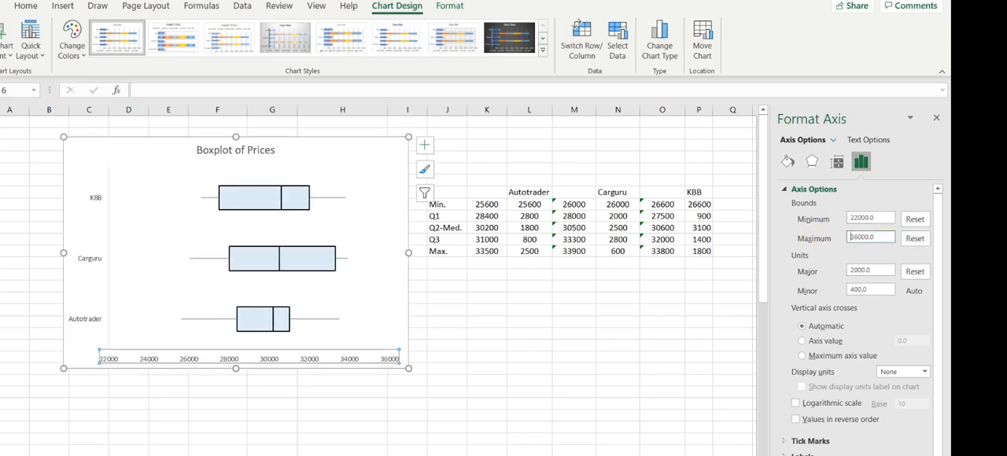
click(558, 310)
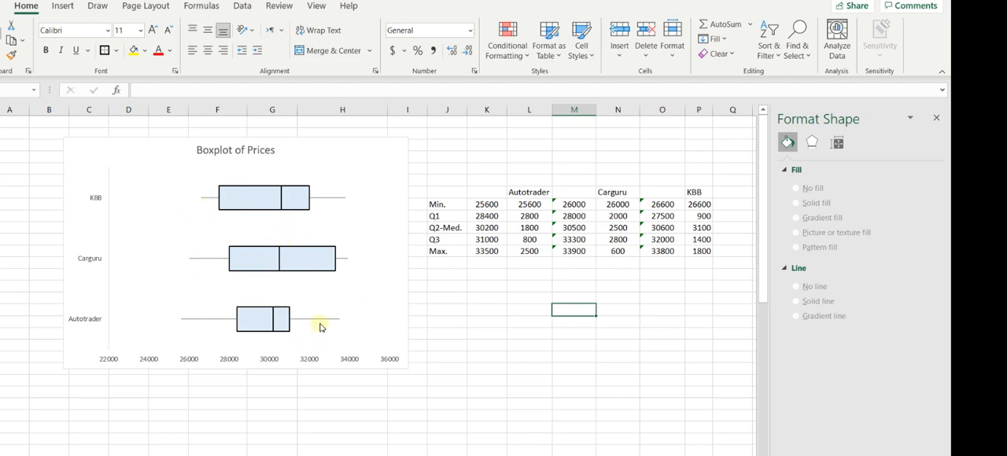
Set the minimum bound of the horizontal price axis to 24000.
mouse_move(320, 328)
click(149, 359)
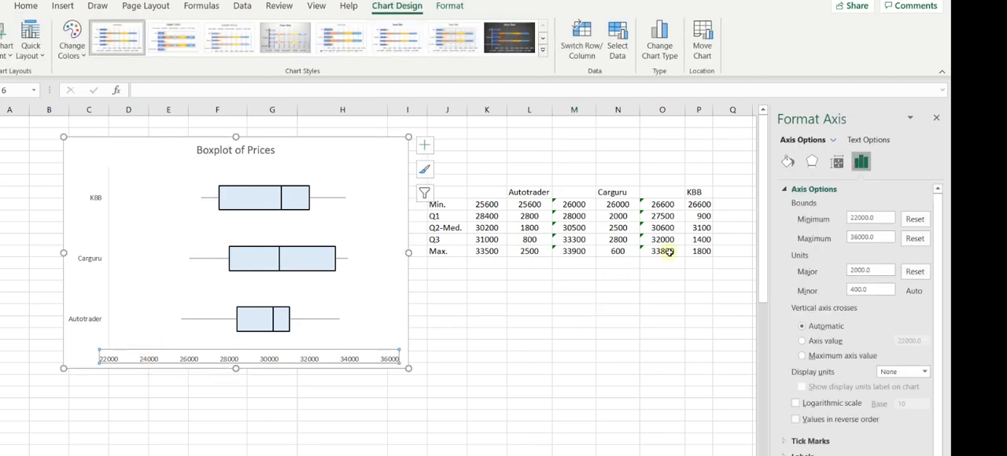
double_click(883, 218)
text(2)
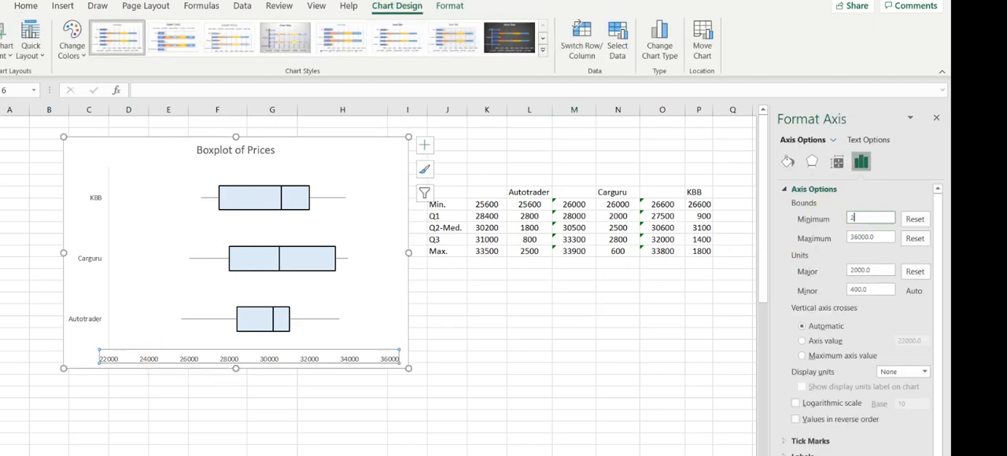
key(Return)
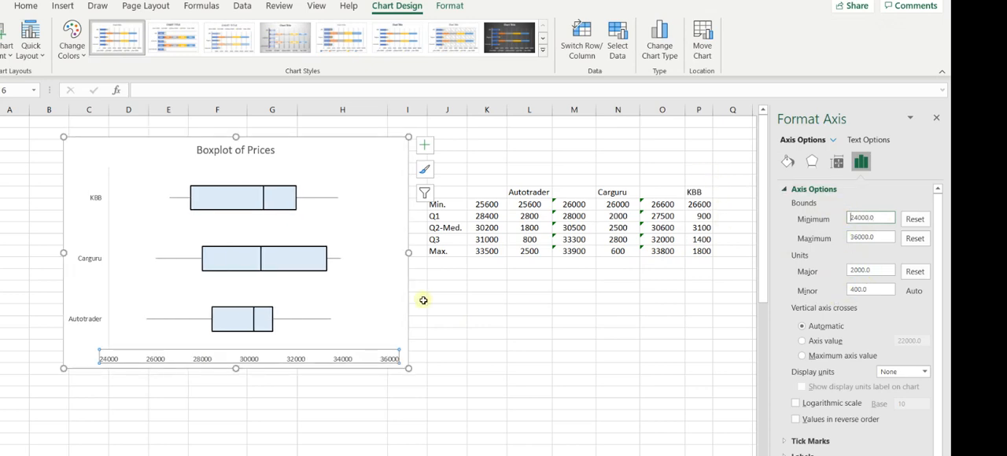
click(339, 301)
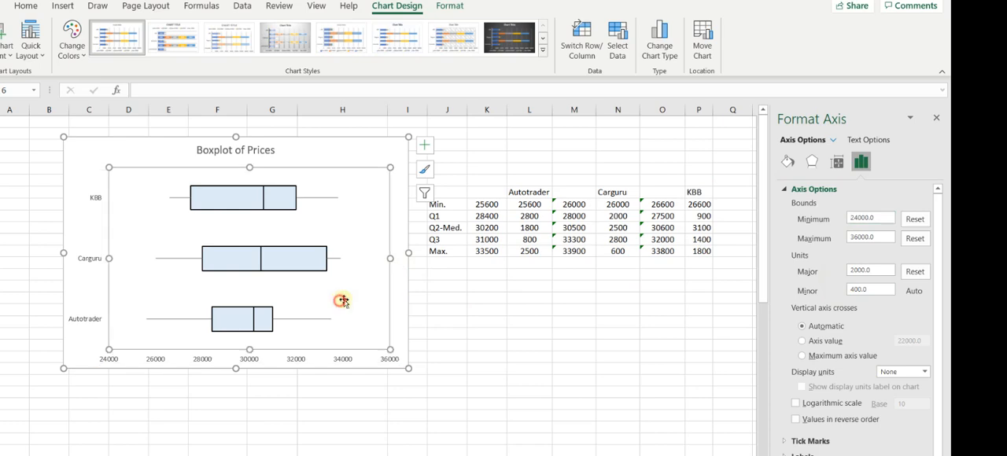
Open the horizontal error bar options for the Max. series whiskers and set the error percentage to 50.
click(307, 319)
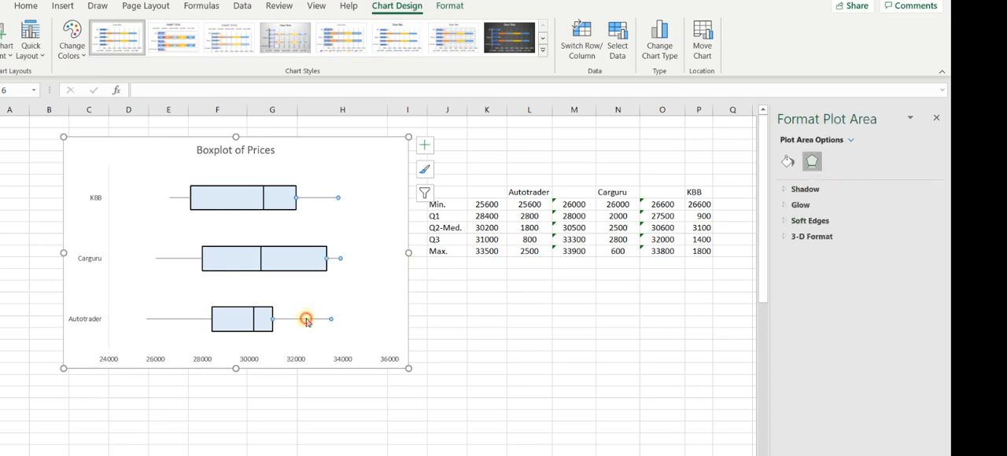
click(788, 161)
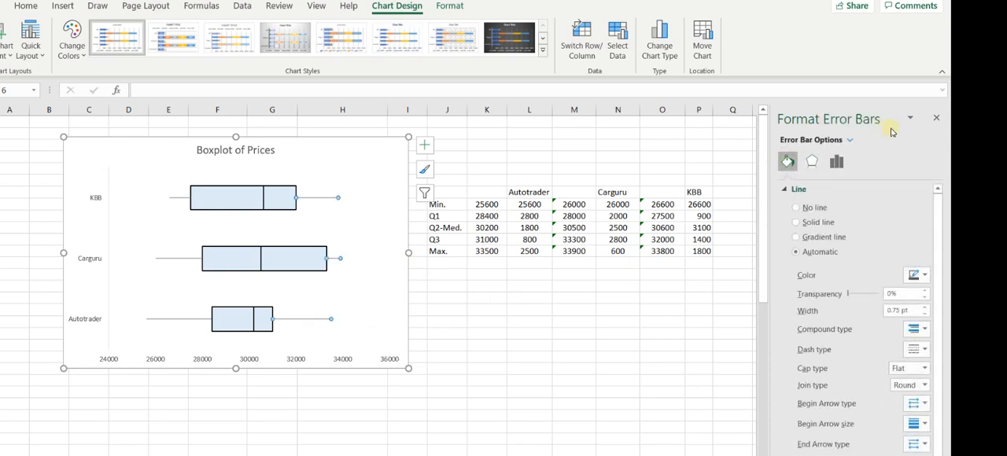
click(937, 118)
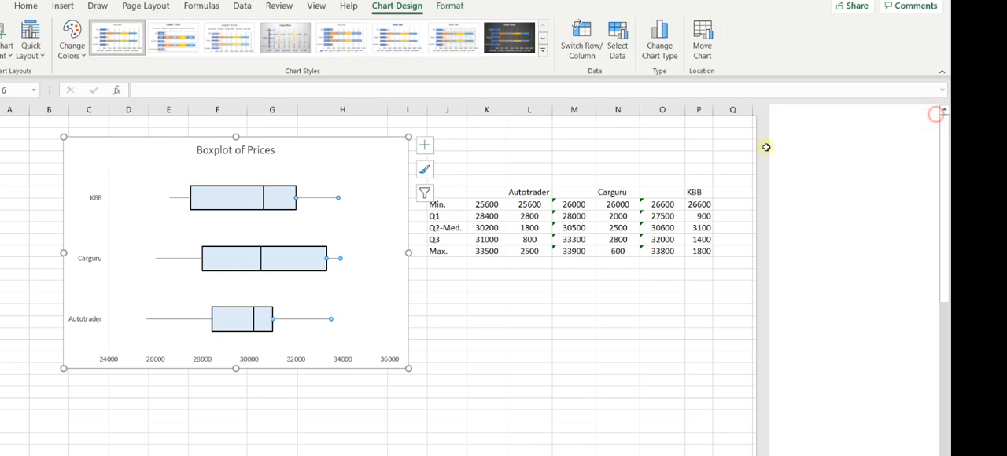
click(425, 146)
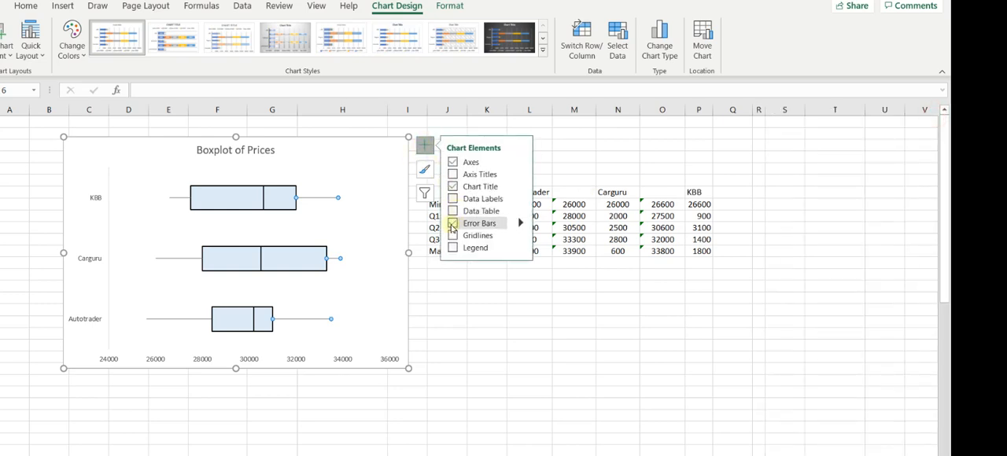
click(517, 224)
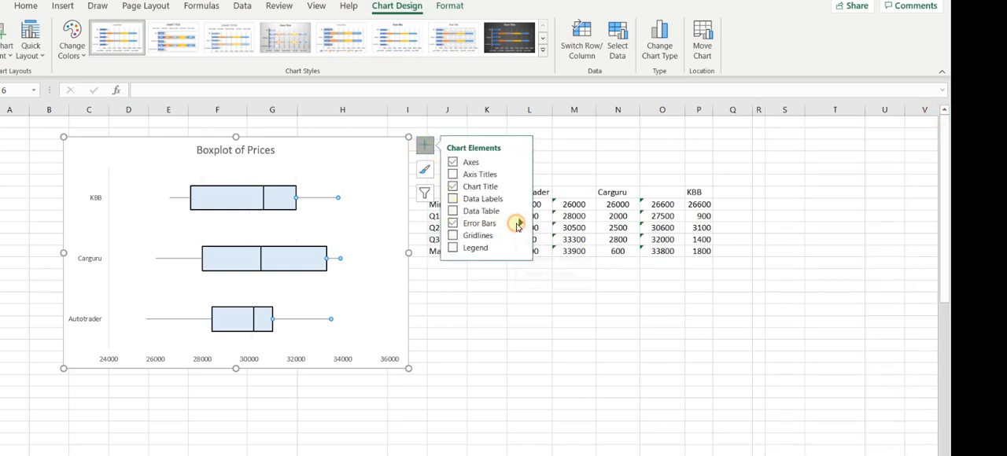
click(563, 273)
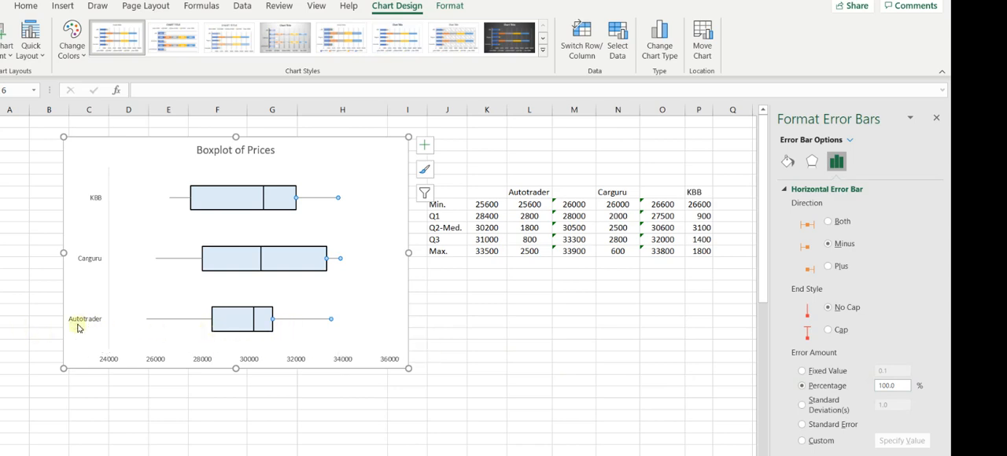
drag(896, 387, 868, 388)
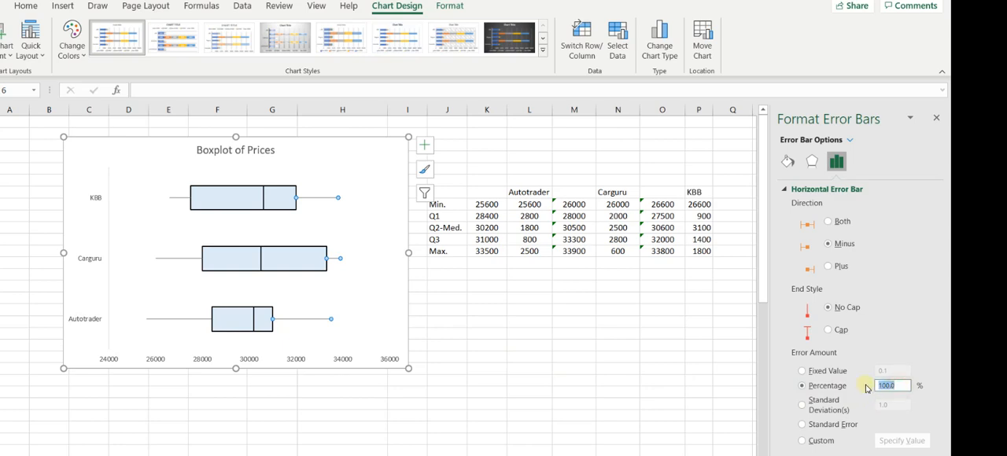
text(50)
key(Return)
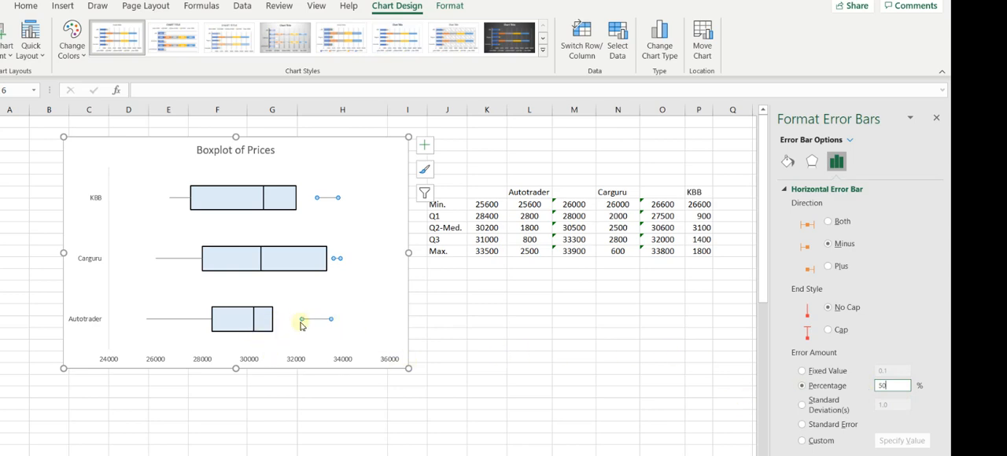
Set the error percentage of the Max. series whiskers to 100 and deselect the chart.
mouse_move(273, 324)
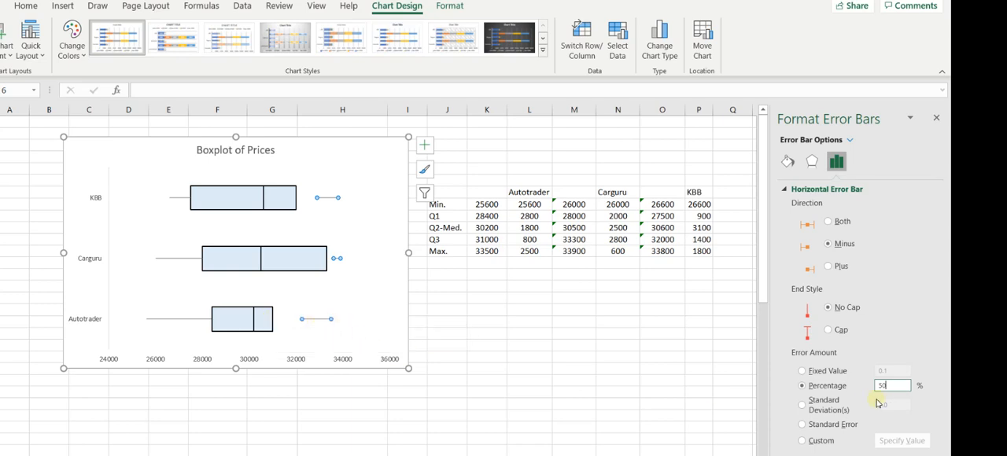
drag(895, 385, 868, 381)
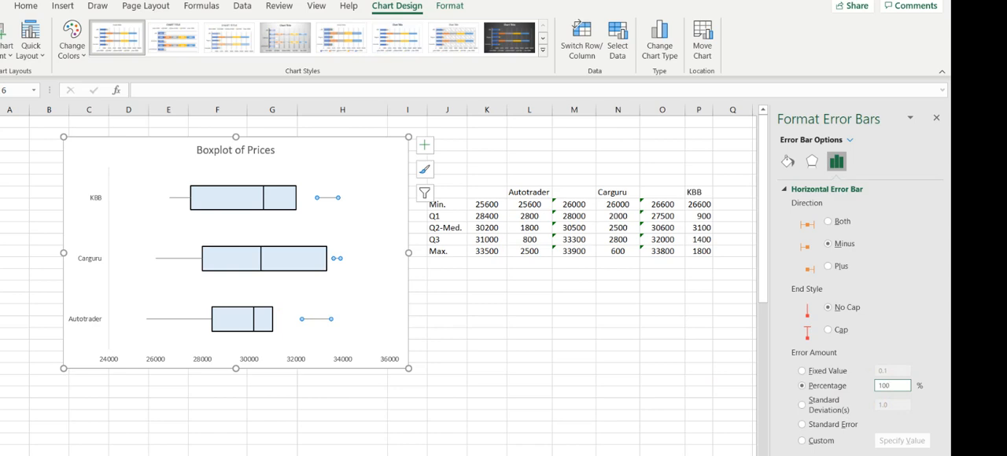
key(Return)
click(384, 291)
click(483, 343)
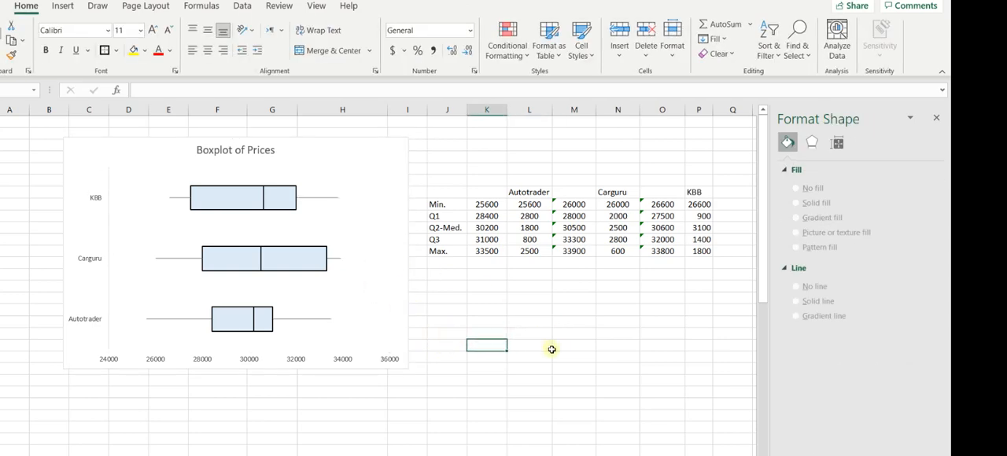
Move the chart directly below the summary statistics table and change the first Autotrader price to 26000.
mouse_move(409, 137)
mouse_down()
mouse_move(336, 174)
mouse_move(327, 230)
mouse_move(443, 308)
mouse_move(632, 288)
mouse_move(656, 274)
mouse_up()
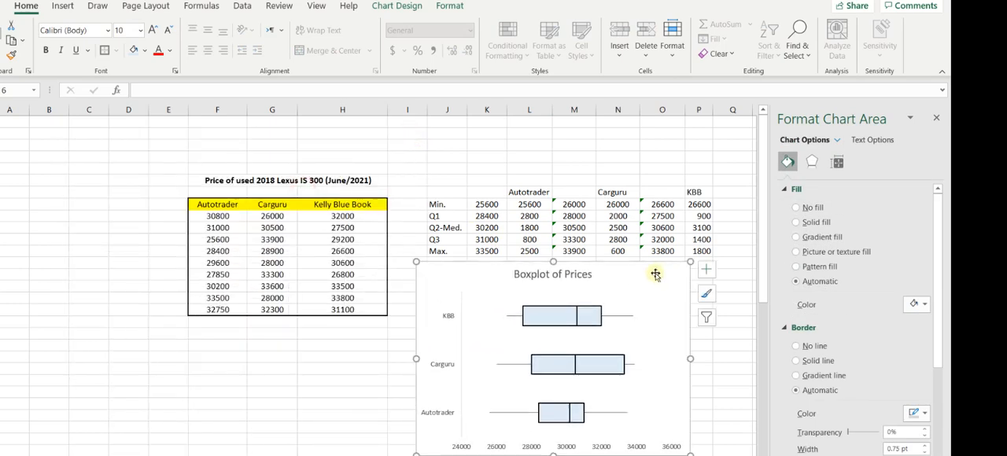
scroll(654, 274, down, 1)
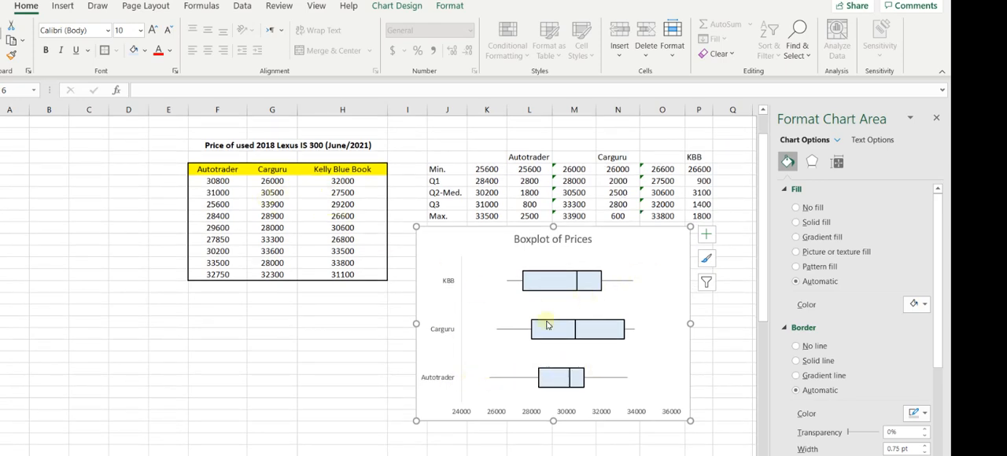
click(219, 181)
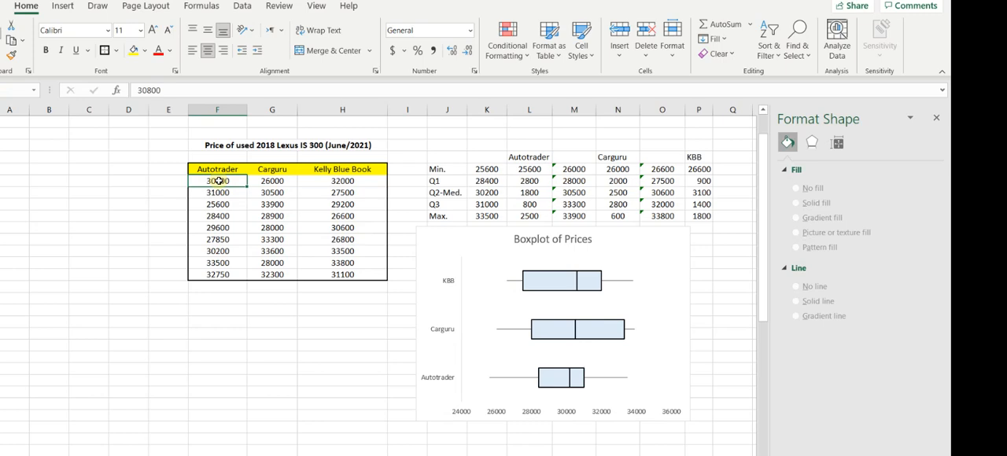
text(26000)
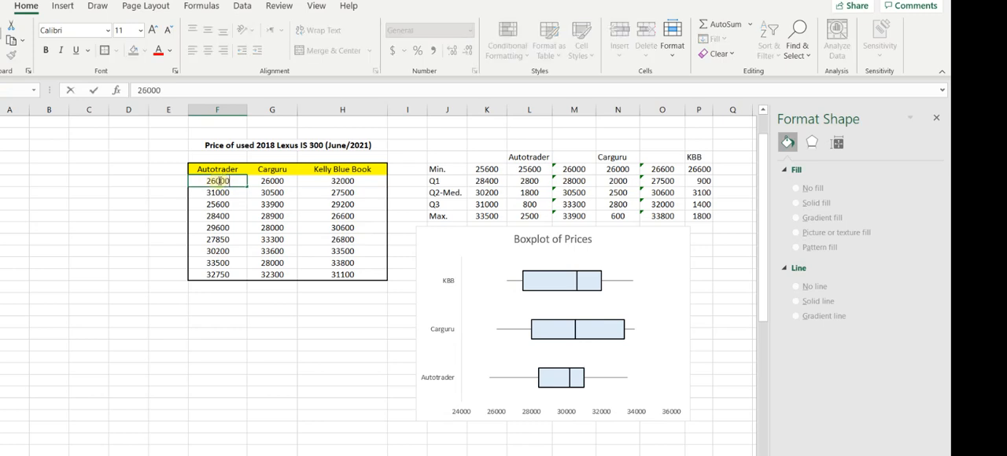
key(Return)
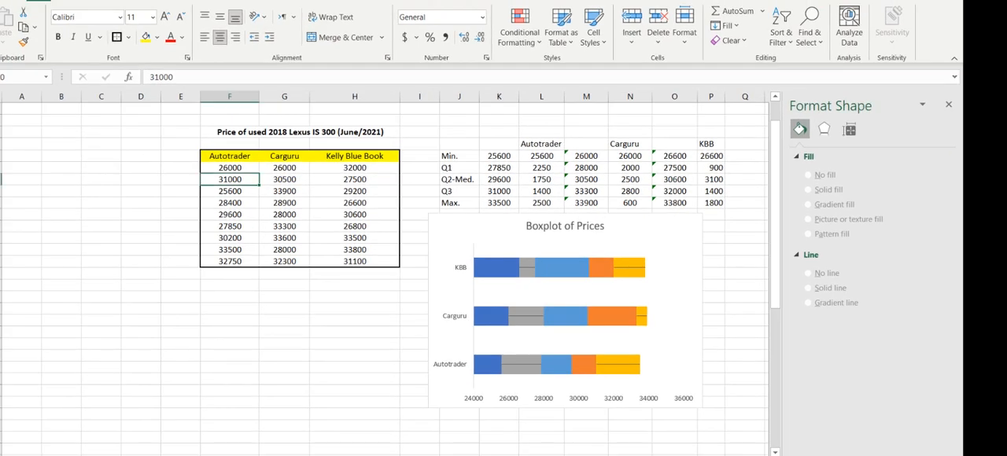
Undo the Autotrader price edit along with the preceding chart move and error percentage change.
key(ctrl+z)
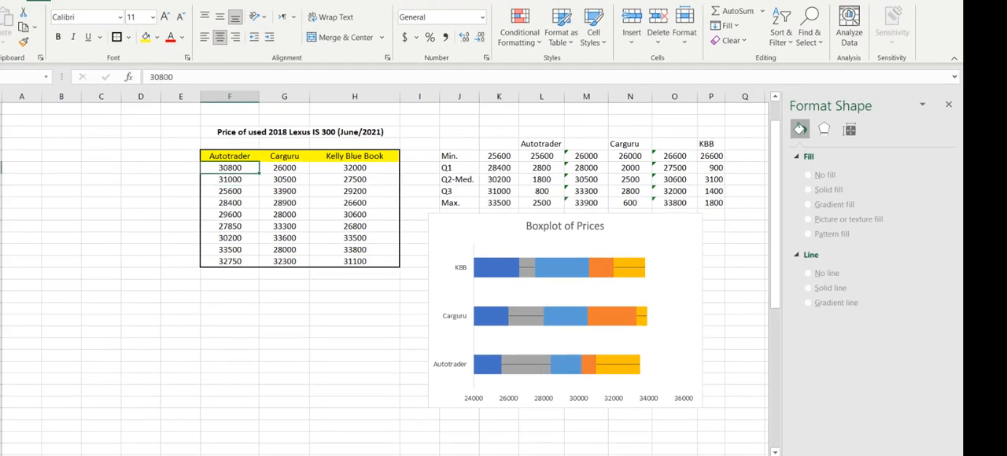
click(948, 105)
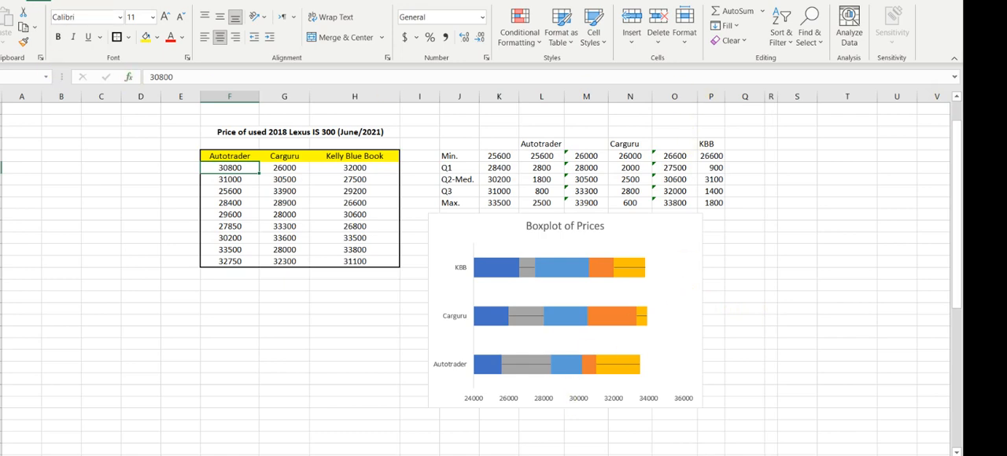
key(ctrl+z)
key(ctrl+z)
key(ctrl+z)
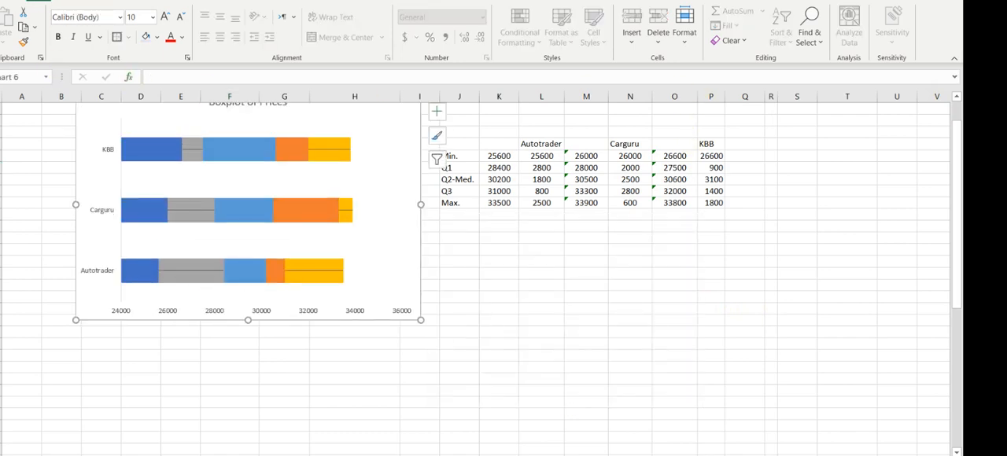
click(537, 279)
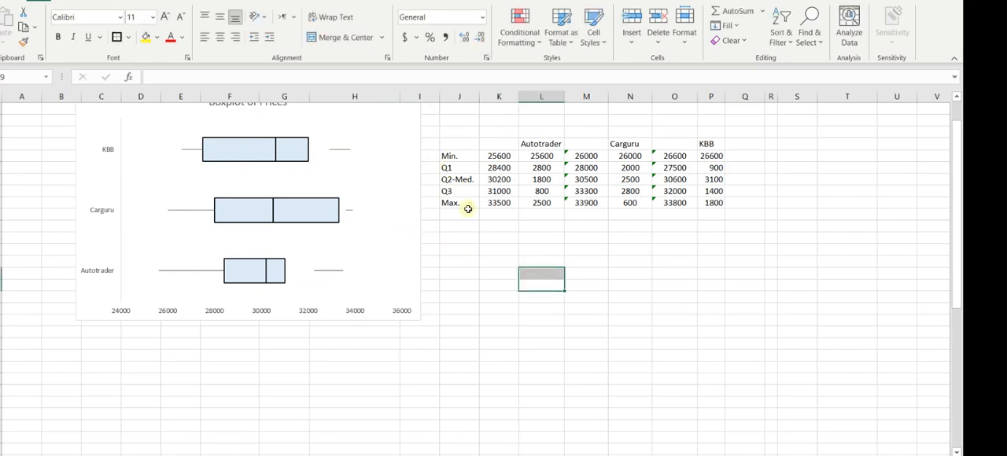
scroll(466, 206, up, 1)
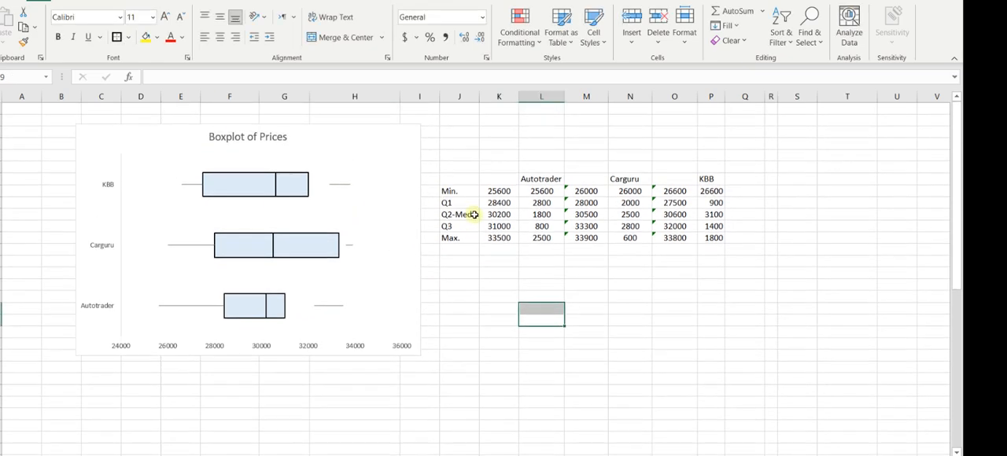
Format the Max. series error bars with an error amount of 100 percent and deselect the chart.
click(326, 308)
right_click(327, 307)
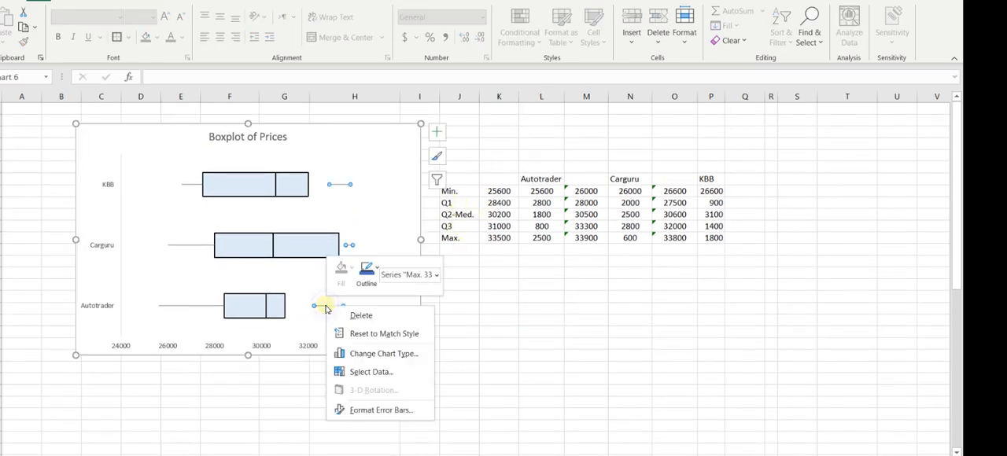
click(381, 410)
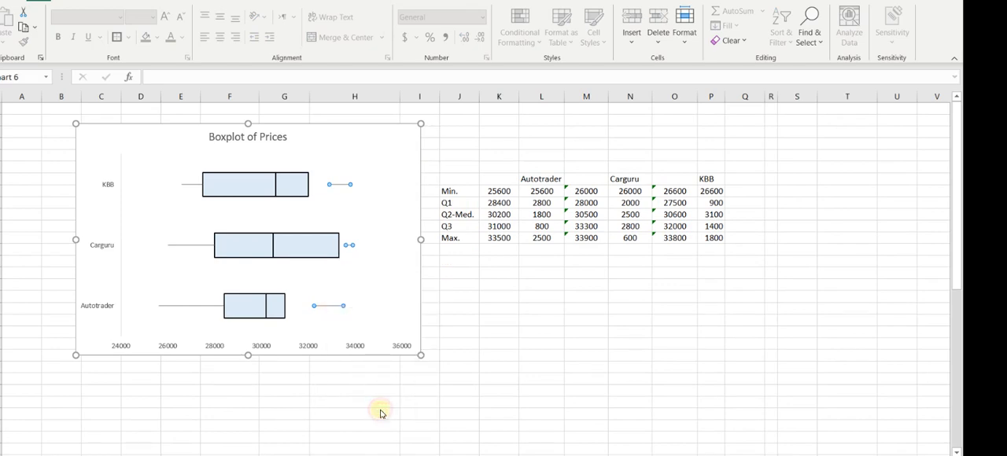
double_click(917, 372)
text(100)
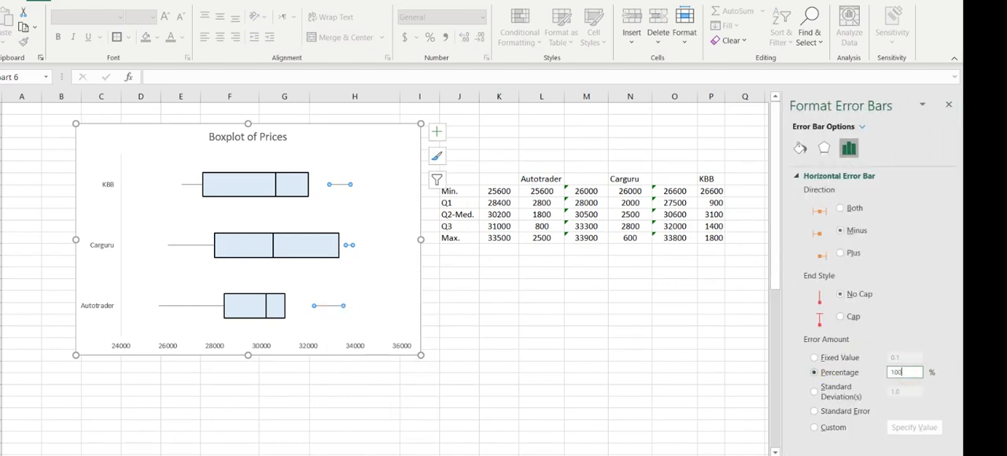
key(Return)
click(547, 355)
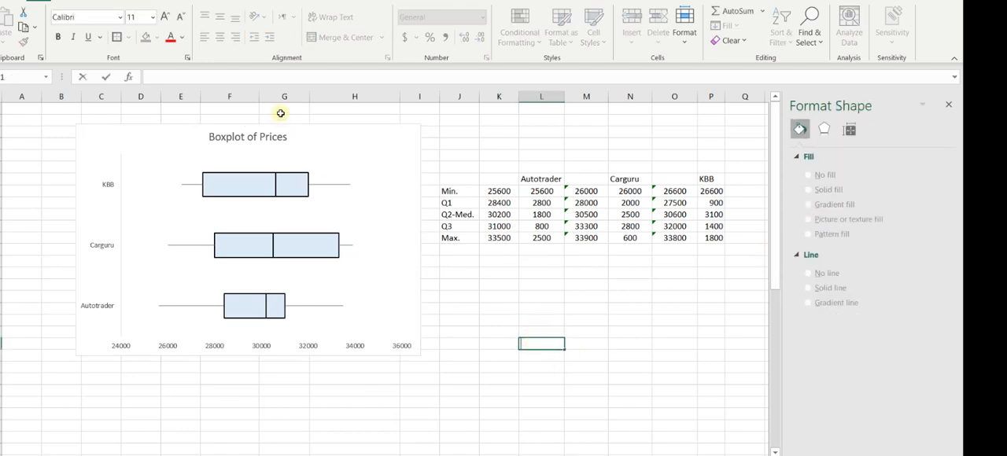
Move the box plot chart directly beside the source price table so the table is uncovered, and close the formatting pane.
drag(326, 133, 649, 122)
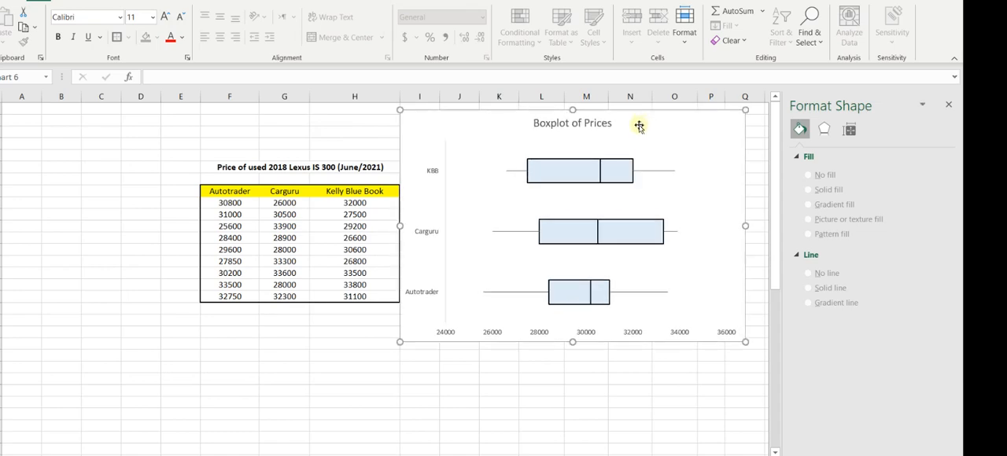
click(234, 202)
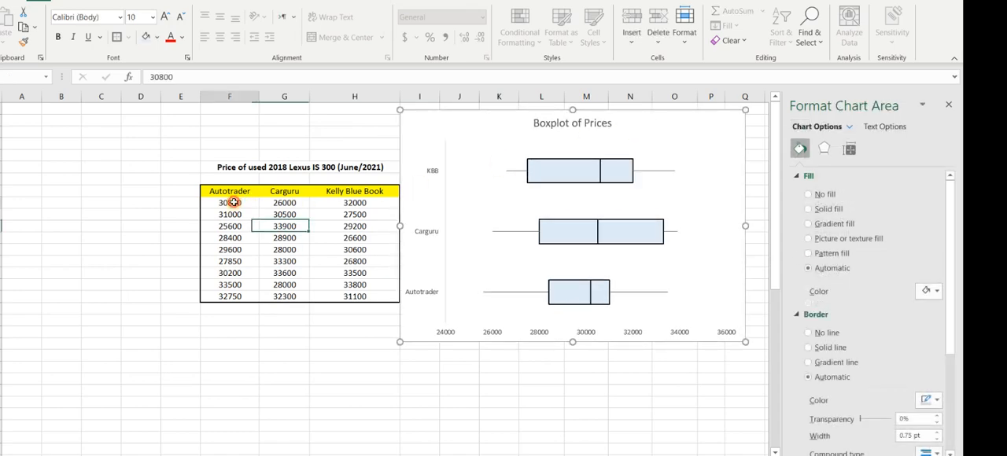
click(105, 308)
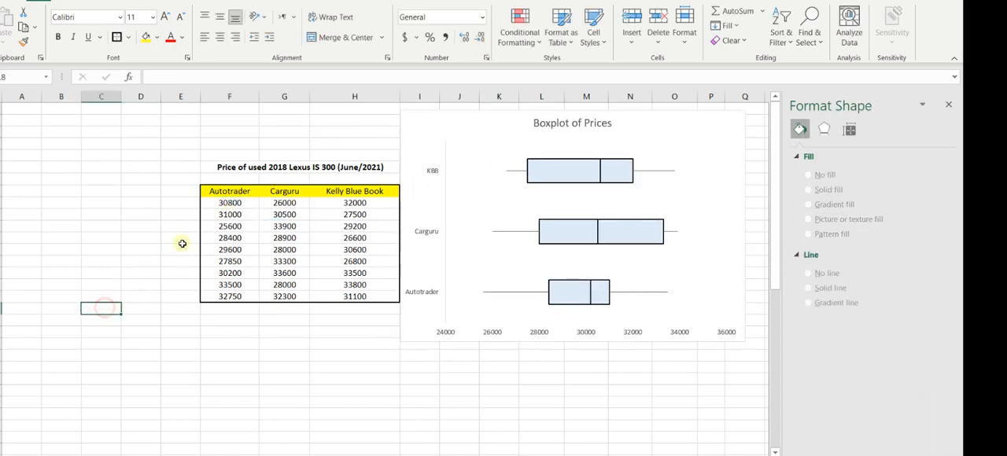
click(949, 106)
Change the third price in the Autotrader column to 32000 to test how the box plot responds.
click(229, 203)
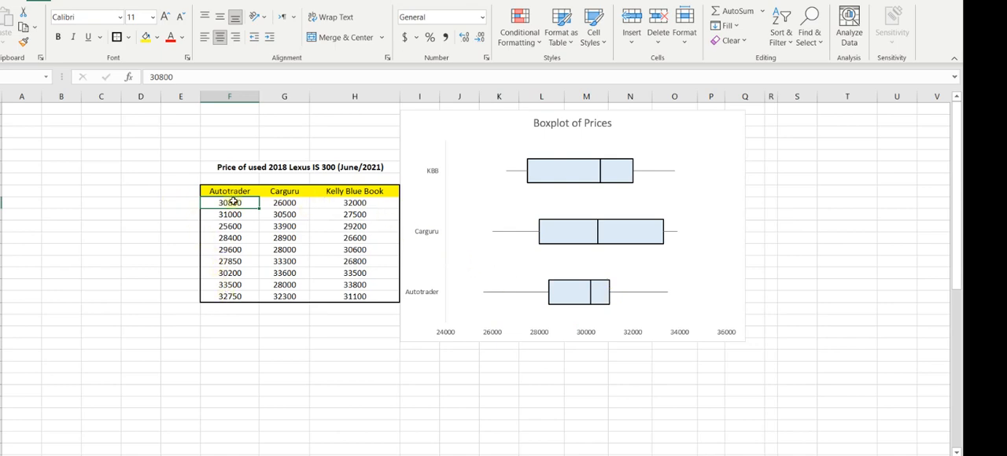
click(224, 227)
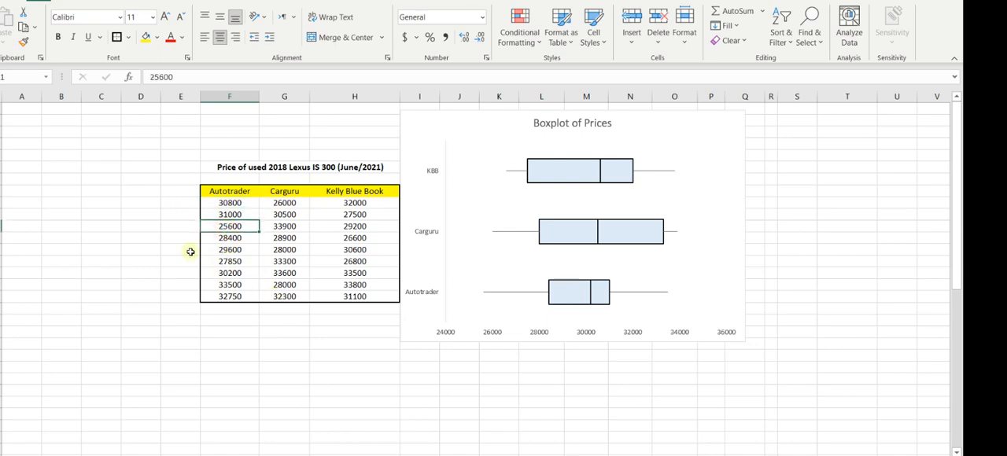
click(219, 238)
click(223, 261)
click(225, 284)
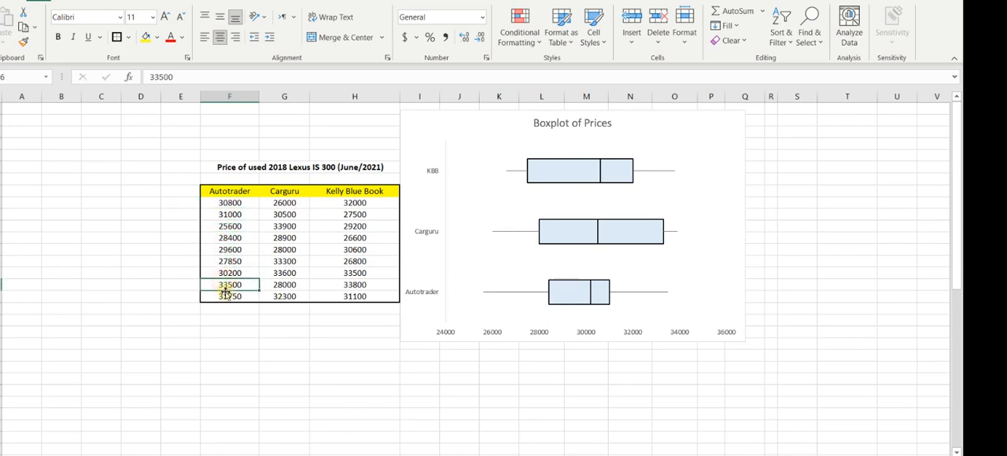
click(231, 226)
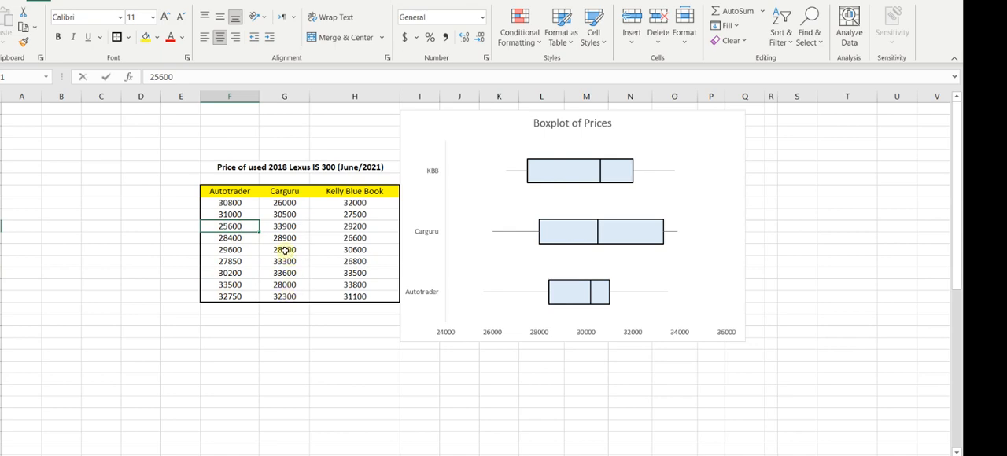
text(32)
key(Return)
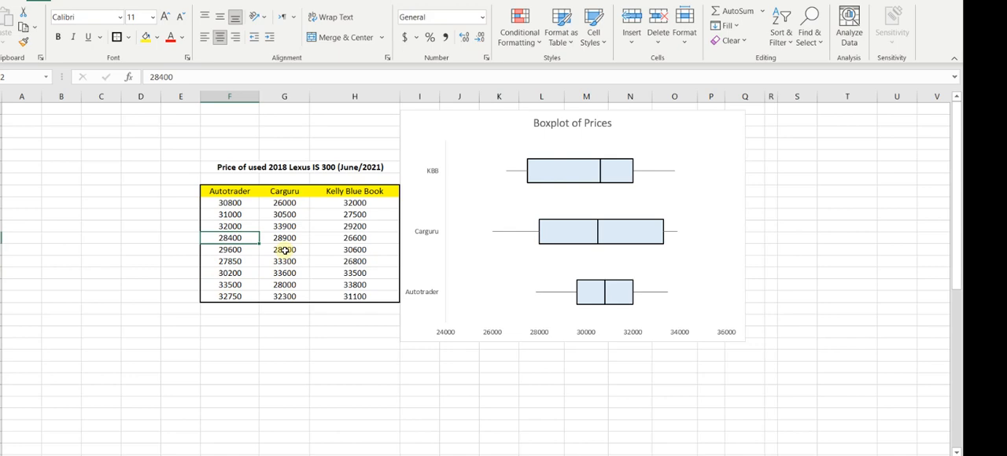
Undo the change to the third Autotrader price.
click(234, 202)
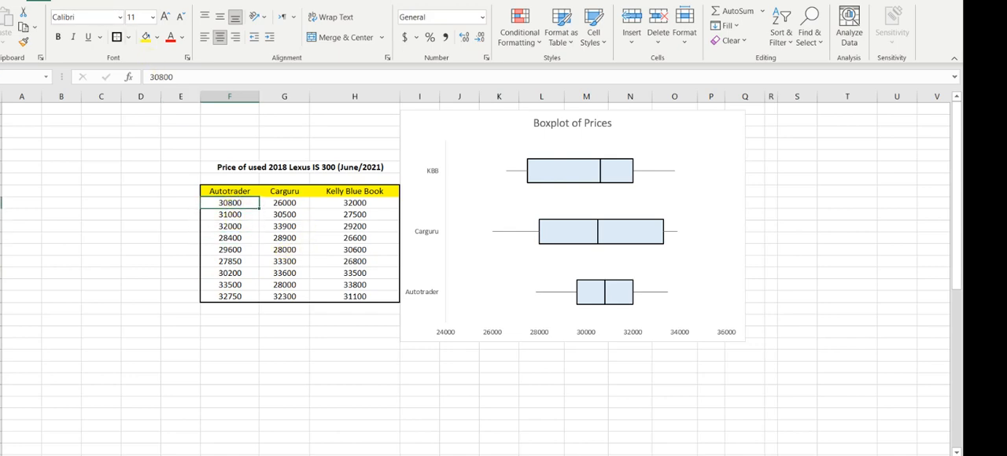
key(ctrl+z)
mouse_move(654, 292)
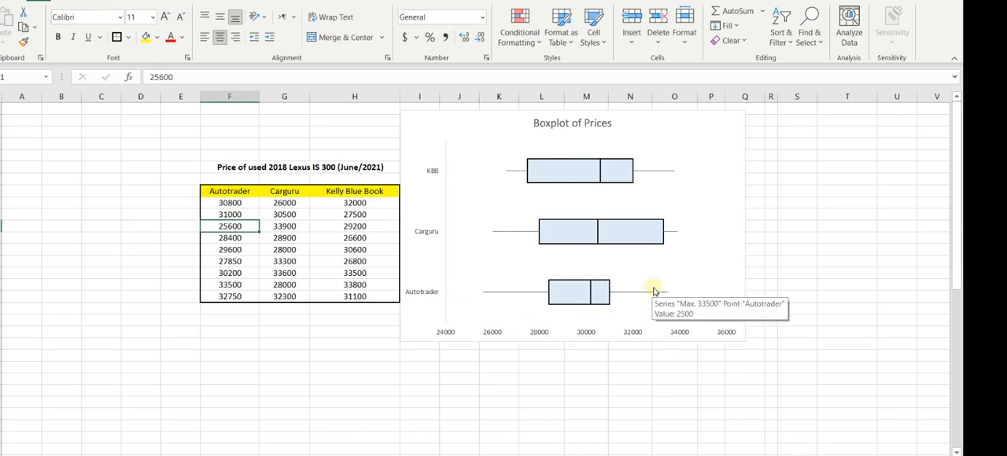
Set the sixth price in the Autotrader column to 32000.
click(230, 250)
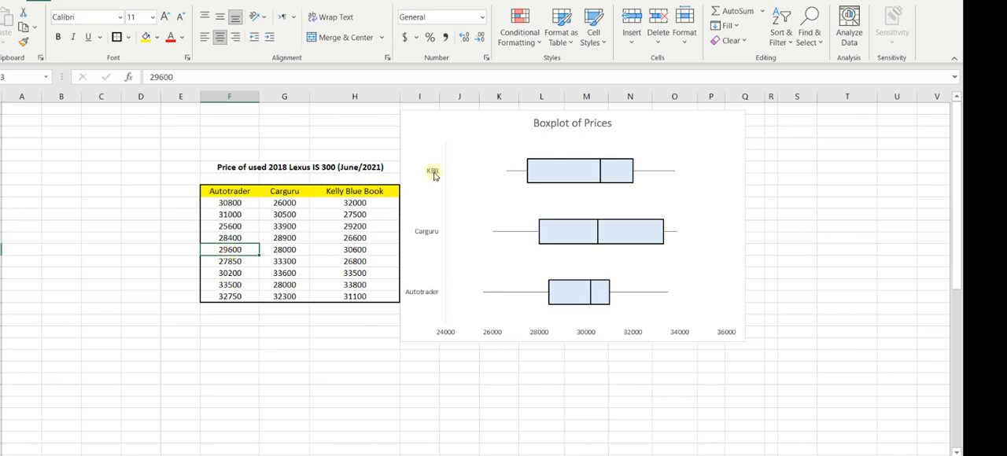
click(234, 262)
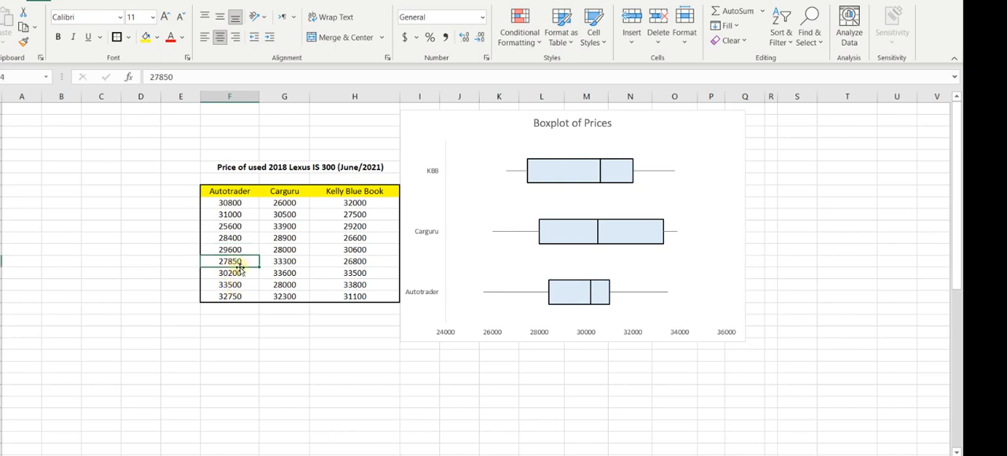
text(3)
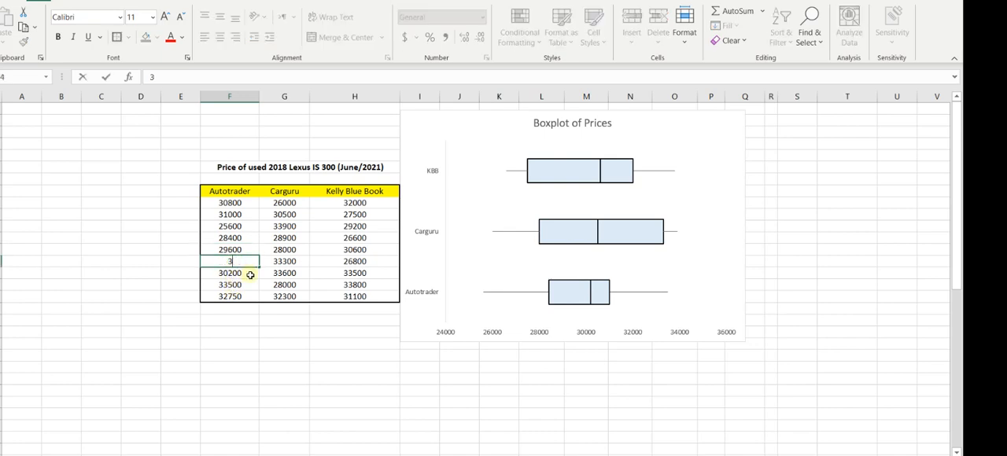
text(2000)
key(Return)
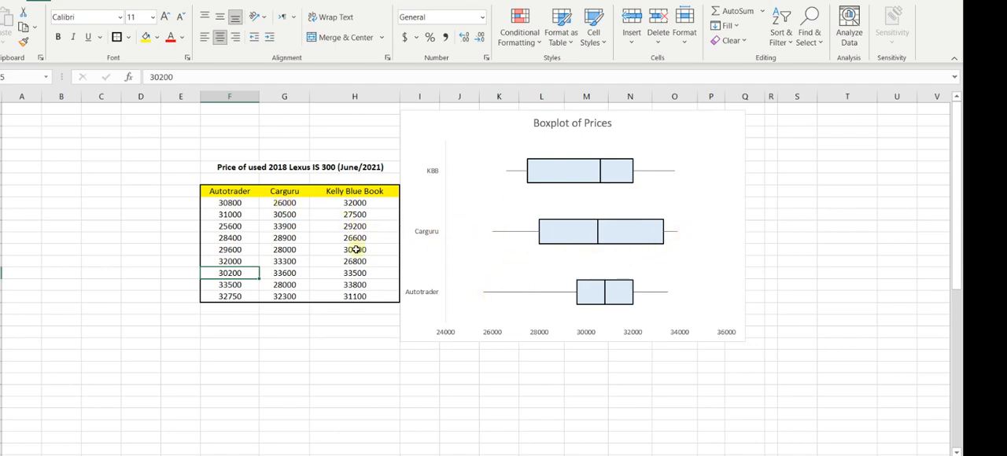
Set the second price in the Carguru column to 35000.
click(277, 216)
text(350)
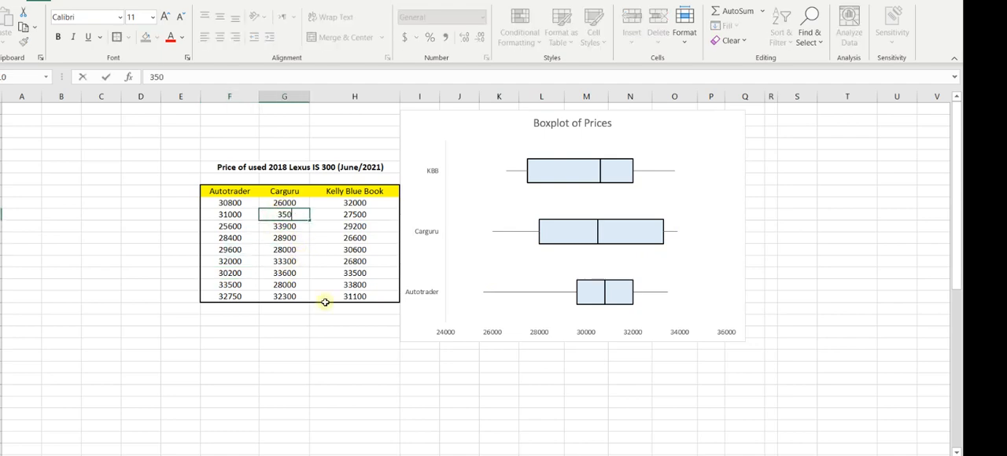
text(00)
key(Return)
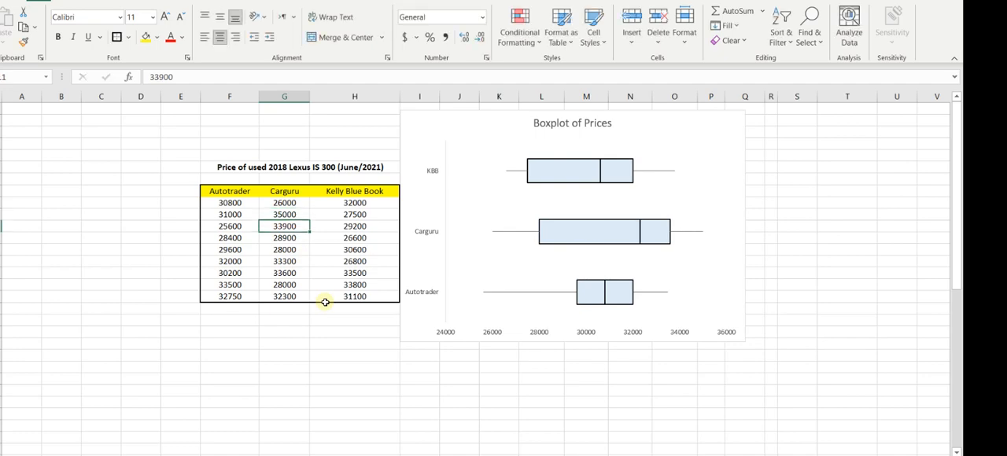